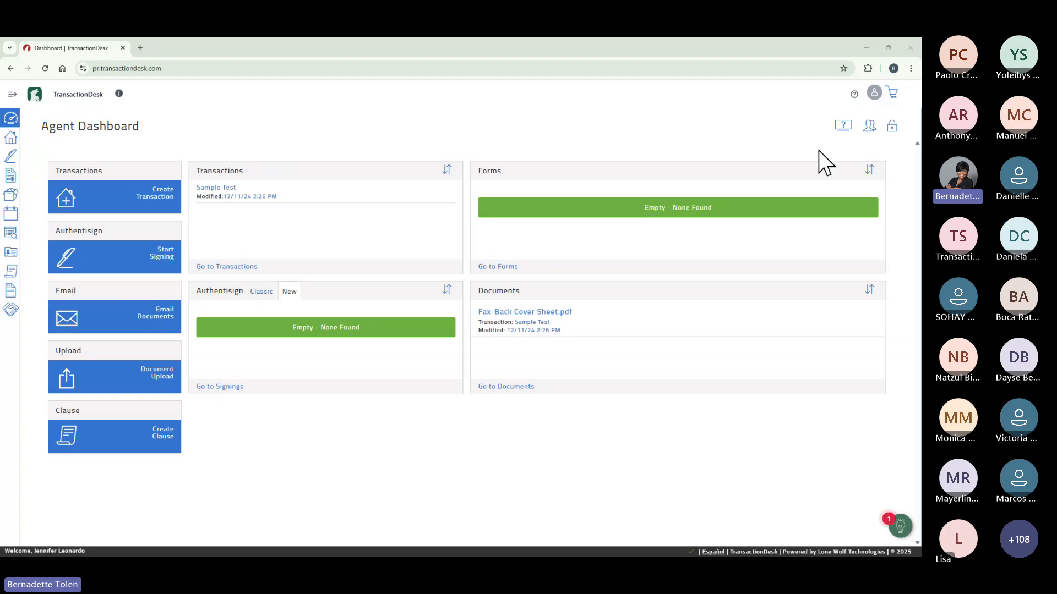
Unlock the Agent Dashboard layout so the shortcut widgets appear and panels become removable.
click(892, 126)
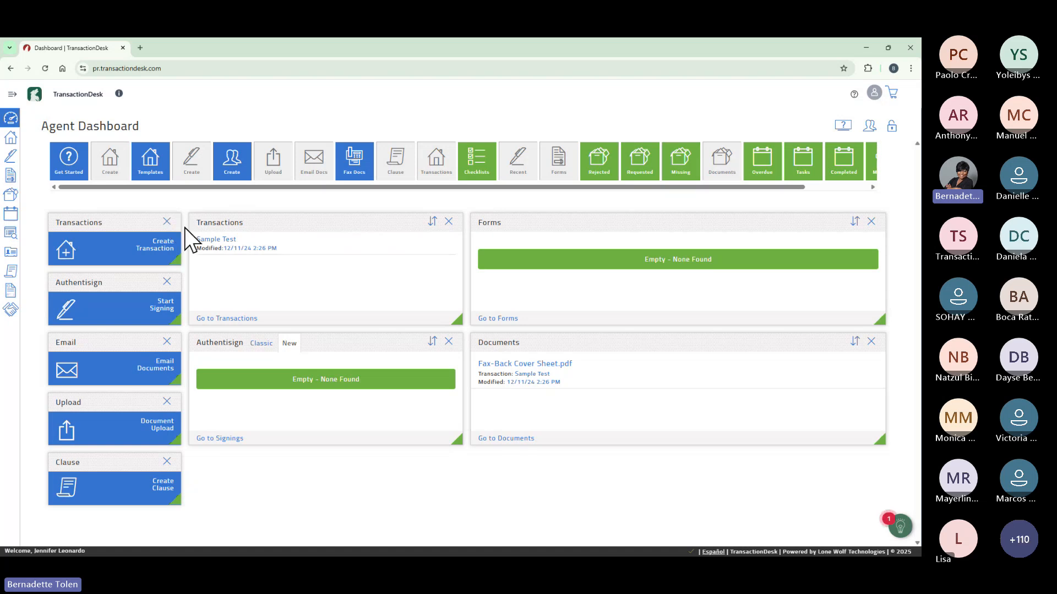
Lock the Agent Dashboard layout again, hiding the shortcut widgets.
click(892, 127)
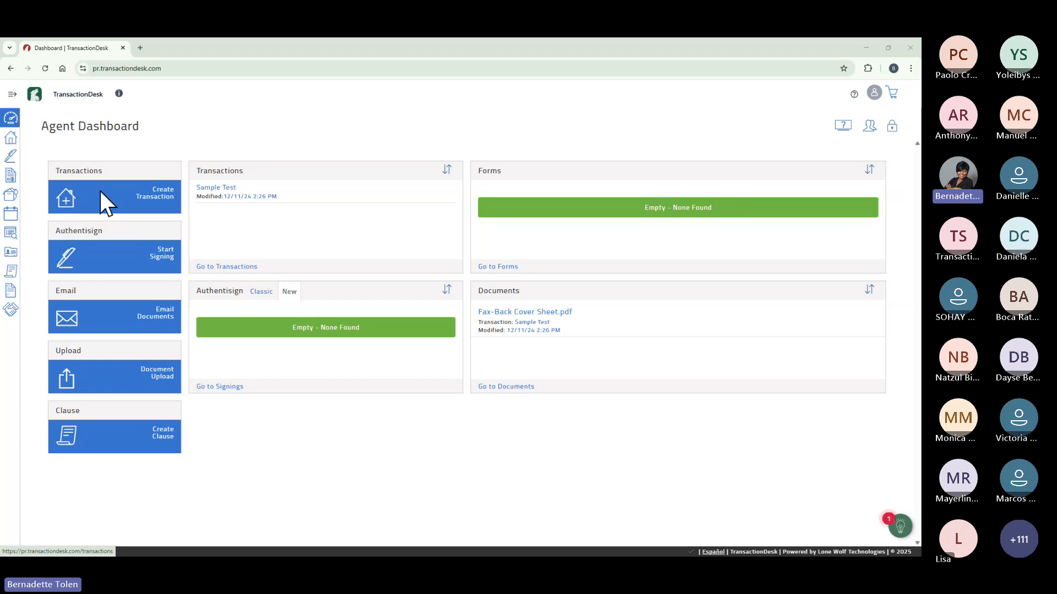
Start a new transaction from the Transactions panel's Create Transaction tile.
click(157, 196)
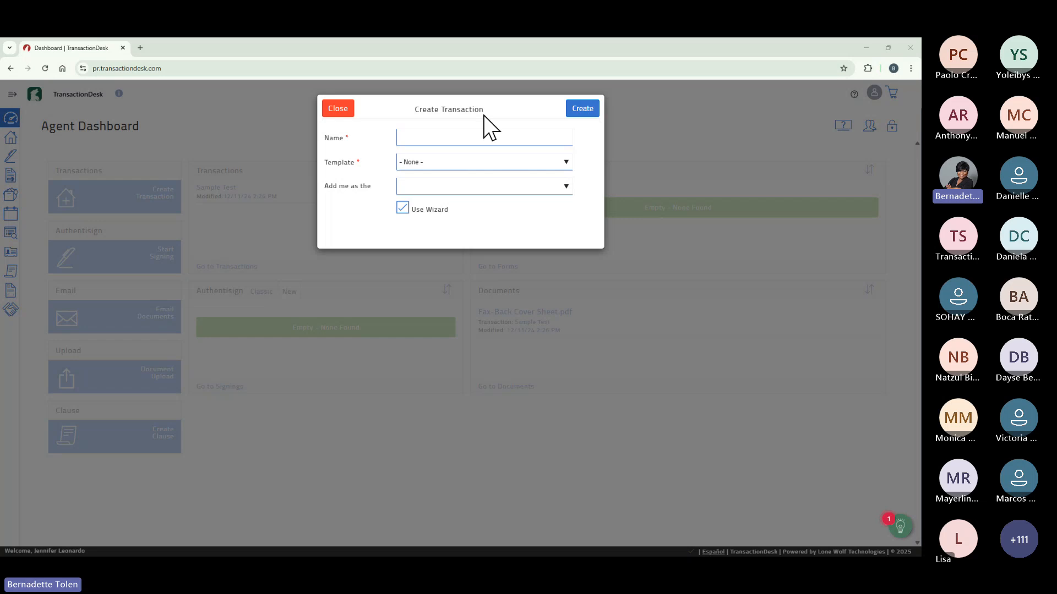
Enter the property's full street address as the new transaction's name.
click(439, 139)
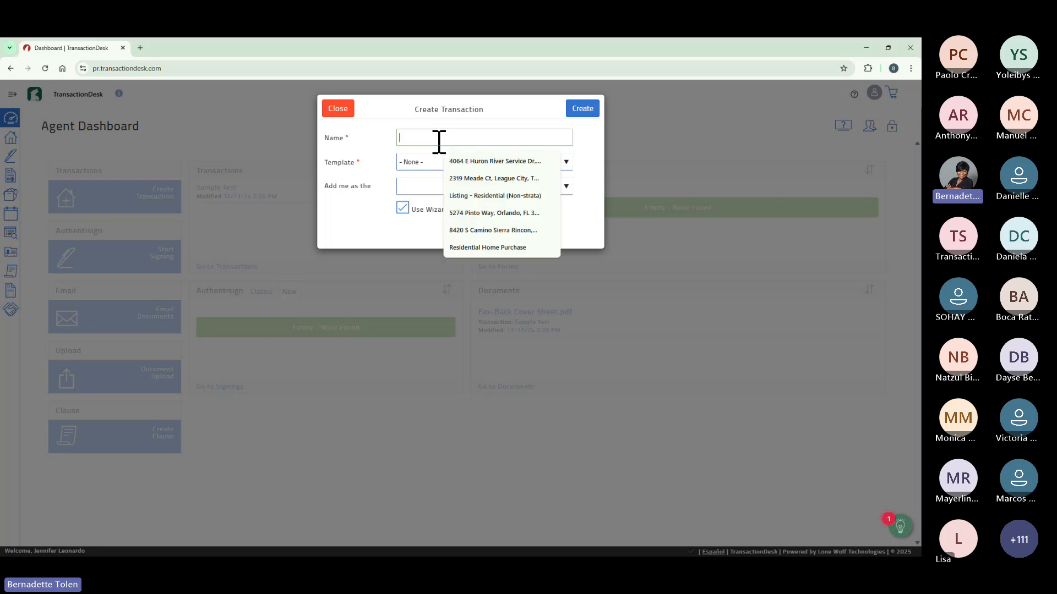
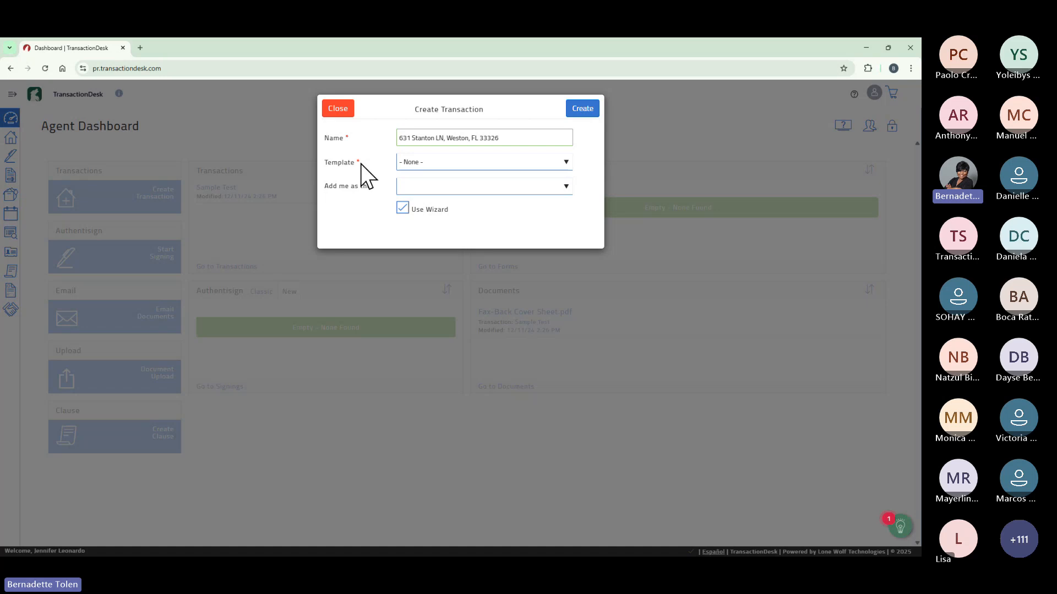
click(567, 163)
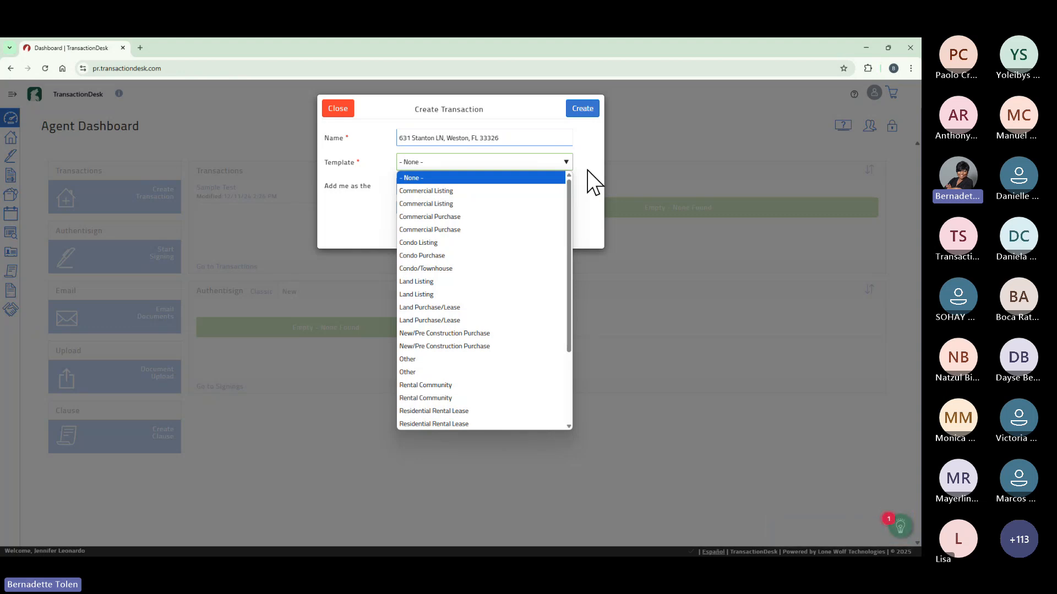
Choose the Single Family Listing template and review the available agent roles.
drag(567, 190, 576, 266)
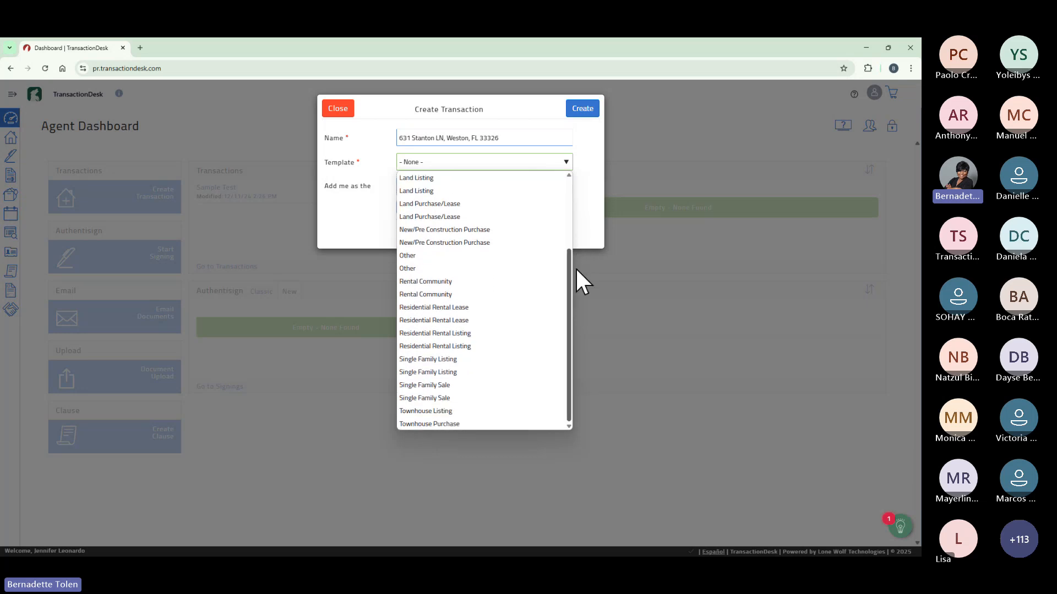
click(471, 358)
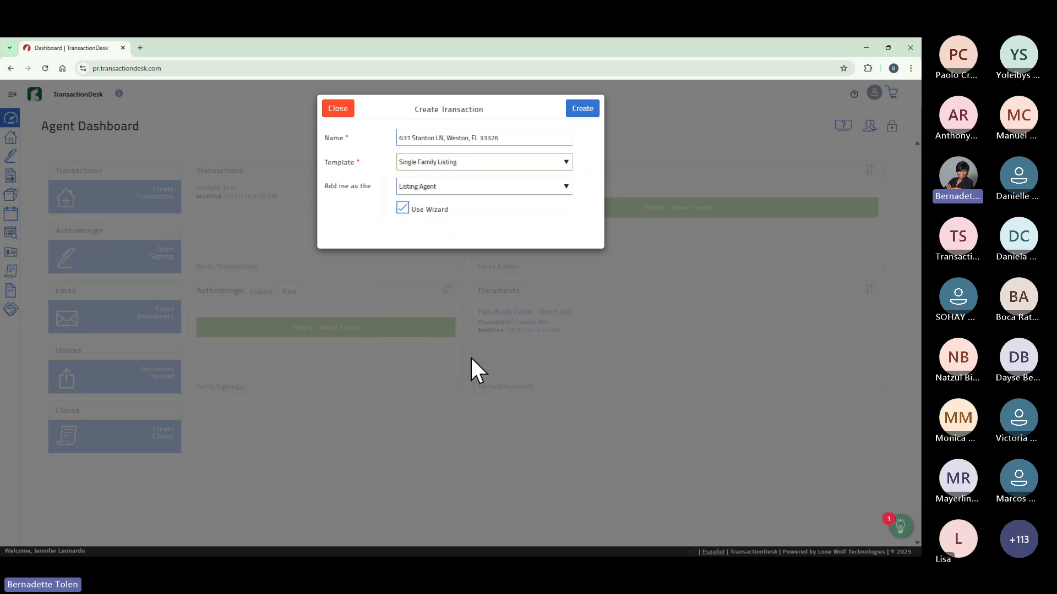
click(566, 187)
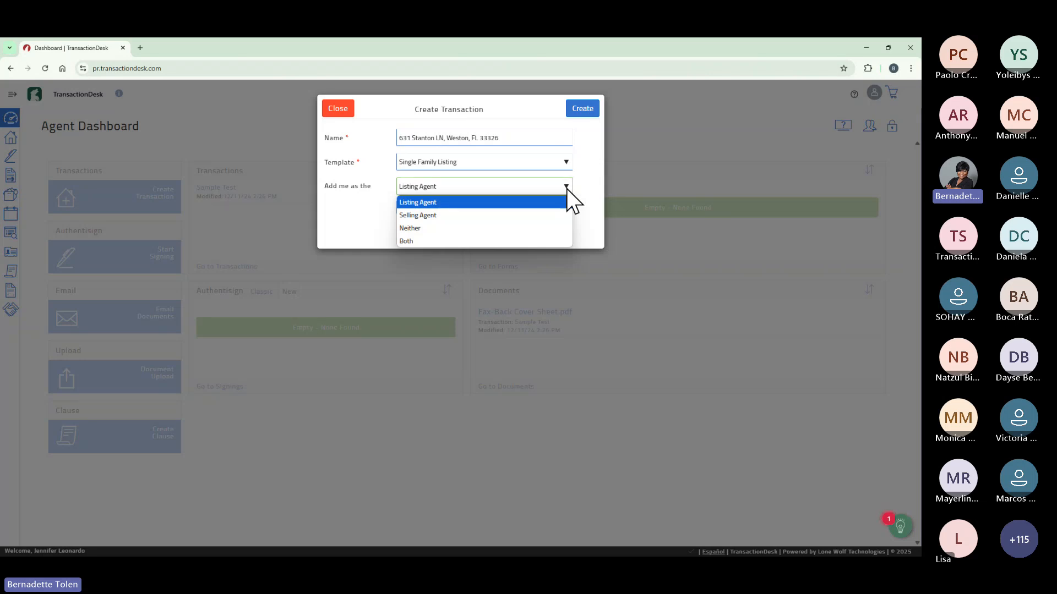
Keep Listing Agent as the role and create the transaction with the wizard enabled.
click(553, 202)
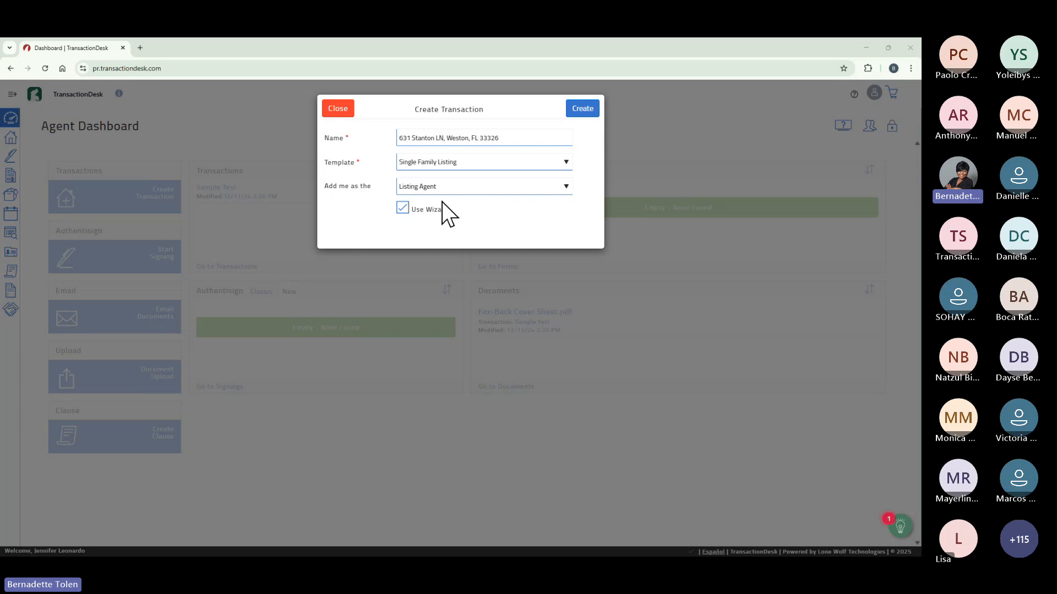
click(584, 111)
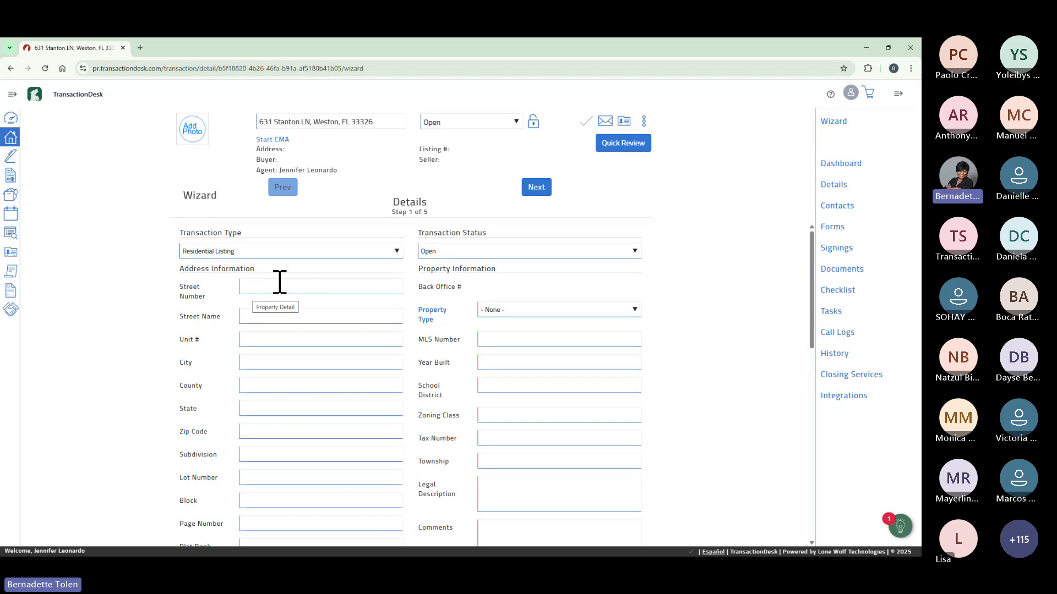
Fill in the listing's street number, street name, city, state and zip code.
click(308, 286)
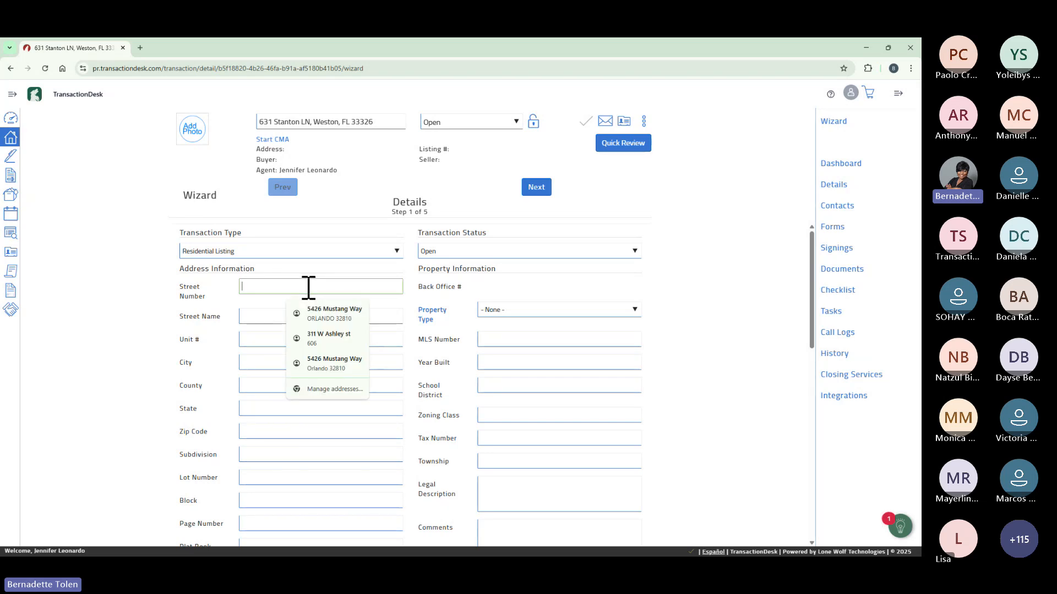
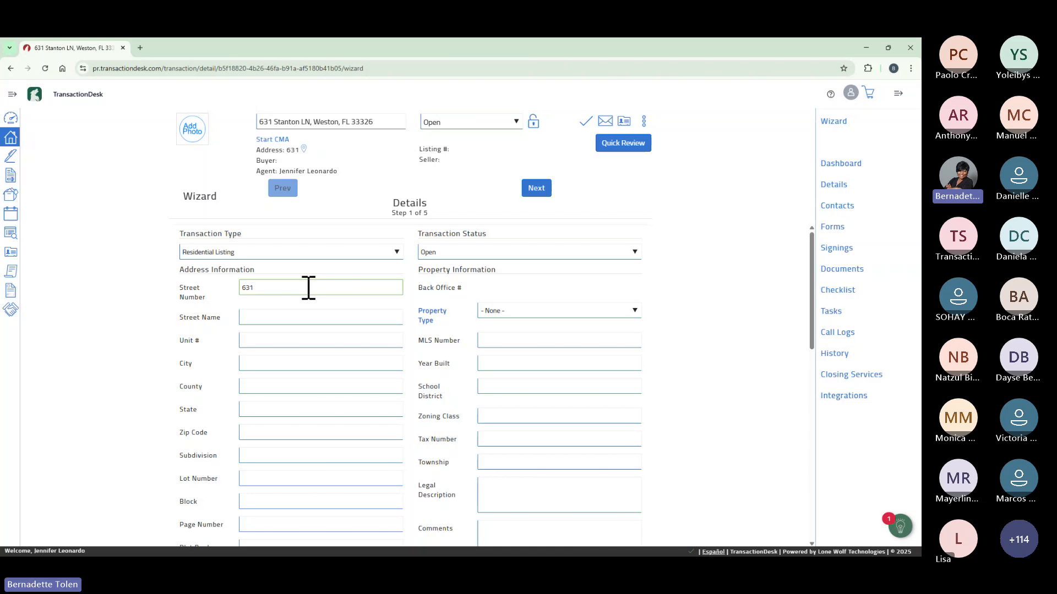
click(294, 312)
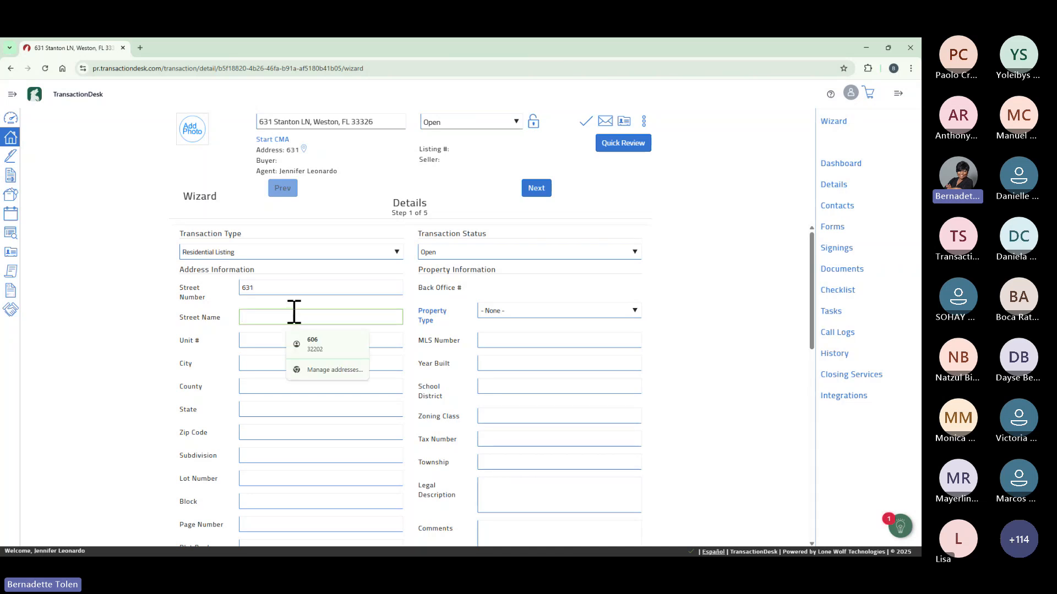
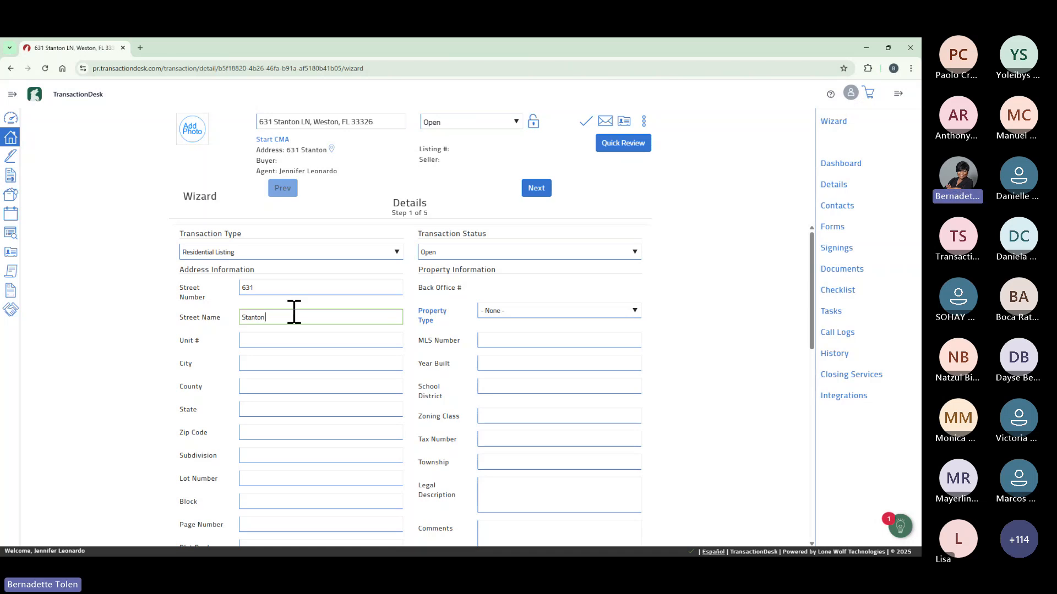
click(298, 364)
text(Weston)
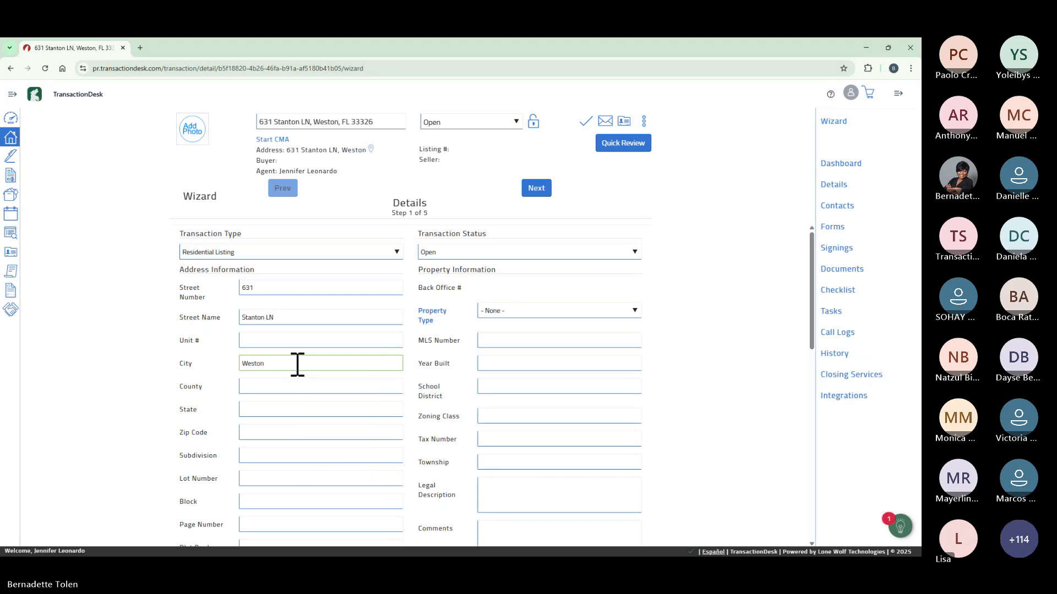
click(292, 410)
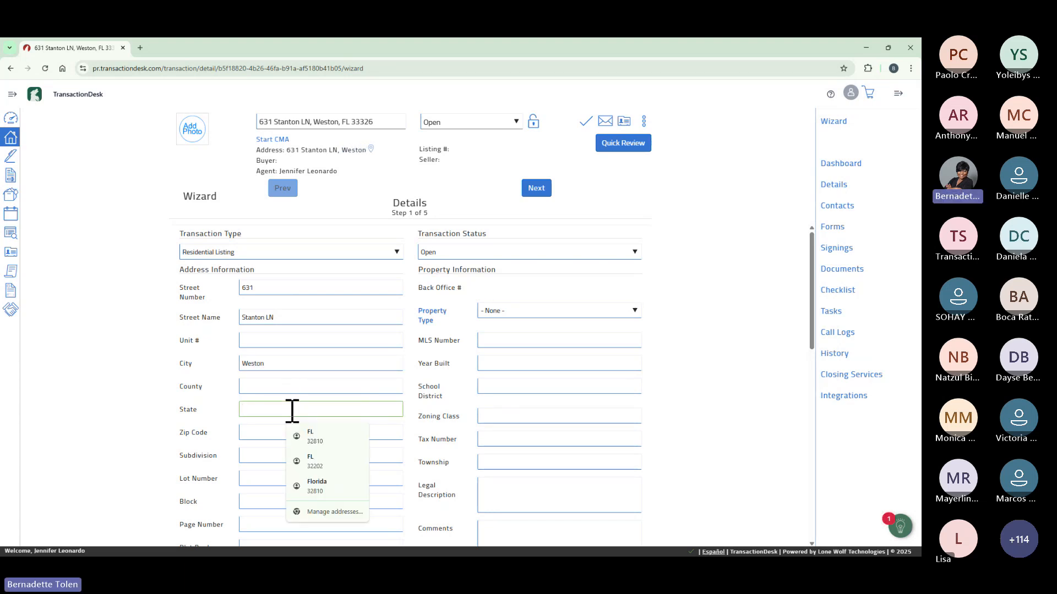
text(FL)
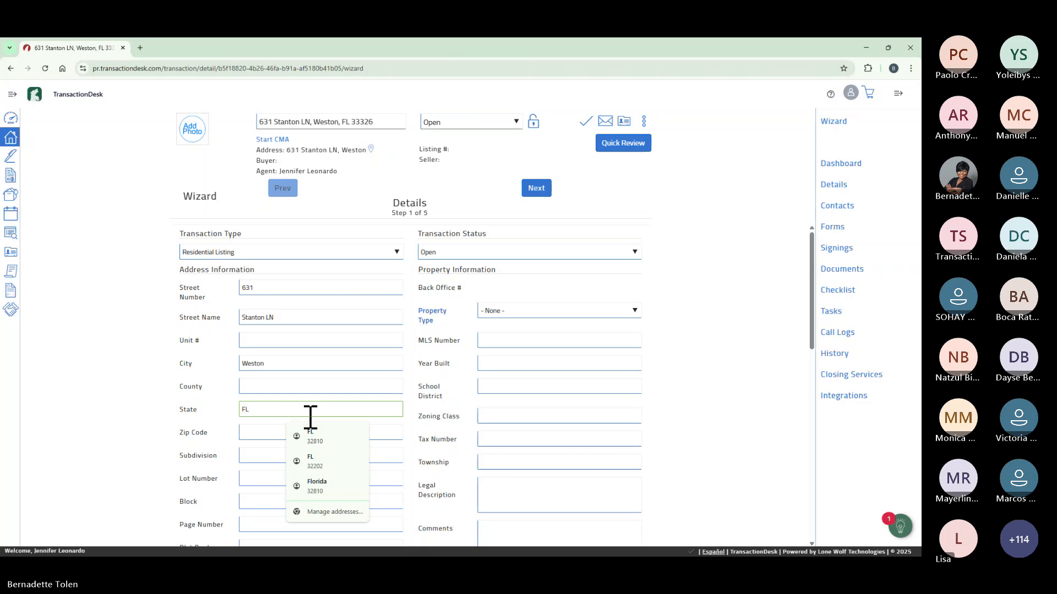
click(273, 433)
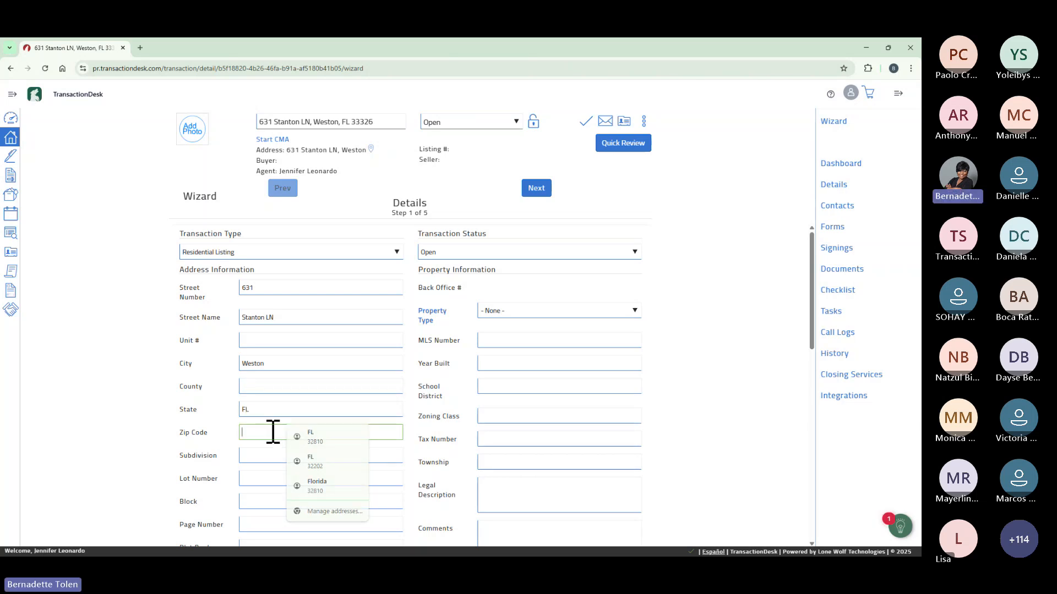
text(33326)
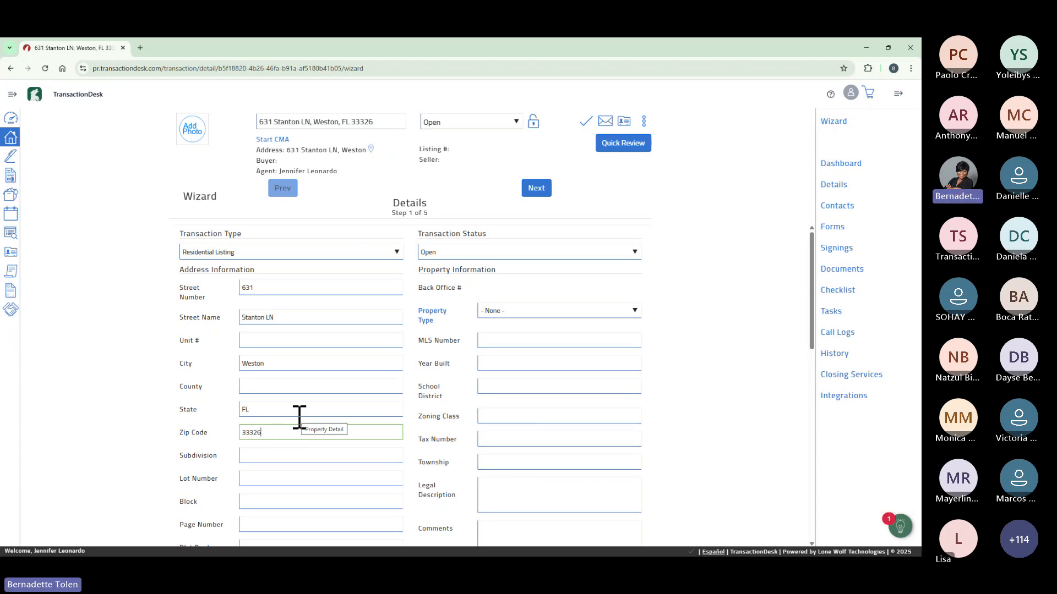
Set Property Type to Single Residential and the List Price to 699560.
click(635, 311)
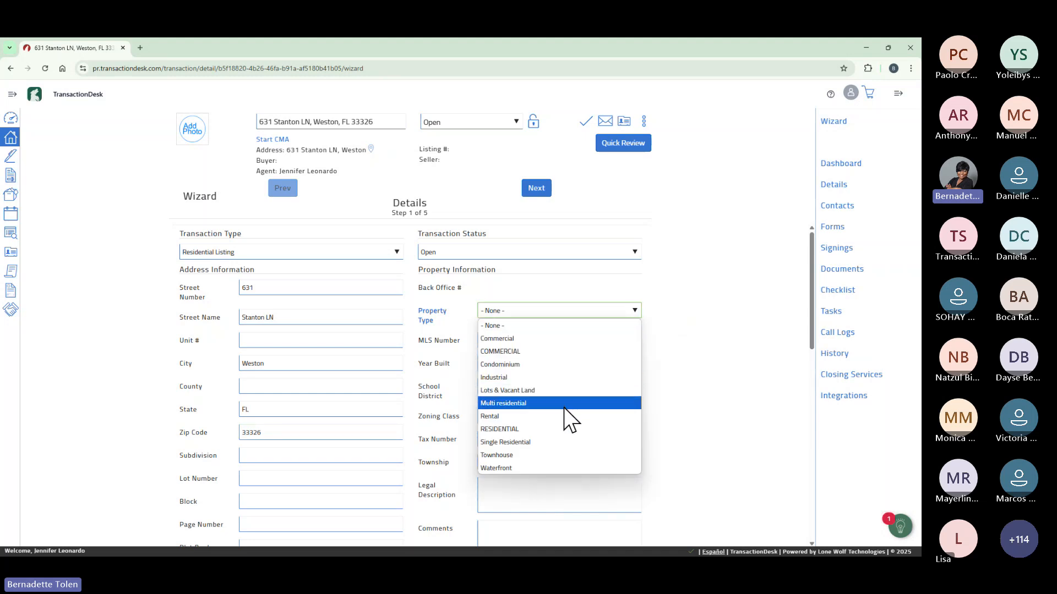
click(560, 443)
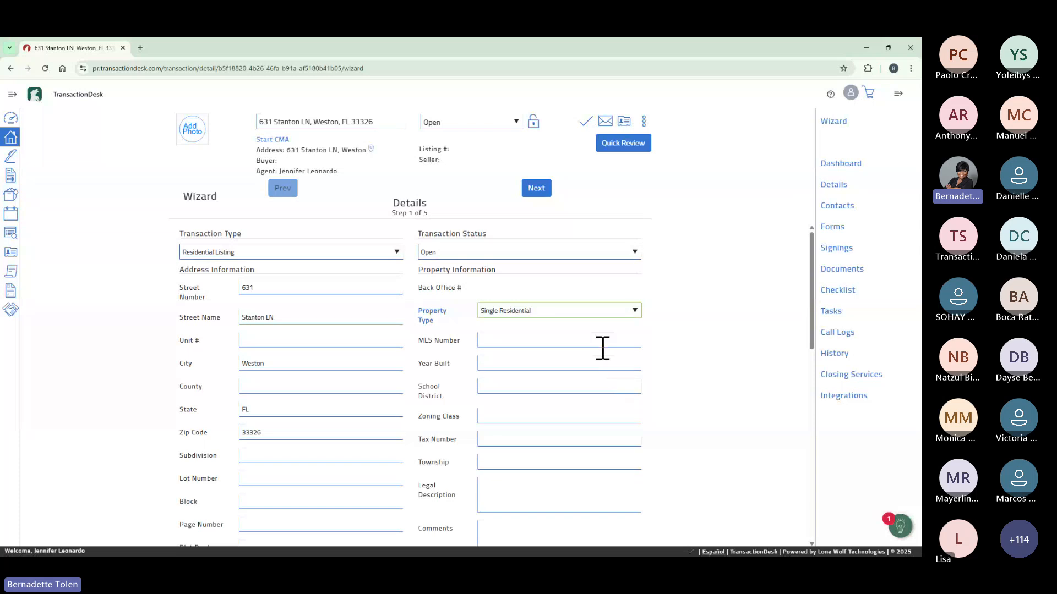
scroll(597, 355, down, 4)
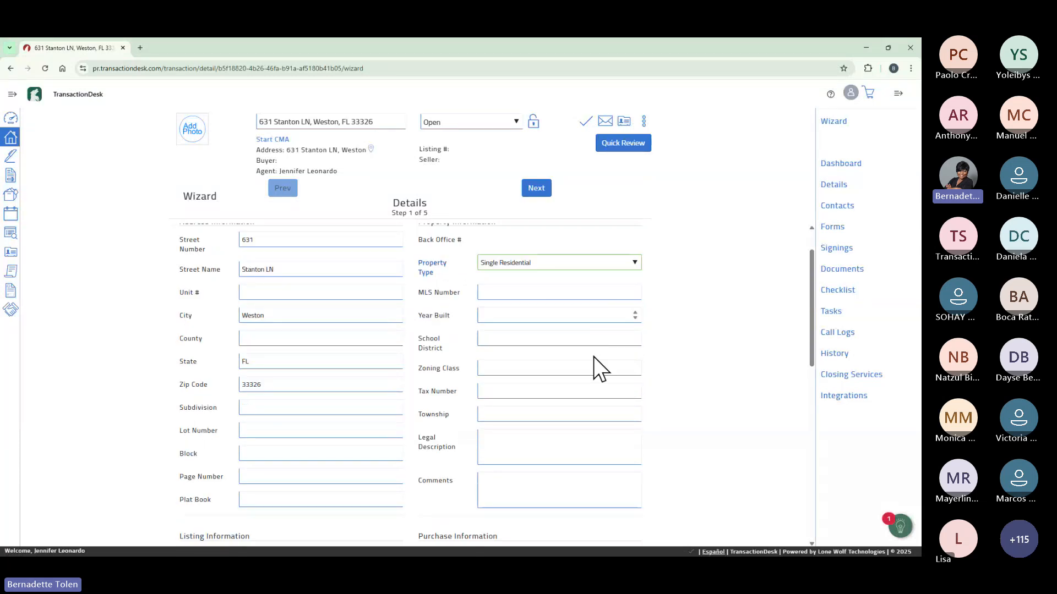
scroll(594, 358, down, 2)
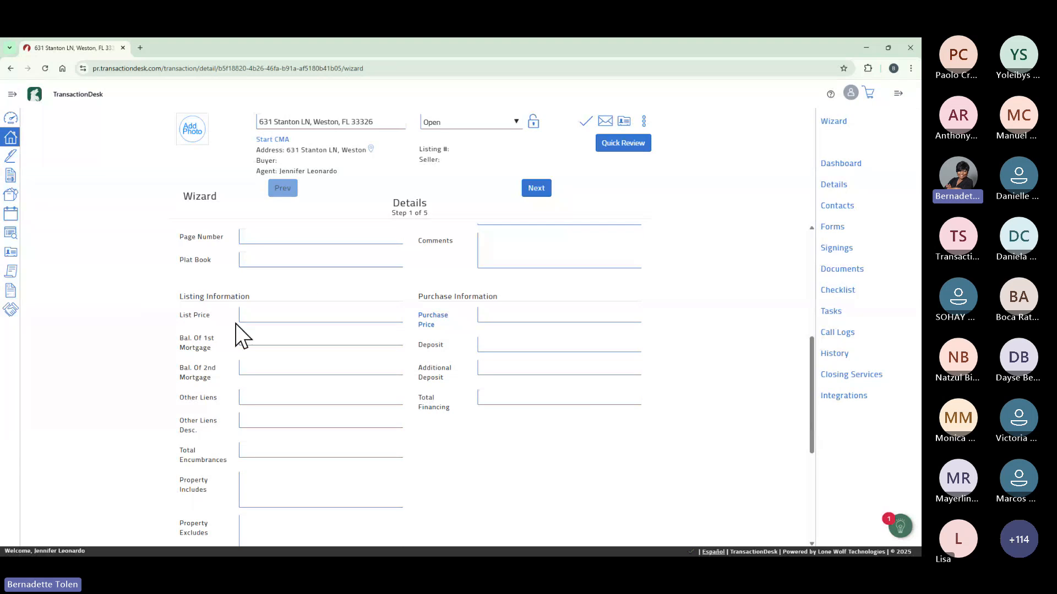
click(263, 315)
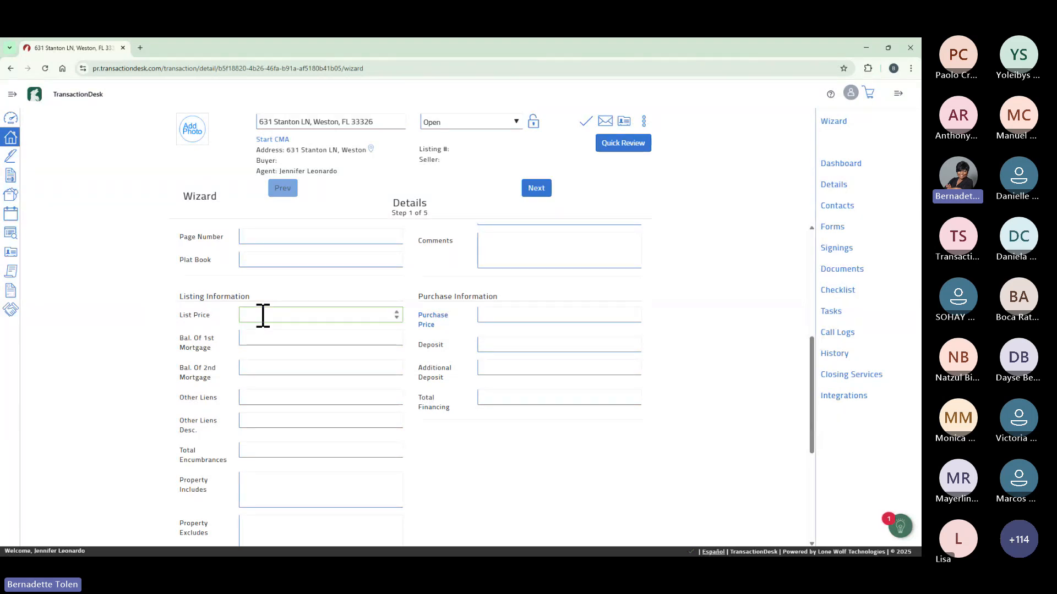
text(699560)
scroll(318, 402, down, 1)
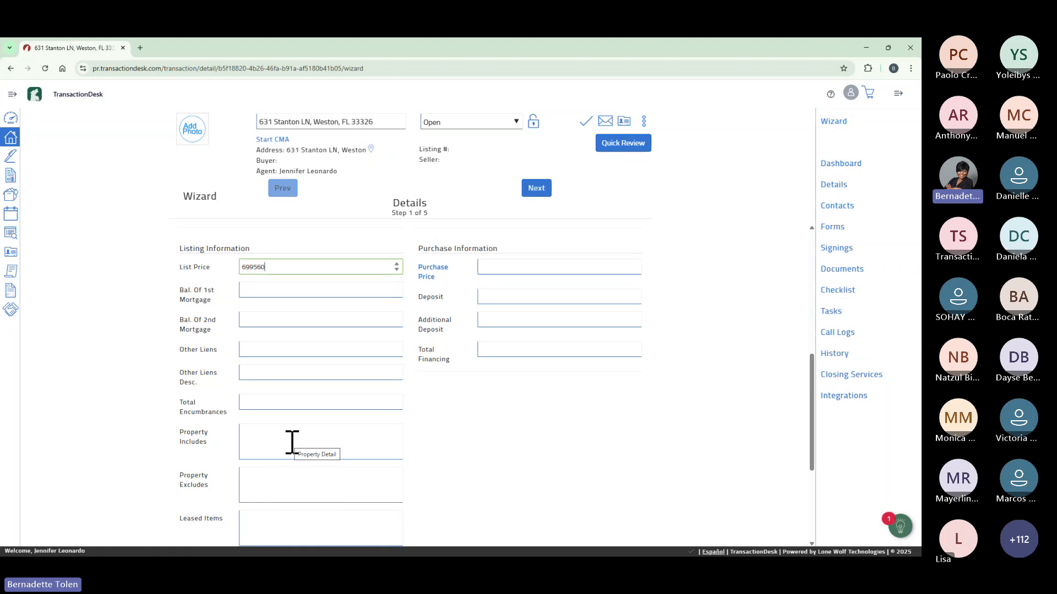
scroll(292, 434, down, 2)
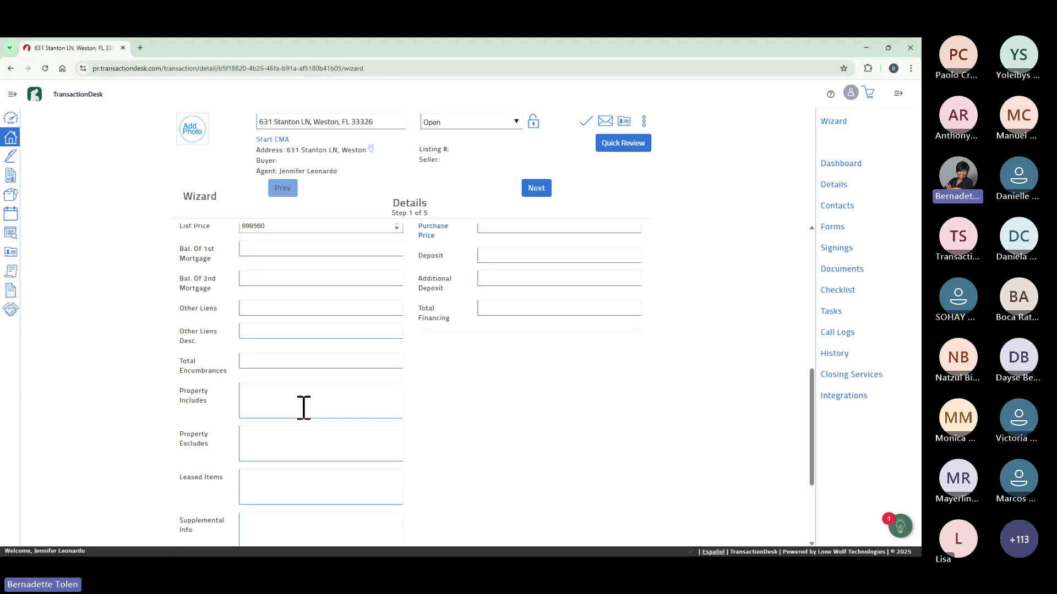
scroll(304, 407, up, 5)
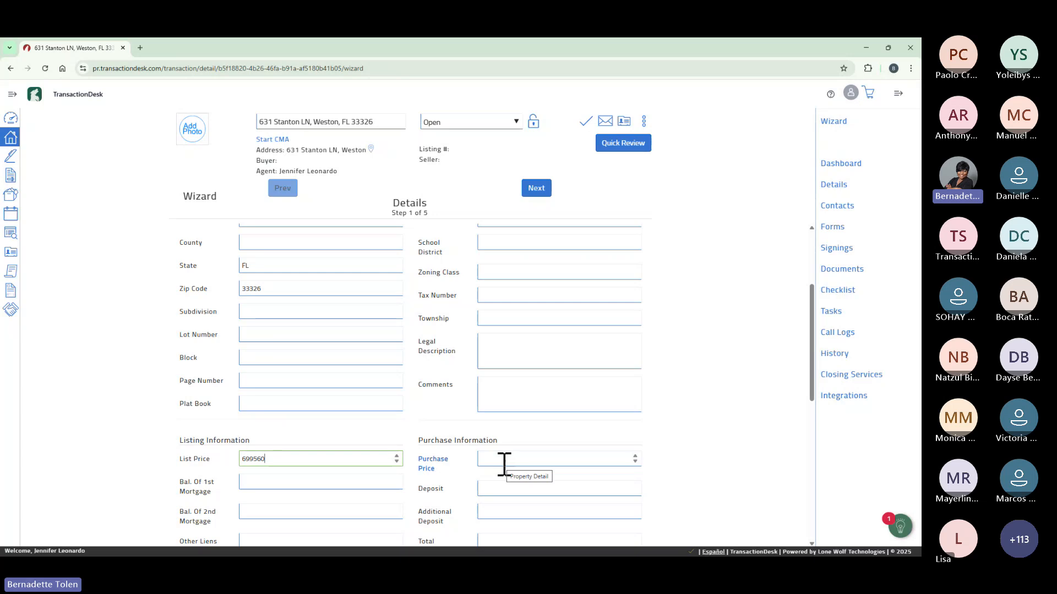
Move to the dates step and set the List Date to 04/25/2025.
click(537, 189)
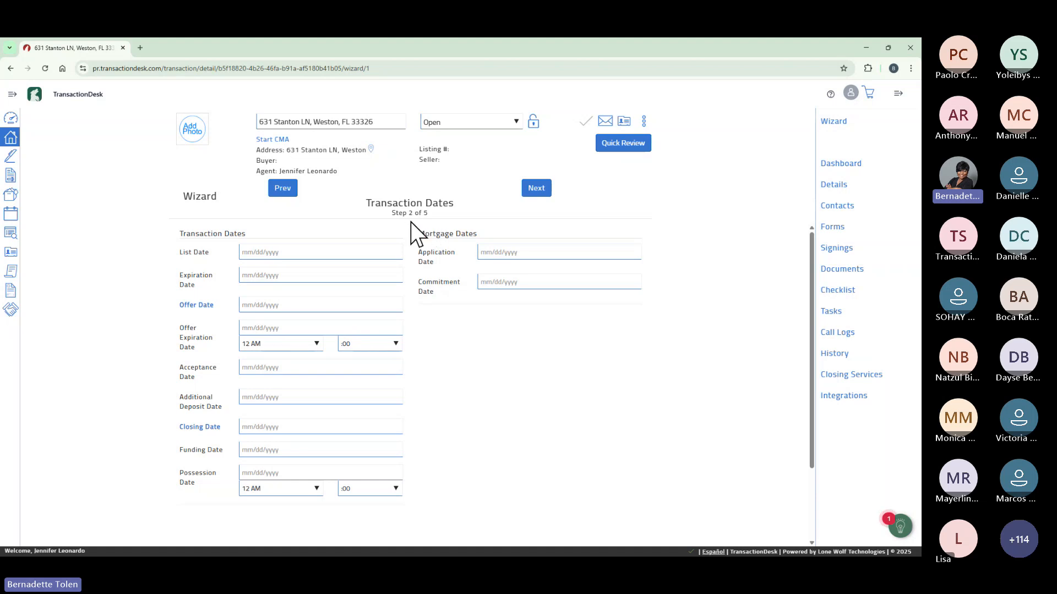
click(349, 251)
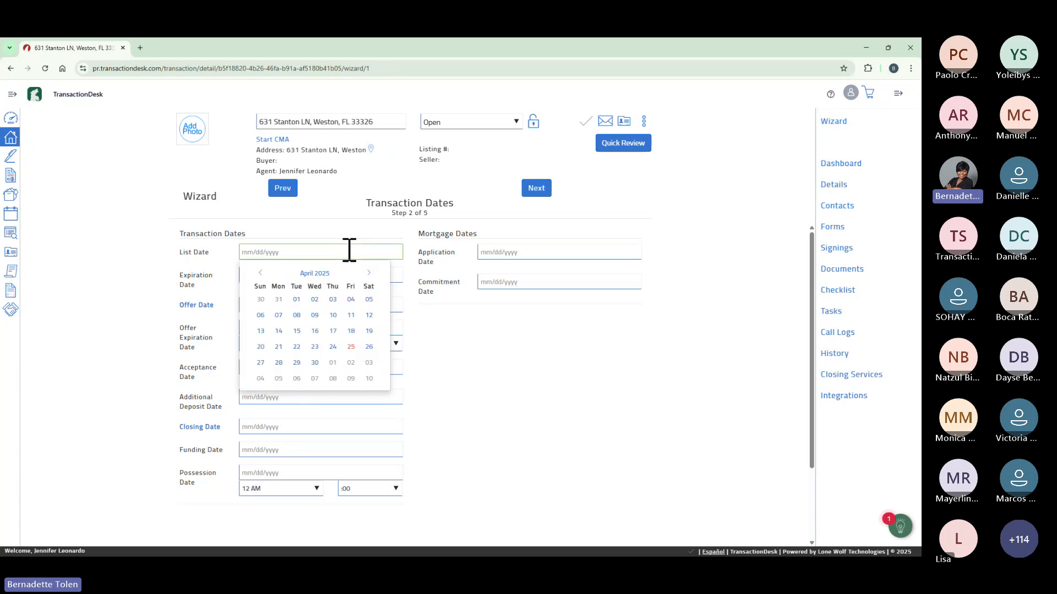
click(351, 346)
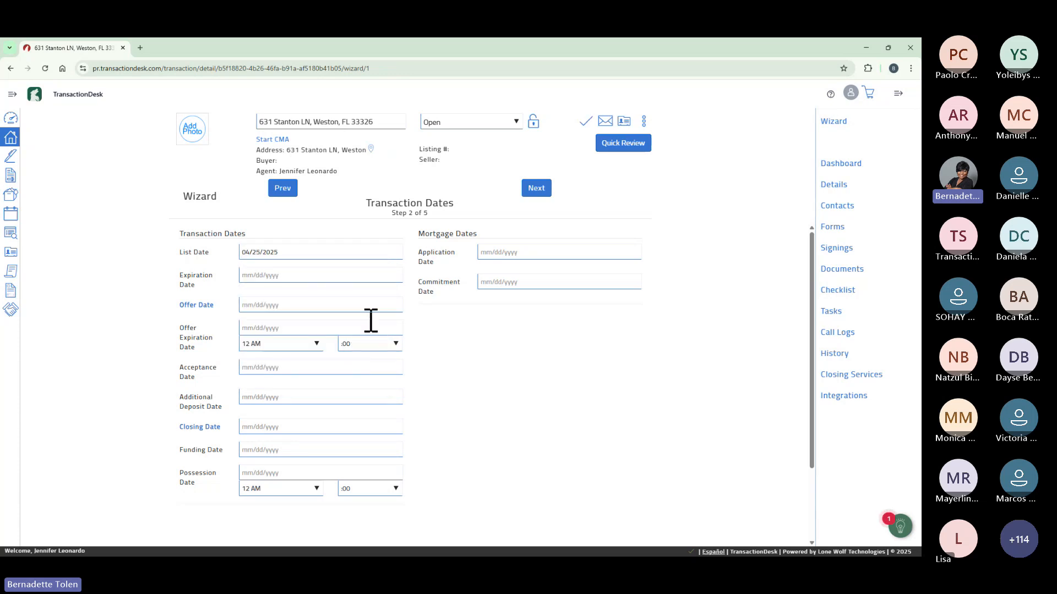
Set the Expiration Date to 10/25/2025 and continue to the Contacts step.
click(368, 271)
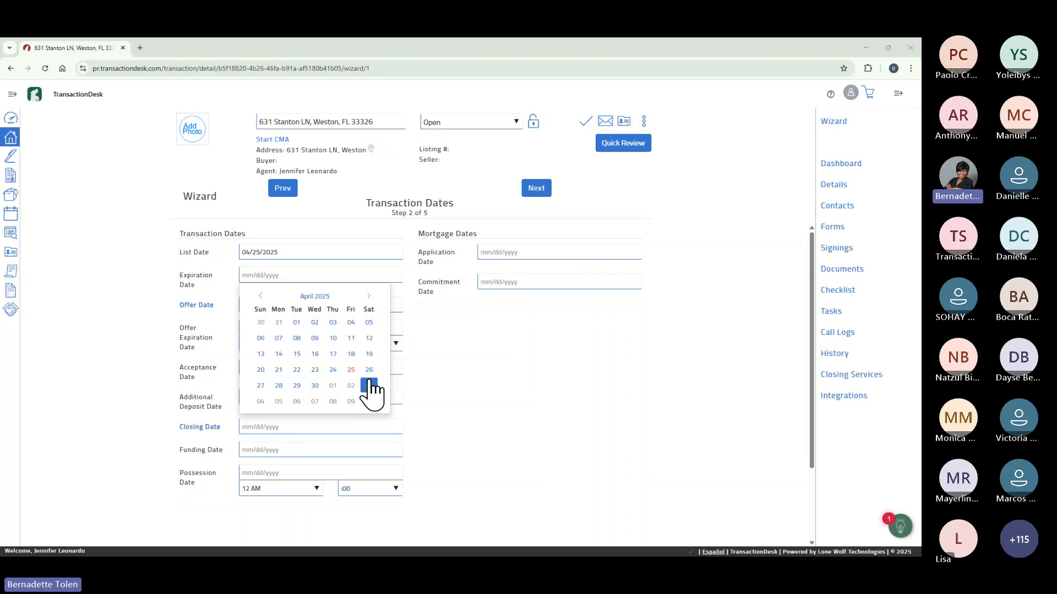
click(369, 298)
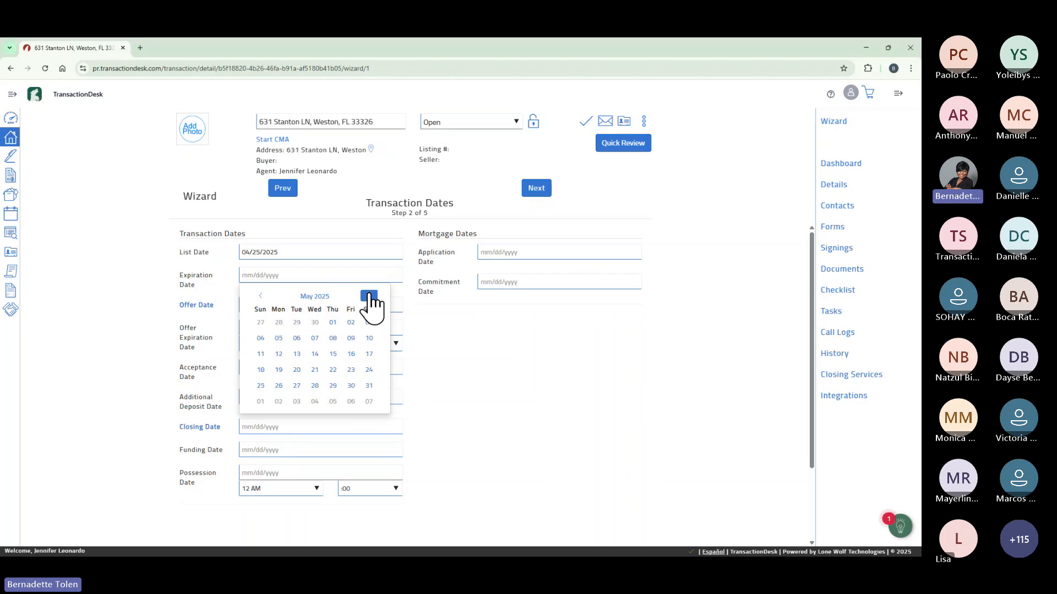
click(368, 297)
click(368, 297)
click(369, 297)
click(368, 298)
click(369, 297)
click(369, 369)
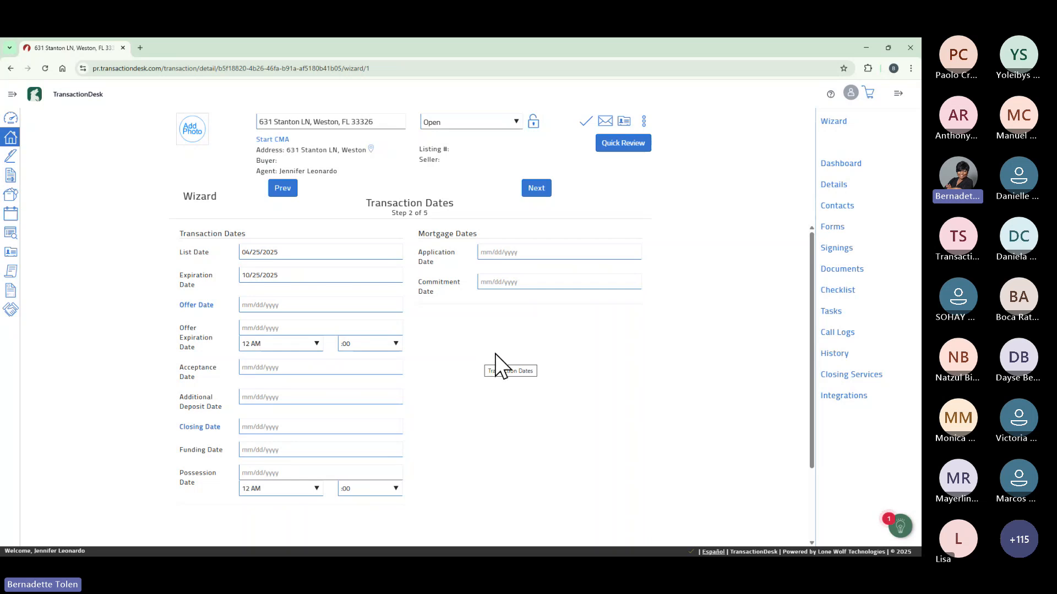
click(534, 188)
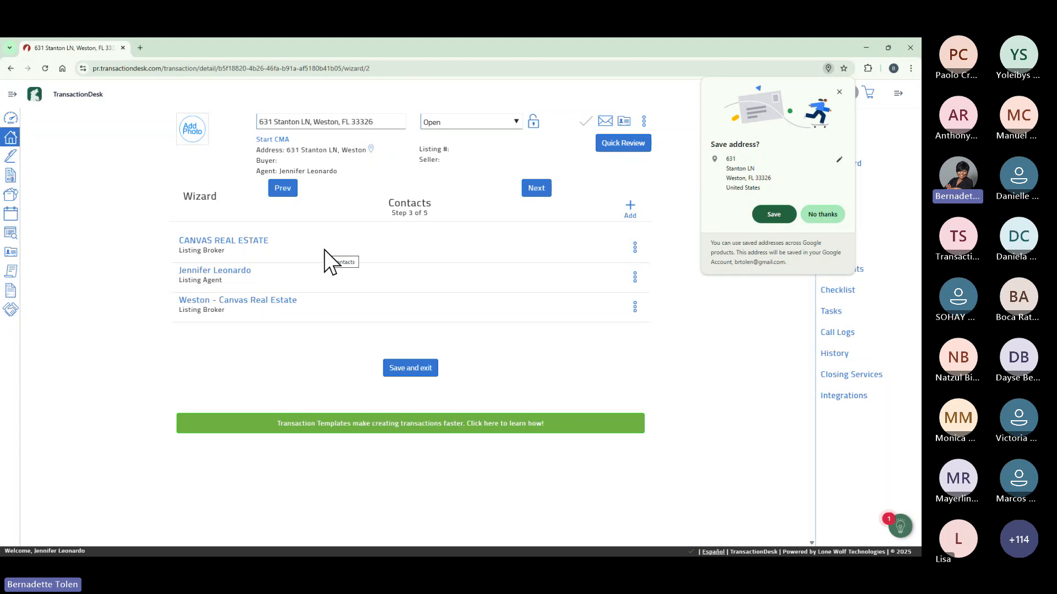
Decline the browser's save-address offer and start a new transaction contact.
click(824, 214)
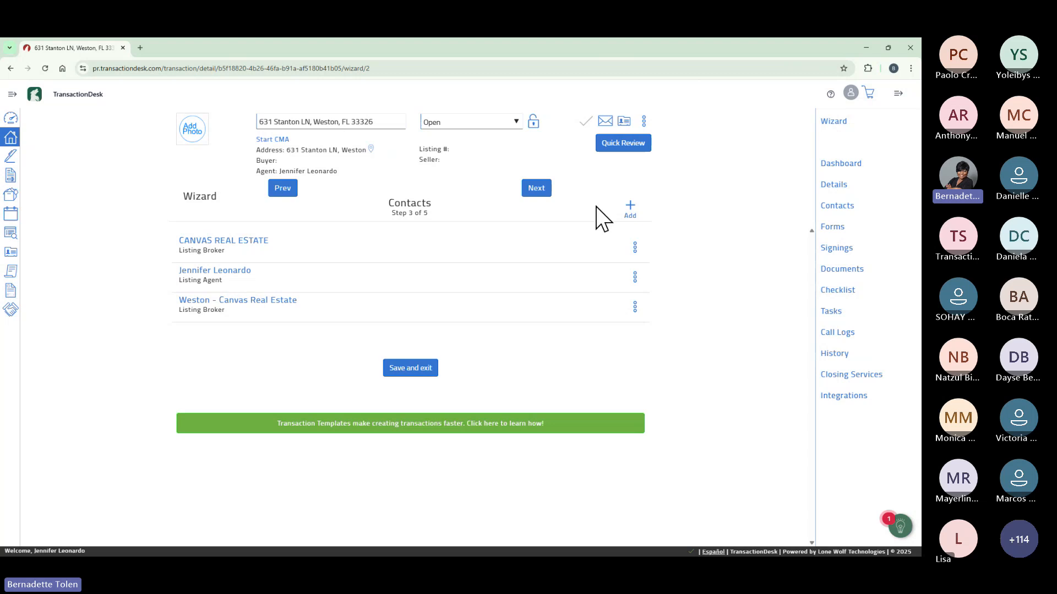
click(631, 206)
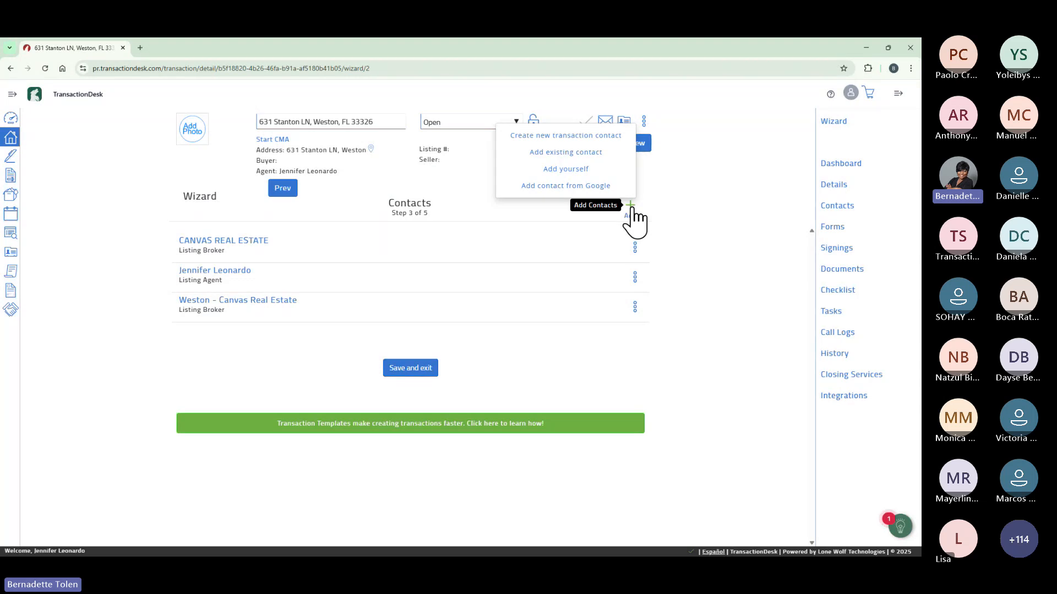
click(597, 142)
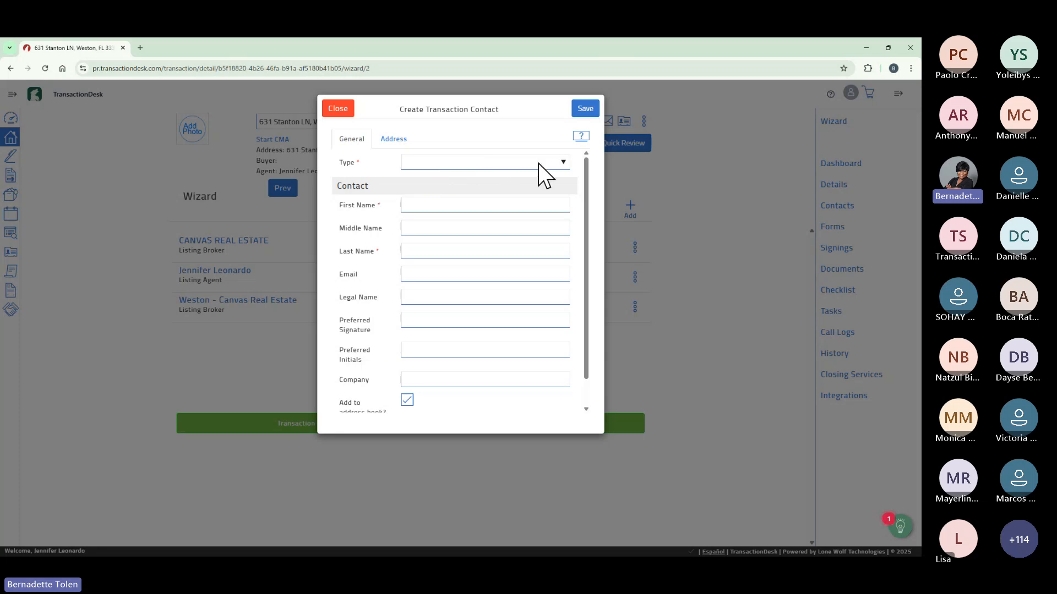
Set the new contact's type to Seller and fill the seller's first and last name from suggestions.
click(564, 164)
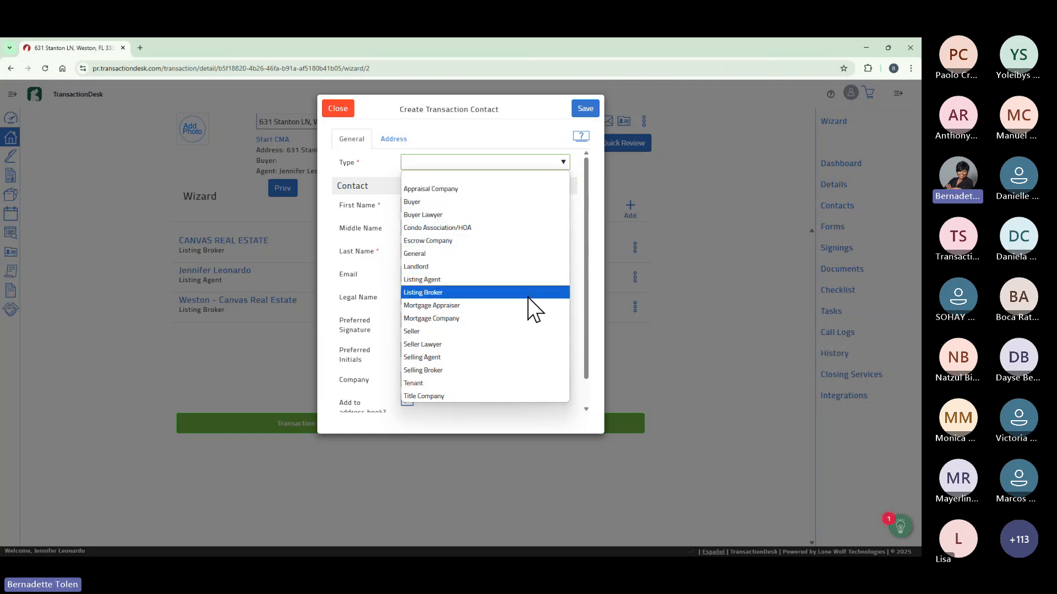
click(521, 331)
click(562, 163)
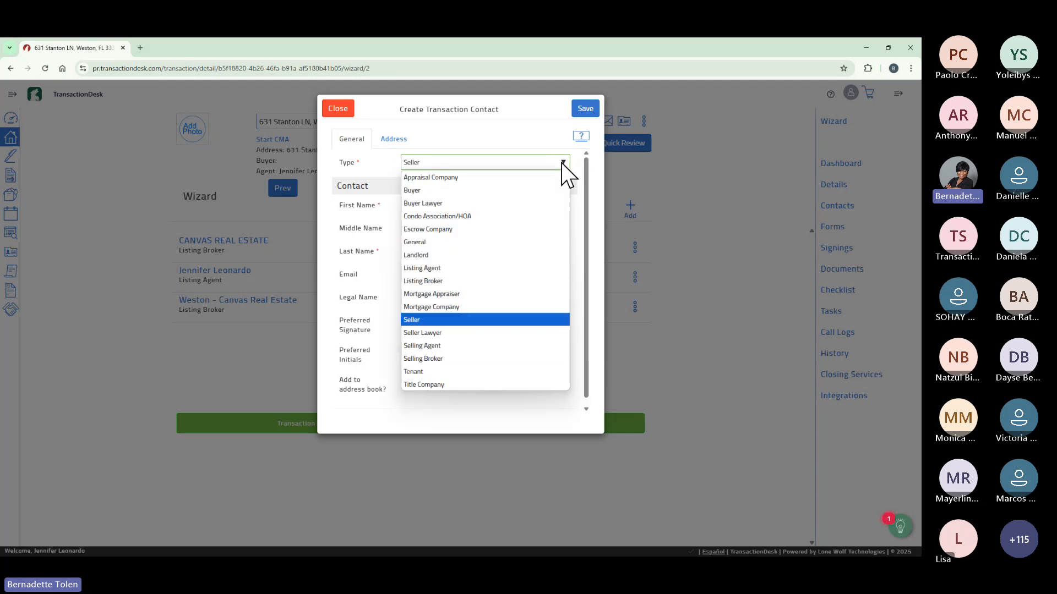
click(474, 321)
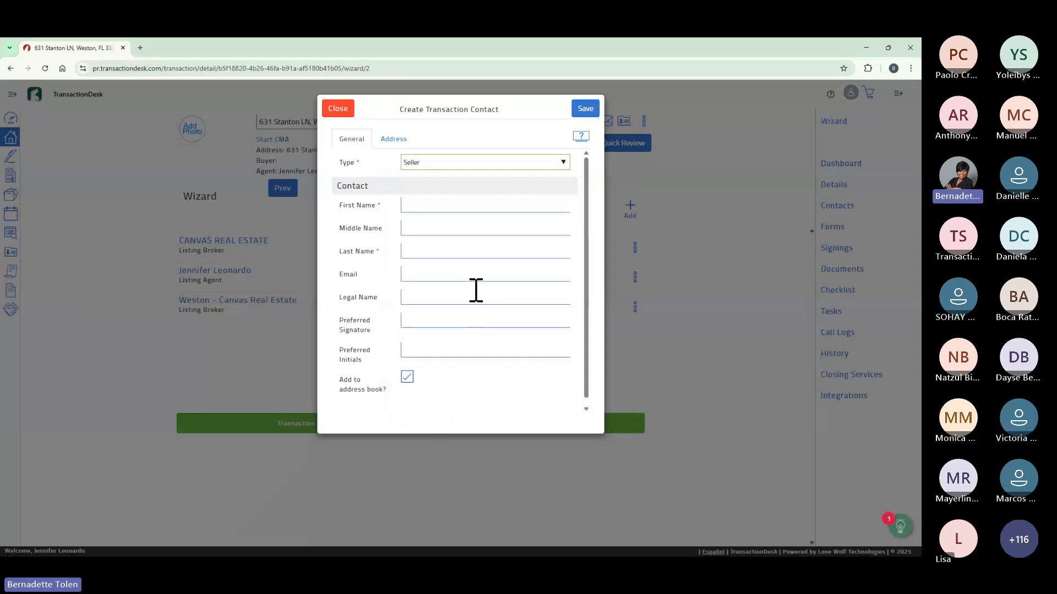
click(443, 203)
text(E)
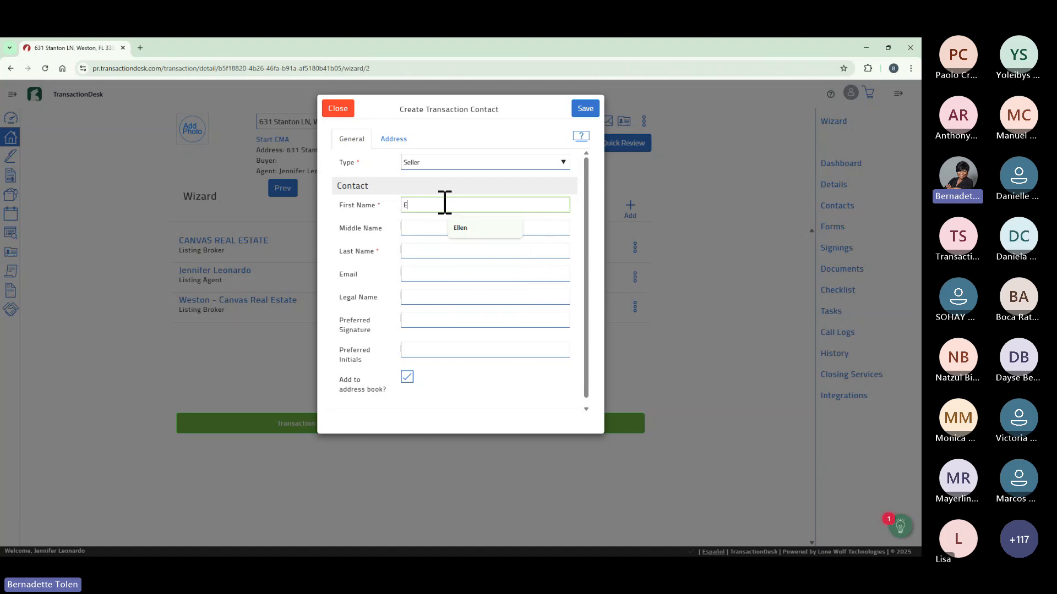
click(459, 230)
click(443, 252)
text(R)
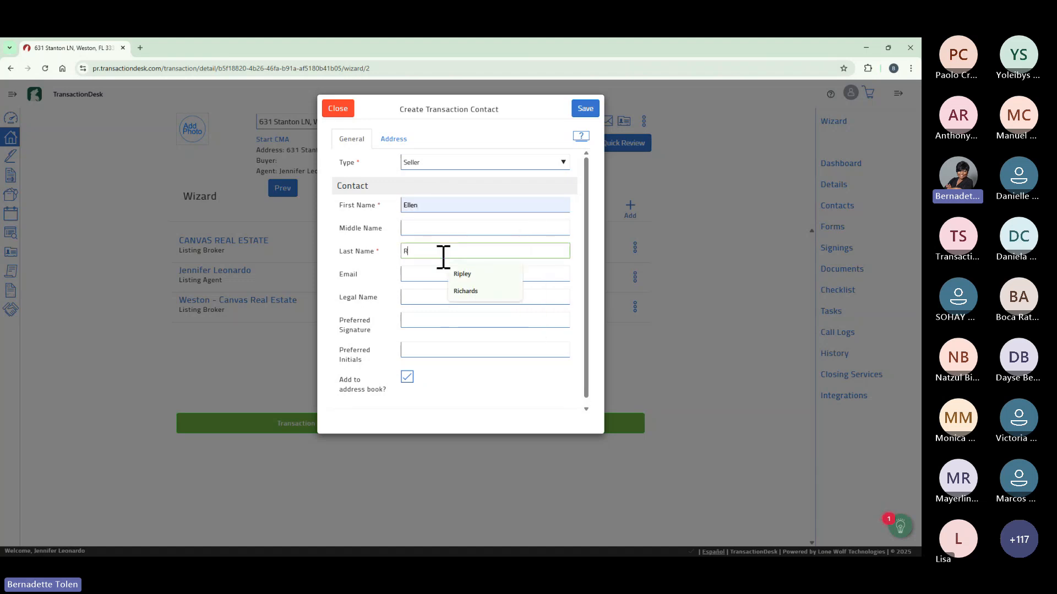
click(462, 274)
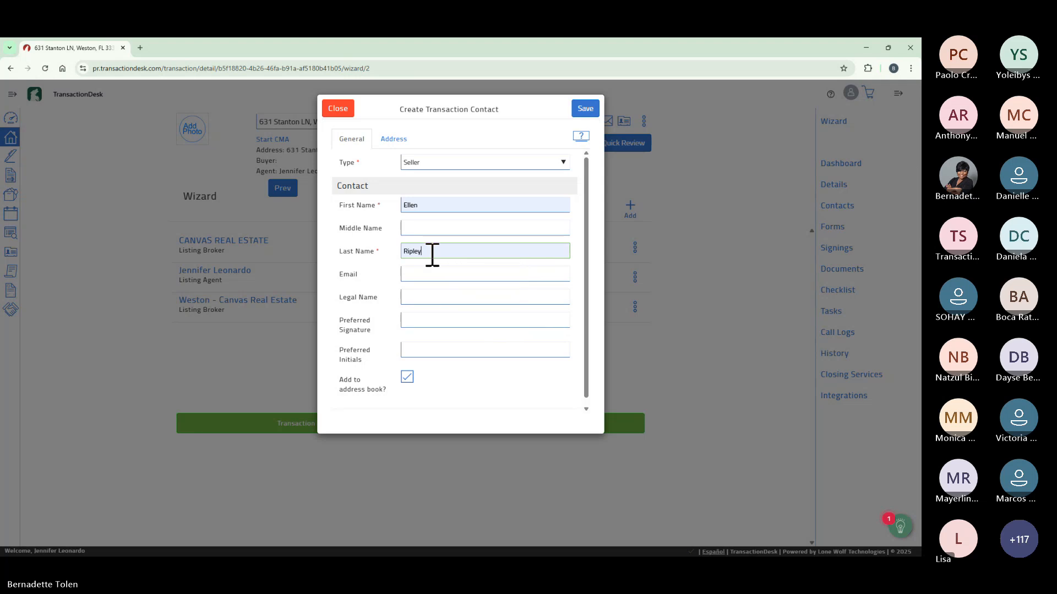
Fill the seller's e-mail from autofill, then enter the seller's preferred signature and initials.
click(463, 271)
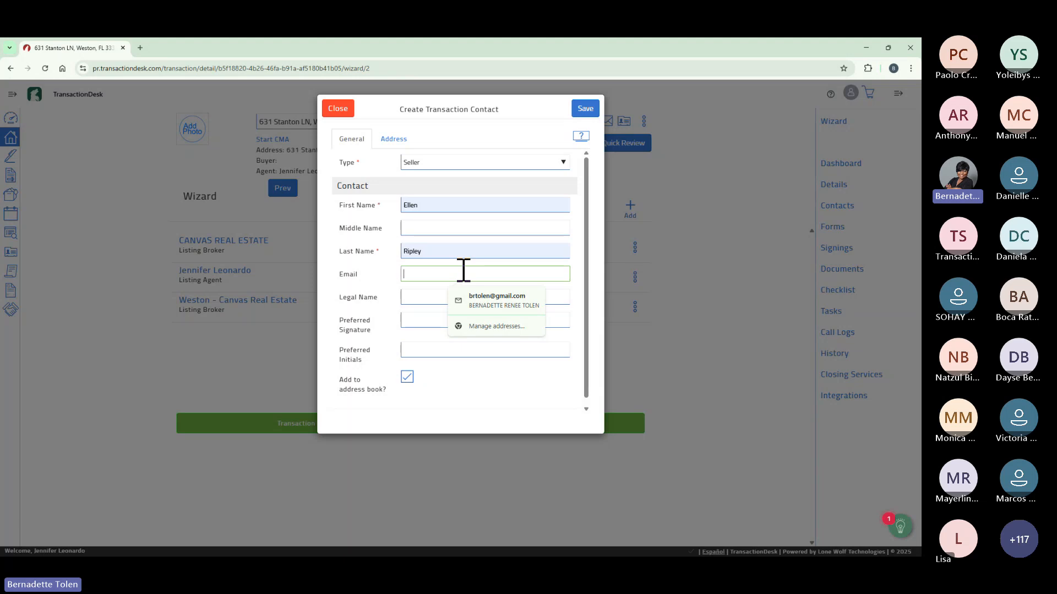
text(bt)
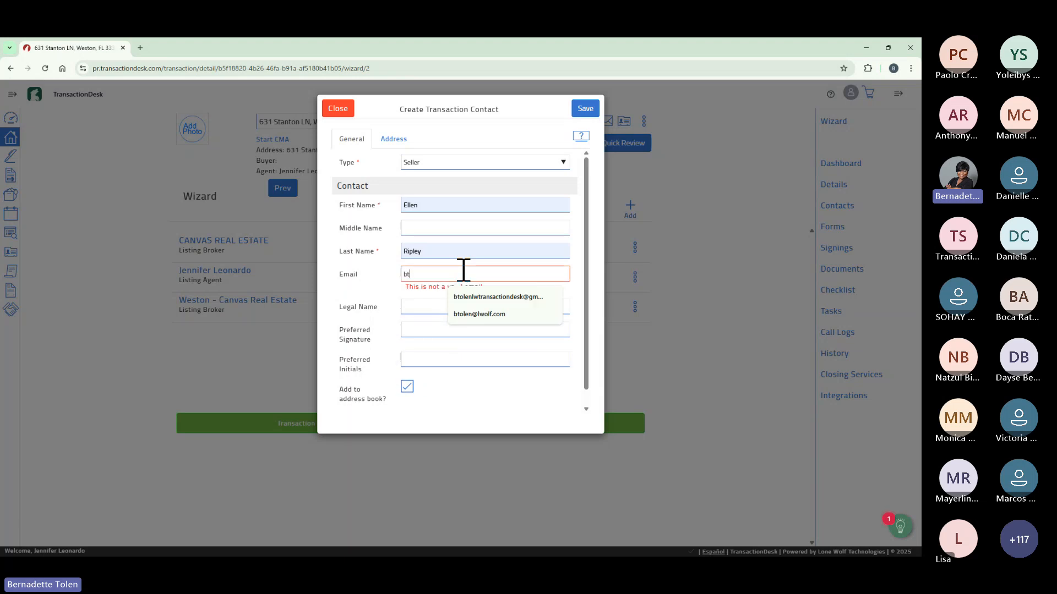
click(482, 299)
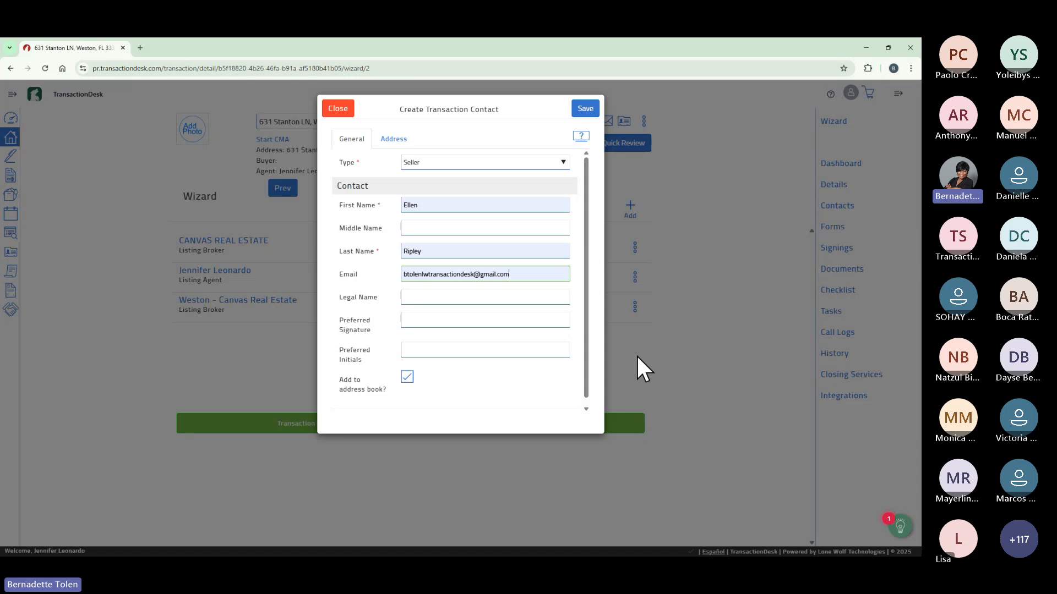
click(488, 297)
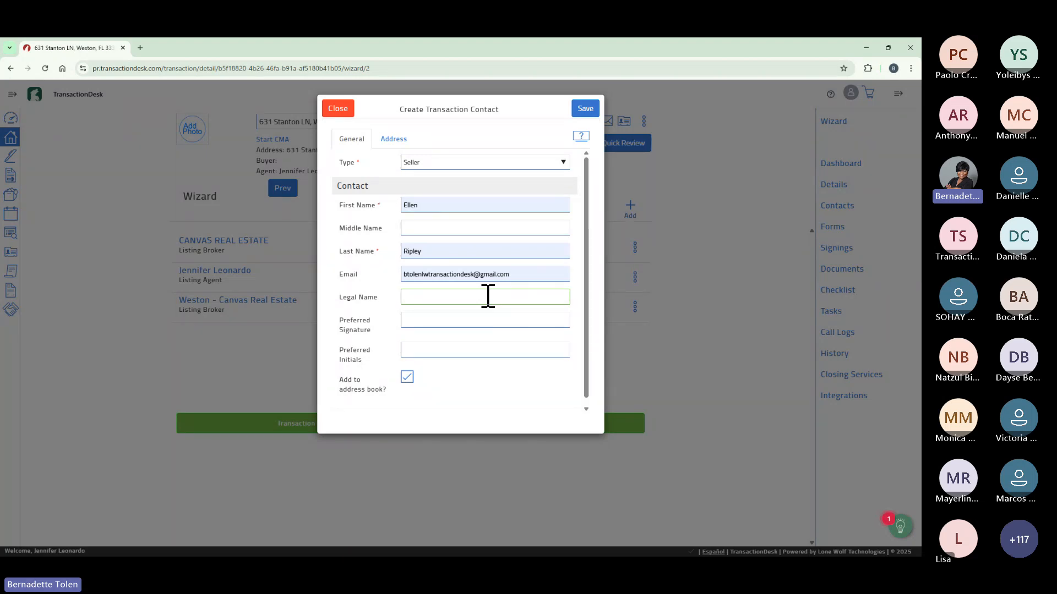
click(482, 321)
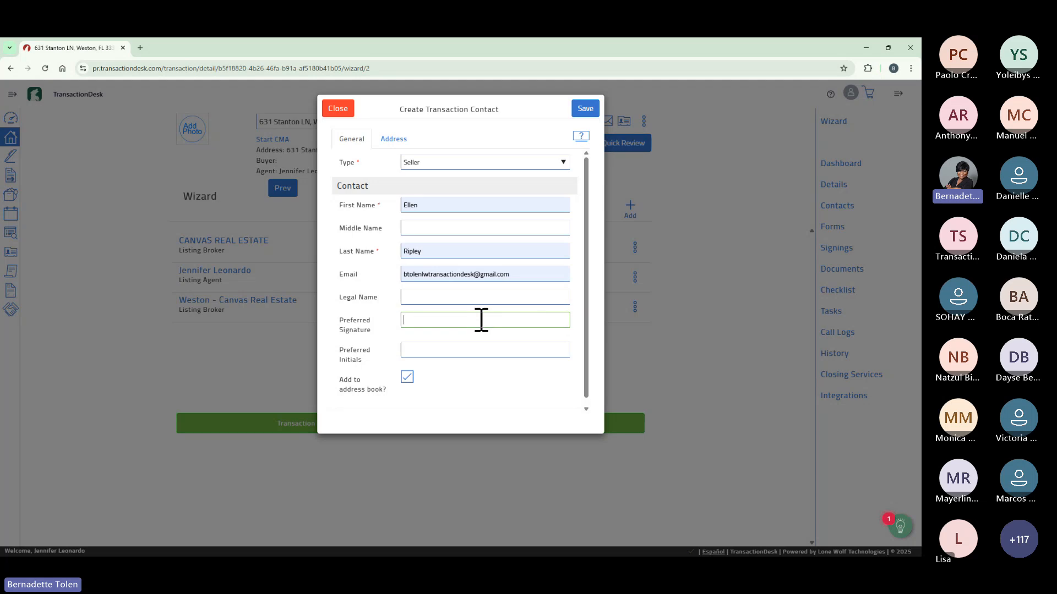
click(457, 350)
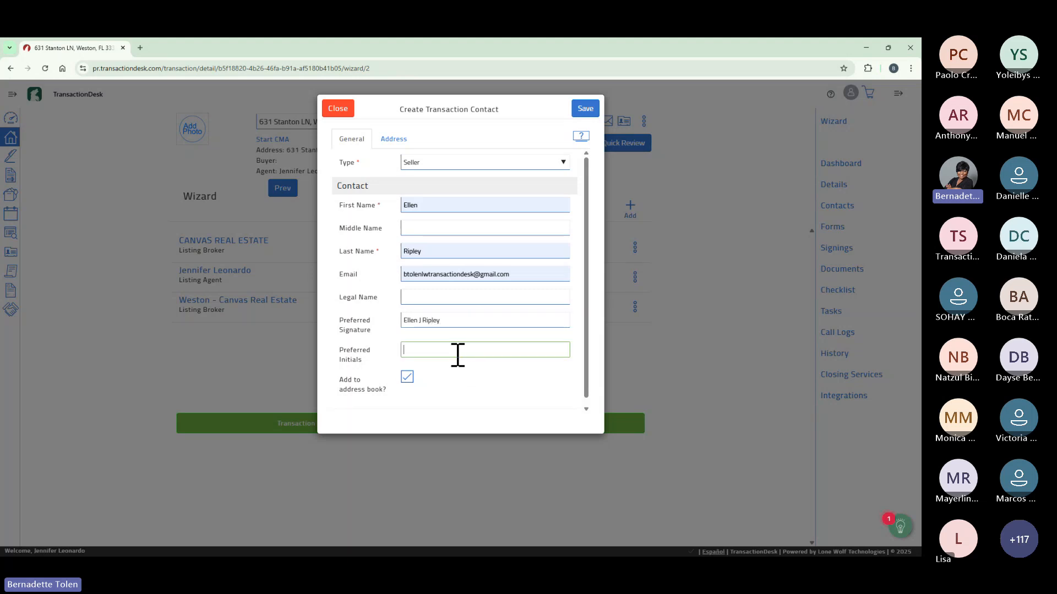
text(EJR)
Use Same as Property Address for the seller, save the contact, and decline Chrome's address prompt.
click(396, 141)
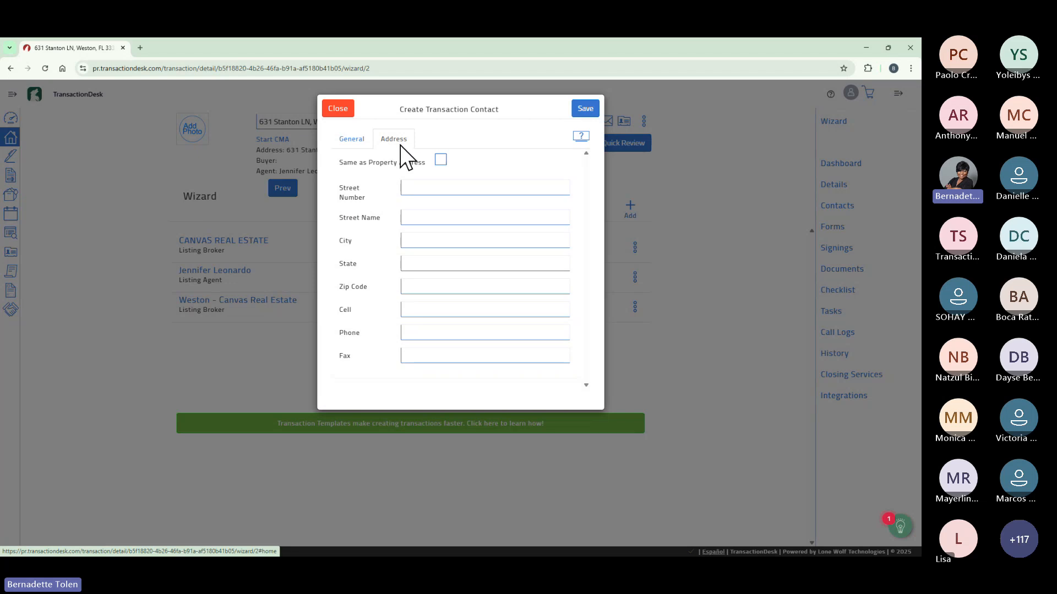
click(440, 160)
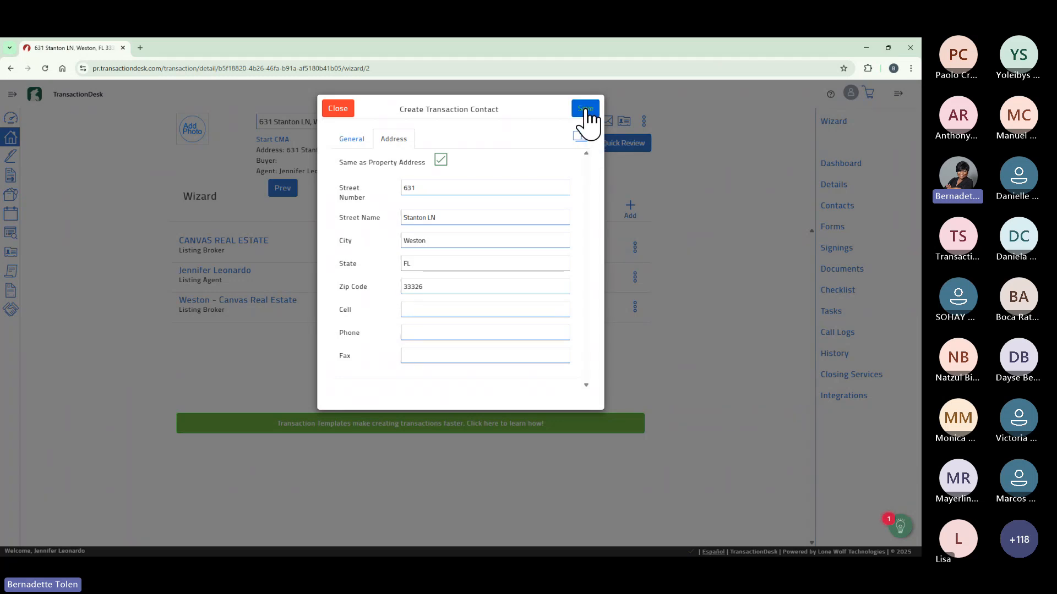
click(585, 109)
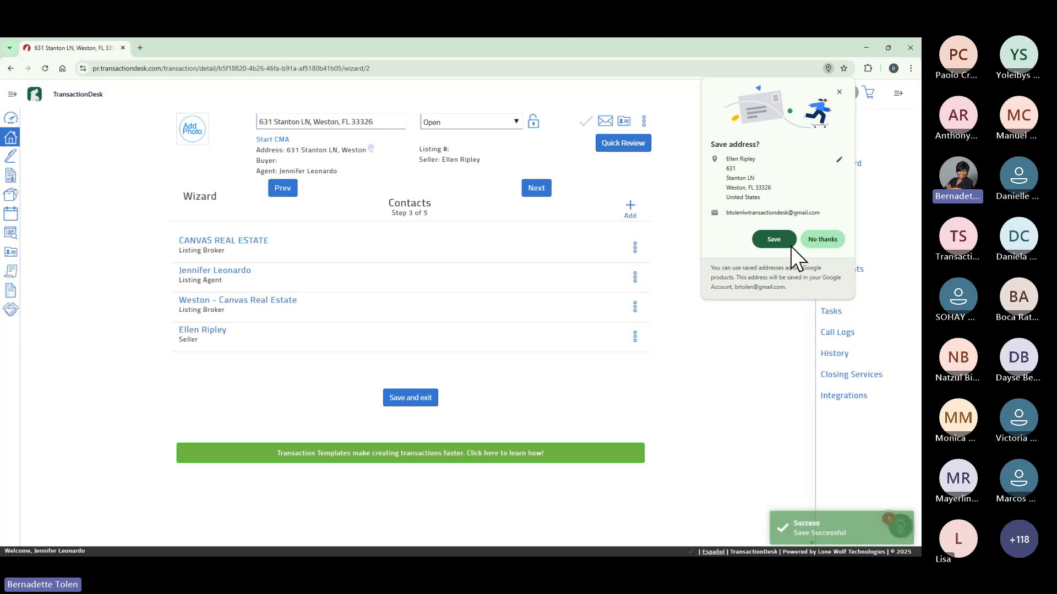
click(822, 239)
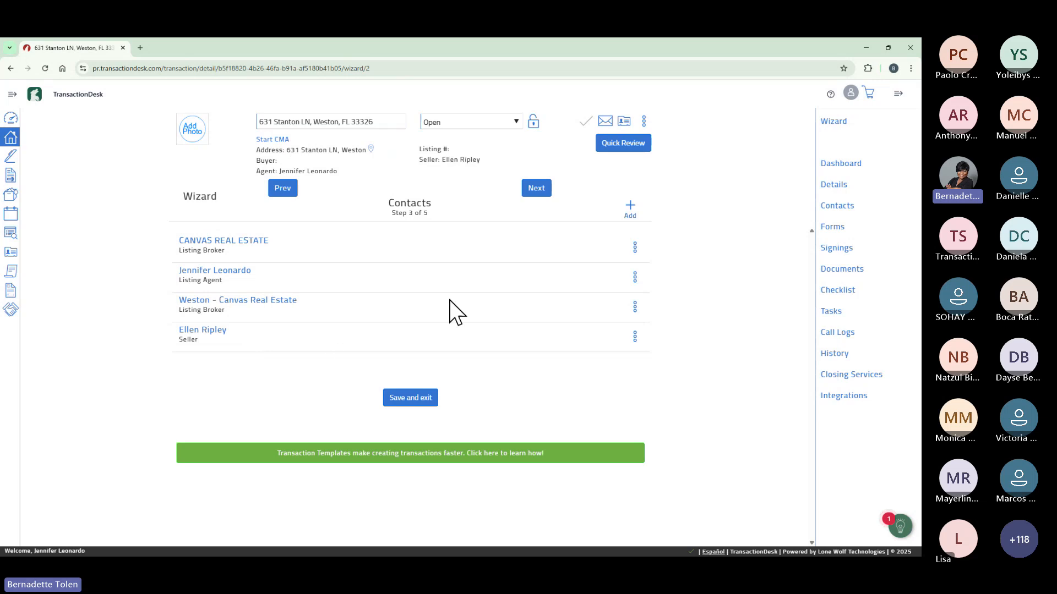
Advance the wizard from Contacts (Step 3) to Forms (Step 4).
click(539, 189)
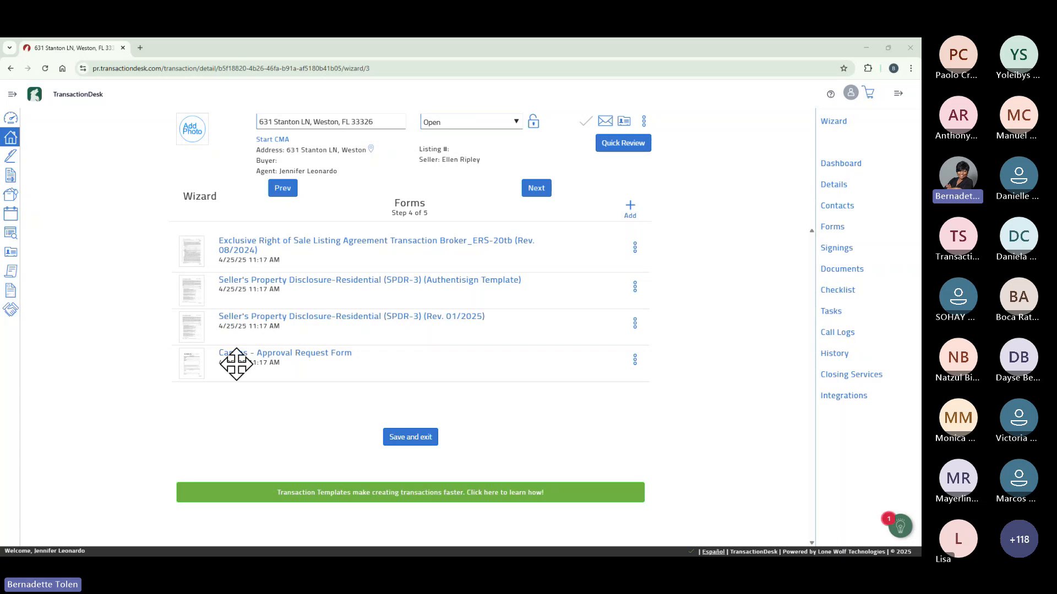
Advance the wizard from Forms (Step 4) to Documents (Step 5).
click(537, 190)
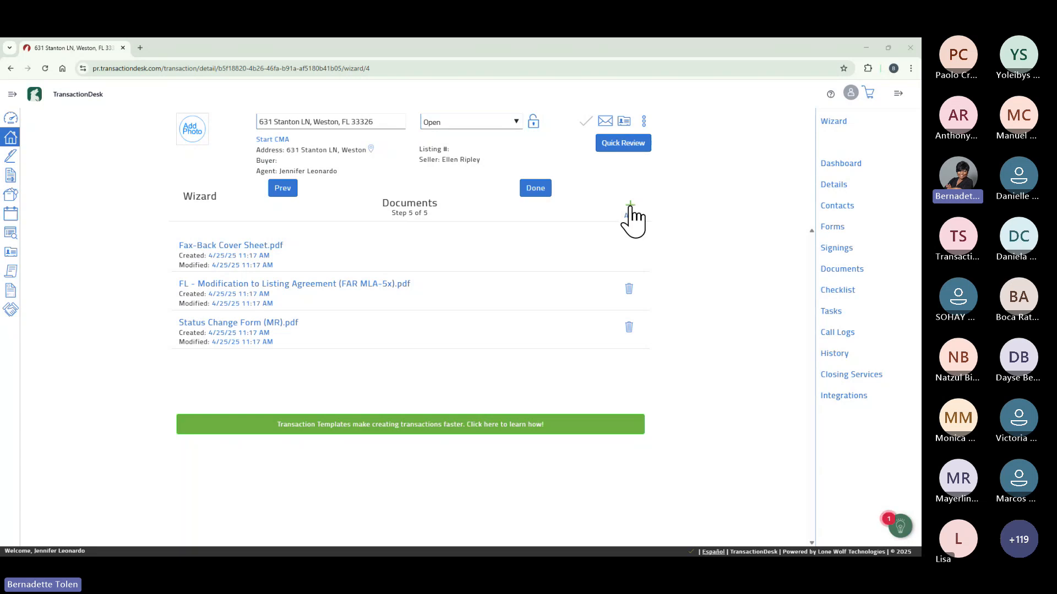
Upload Down Payment Receipt.pdf from the Desktop's 4-8-25 TD-Session Documents folder.
click(630, 207)
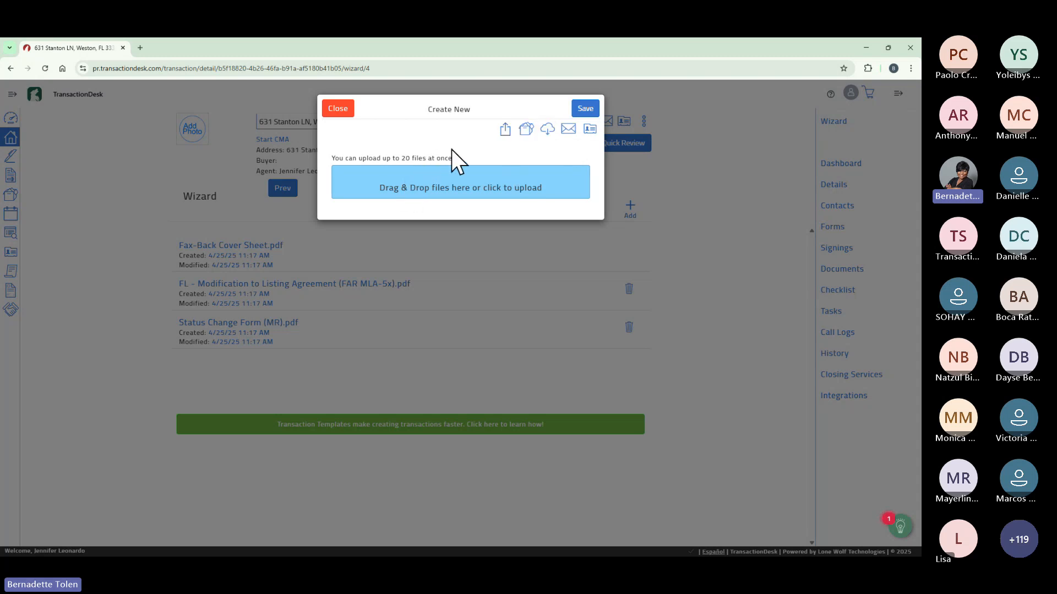
click(446, 183)
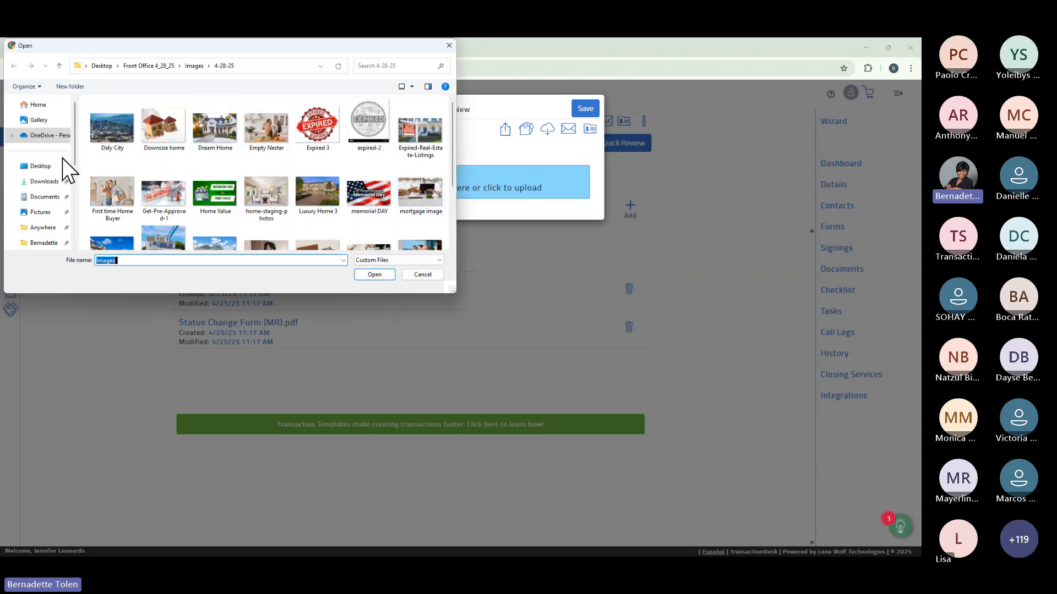
click(48, 165)
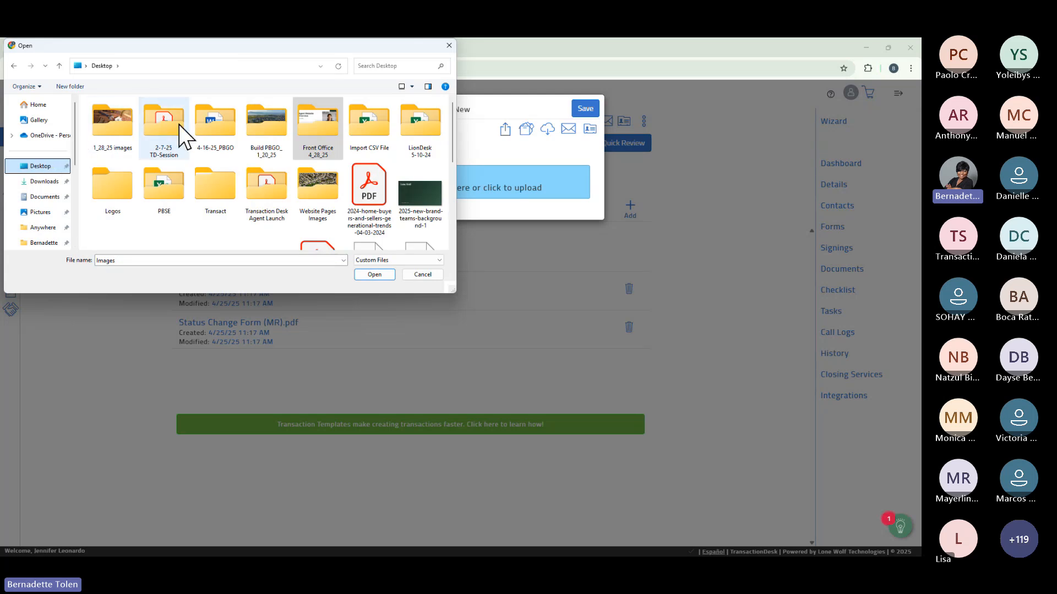
double_click(259, 184)
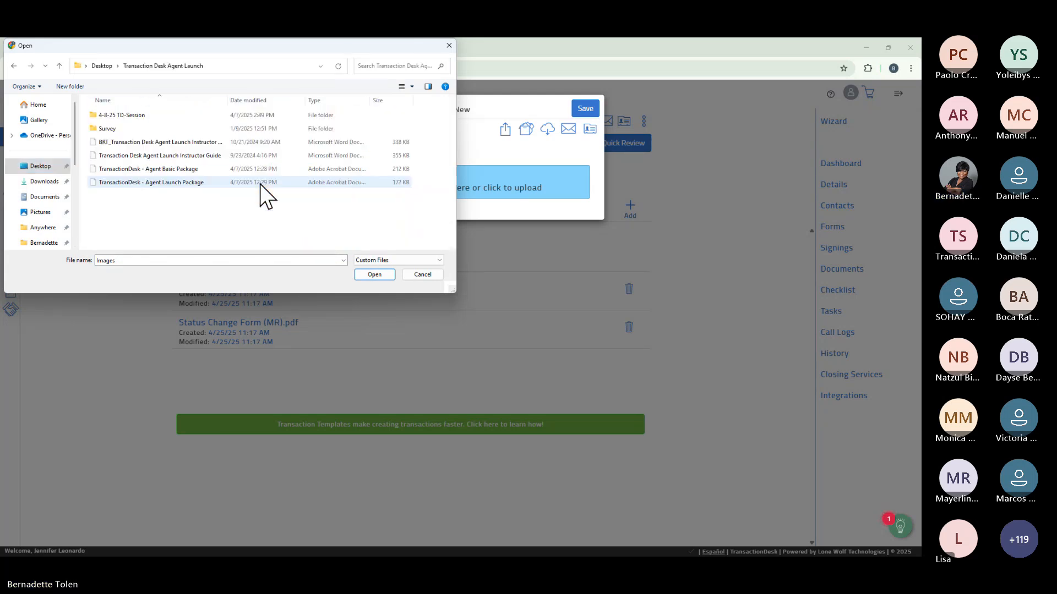
double_click(132, 116)
double_click(132, 116)
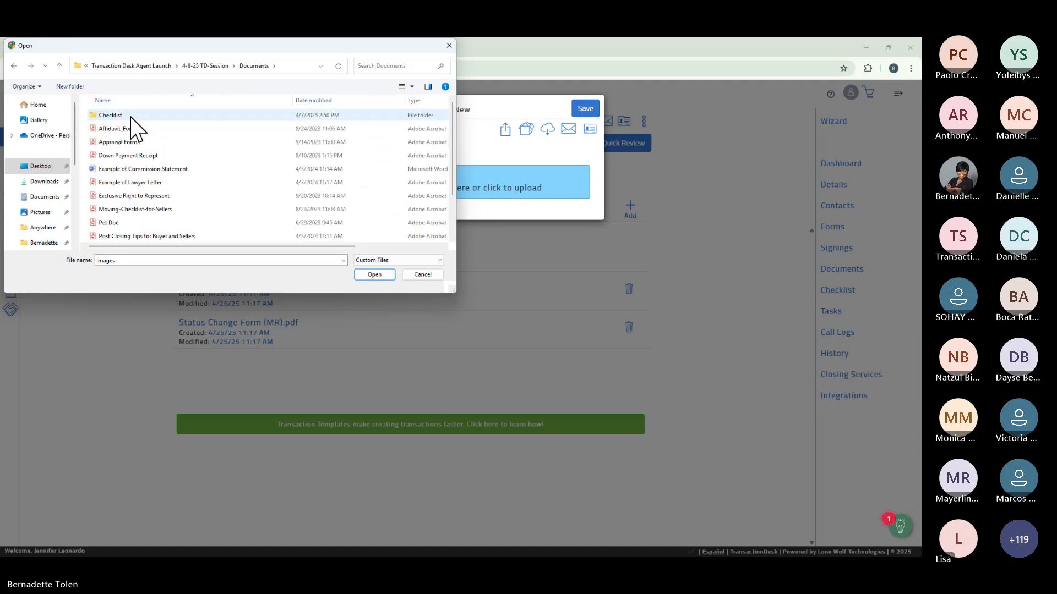
click(131, 156)
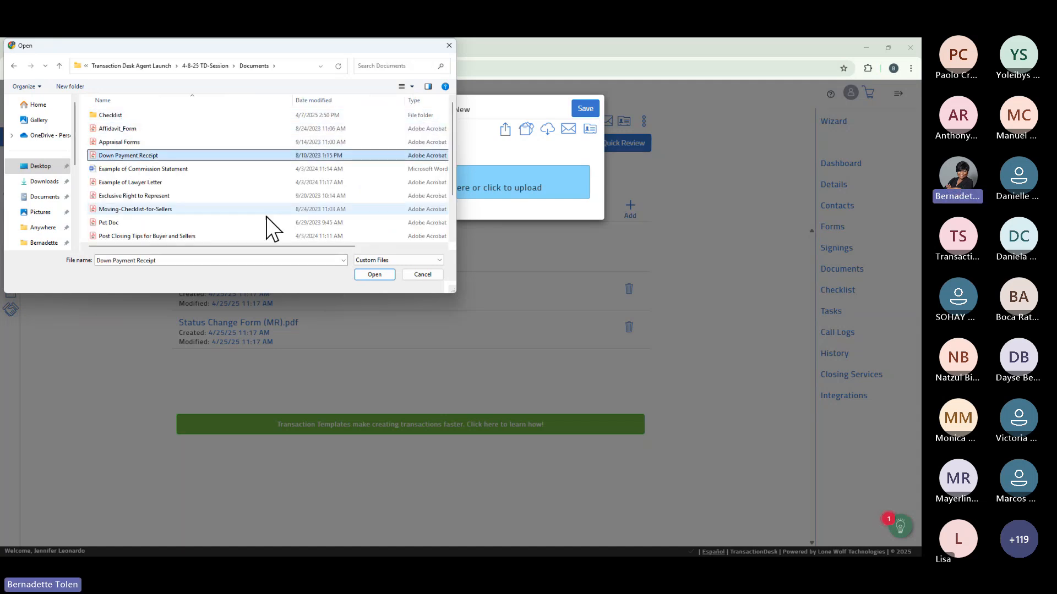
click(374, 274)
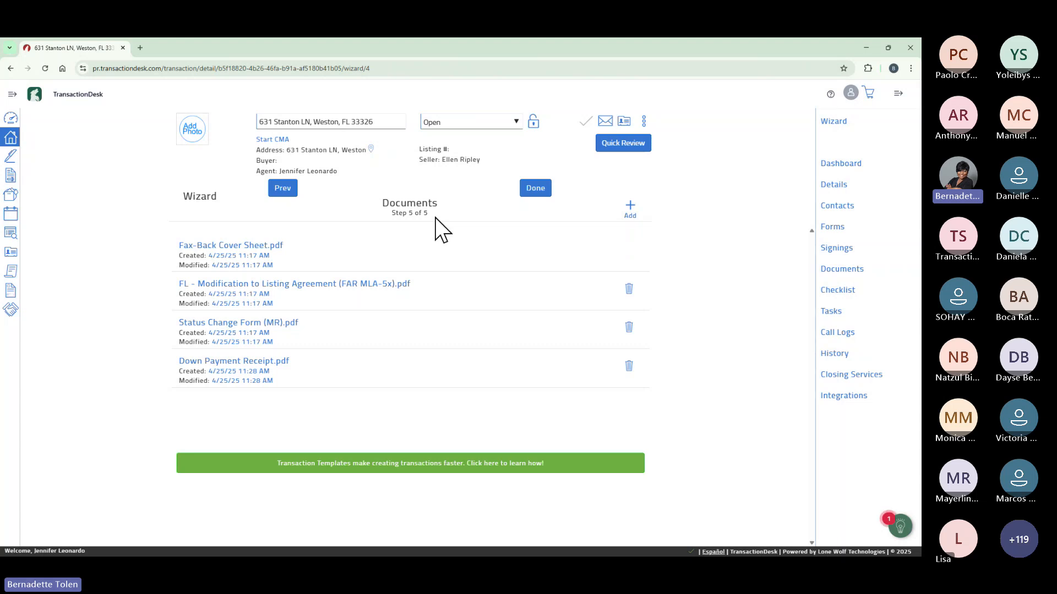
click(536, 188)
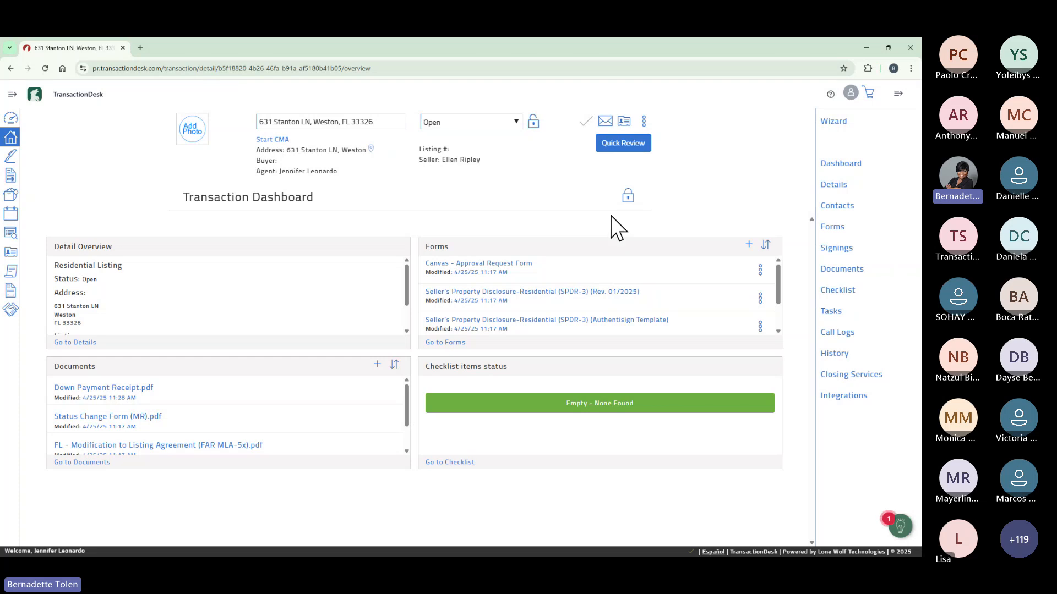
click(631, 199)
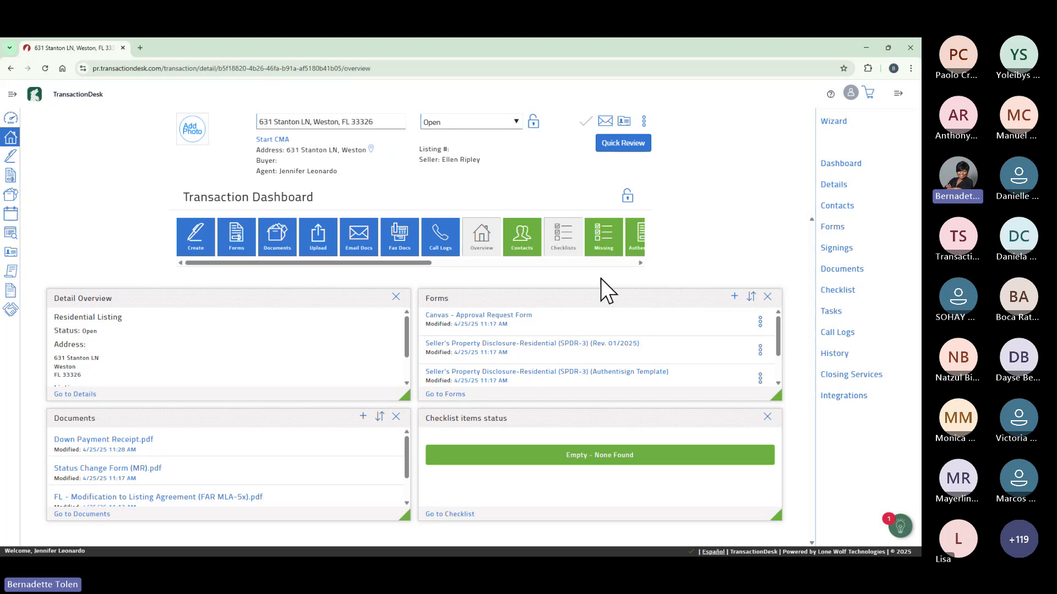
click(628, 196)
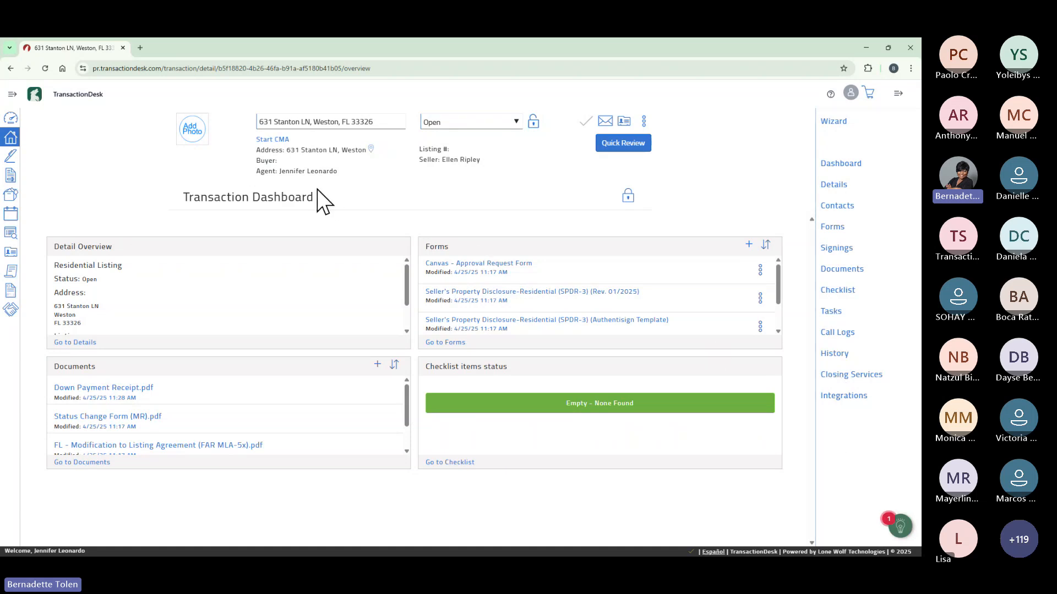
Upload the 'flower house' image from the Images folder as the transaction photo.
click(197, 125)
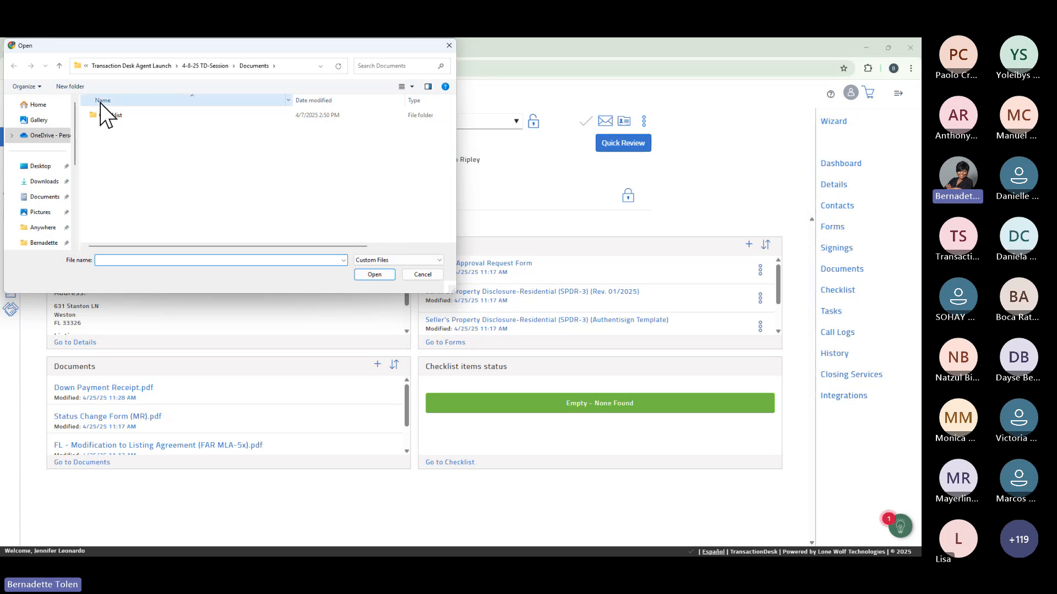
click(60, 65)
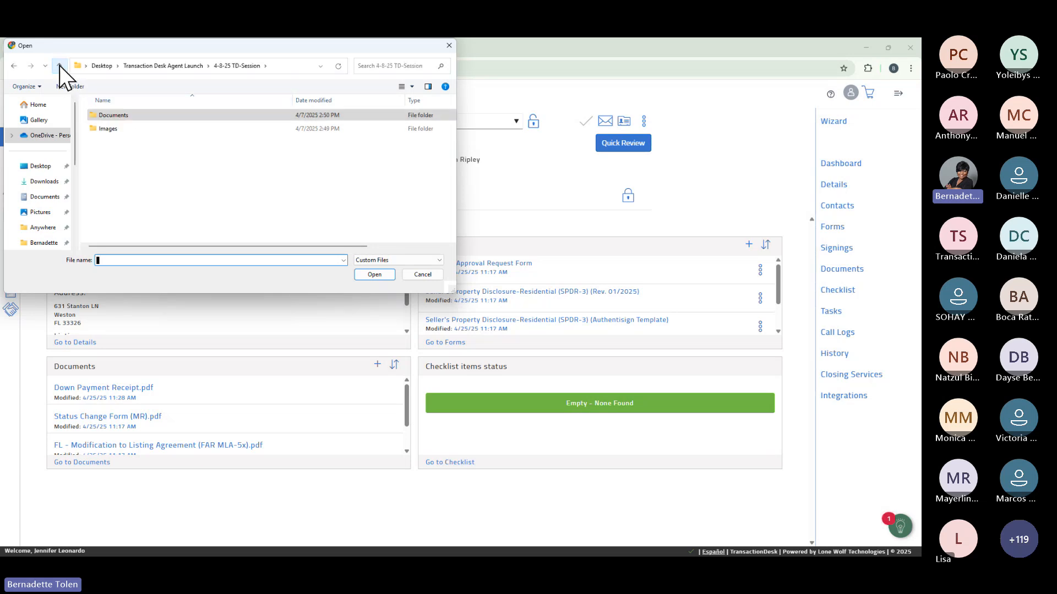
double_click(114, 132)
click(152, 123)
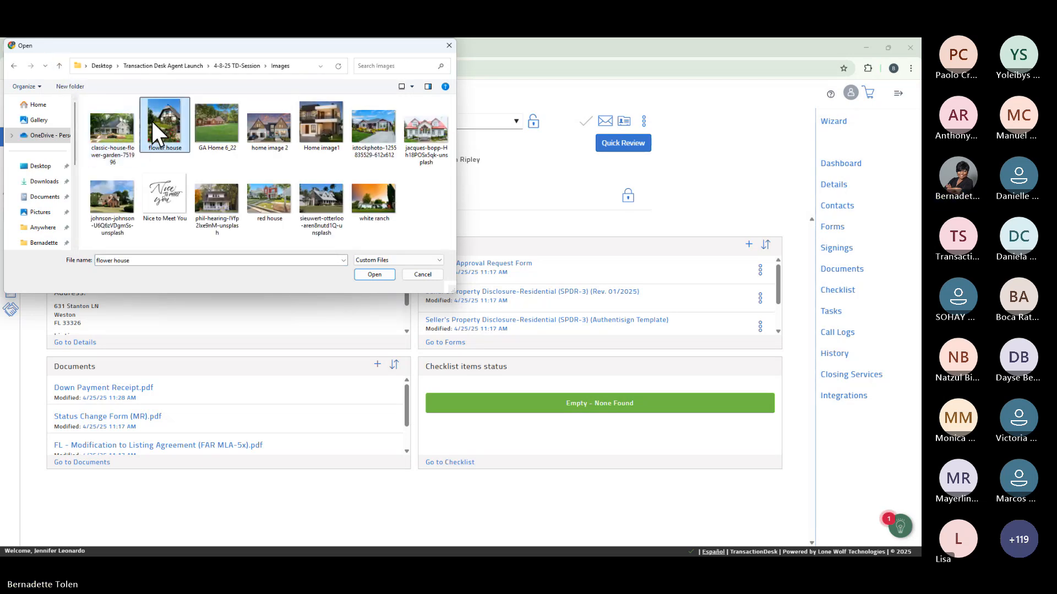
click(368, 276)
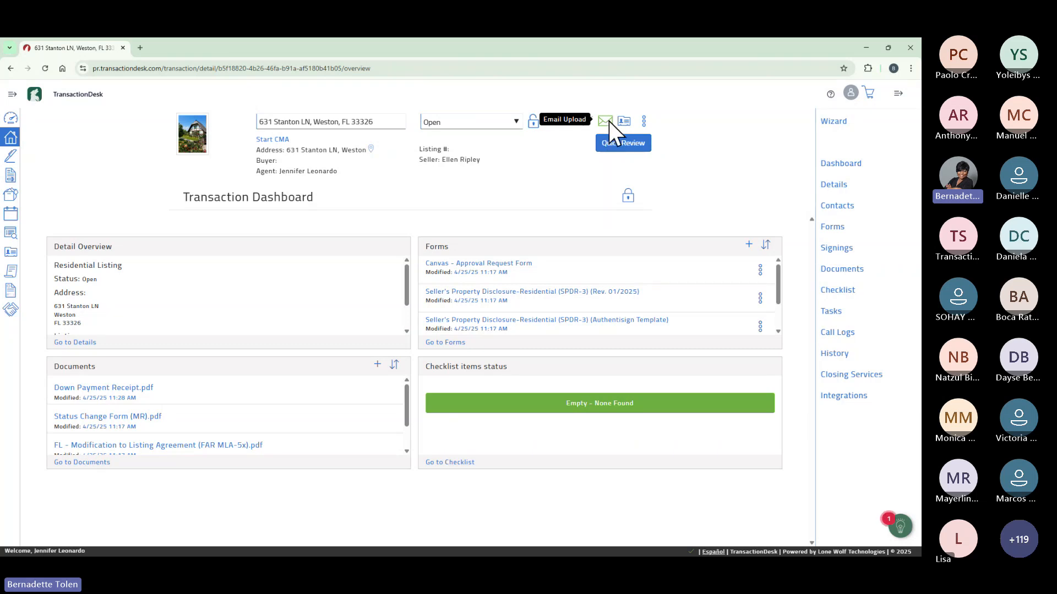
click(608, 121)
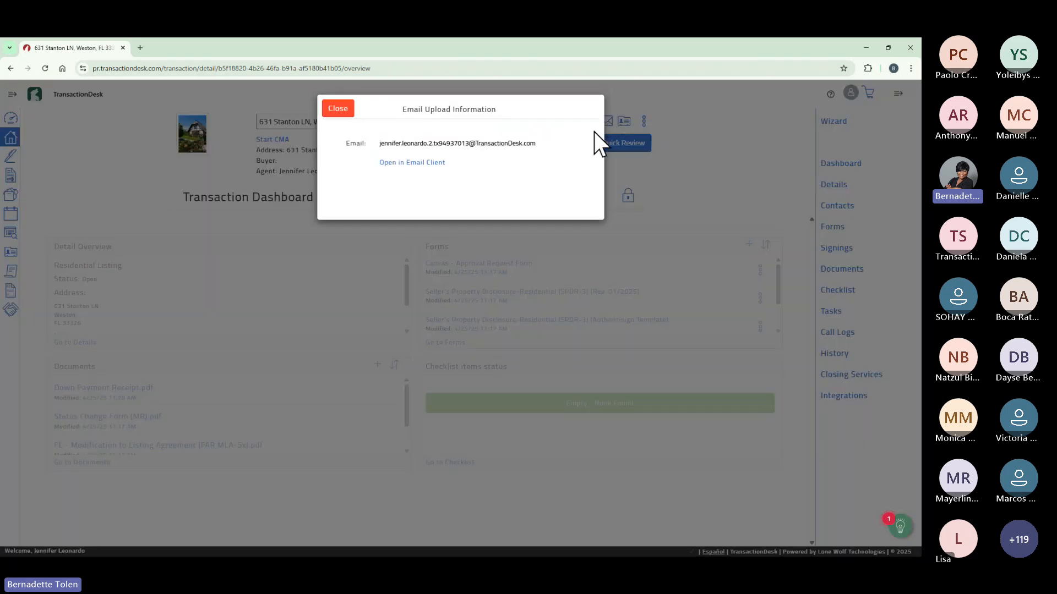
click(379, 144)
drag(379, 143, 541, 148)
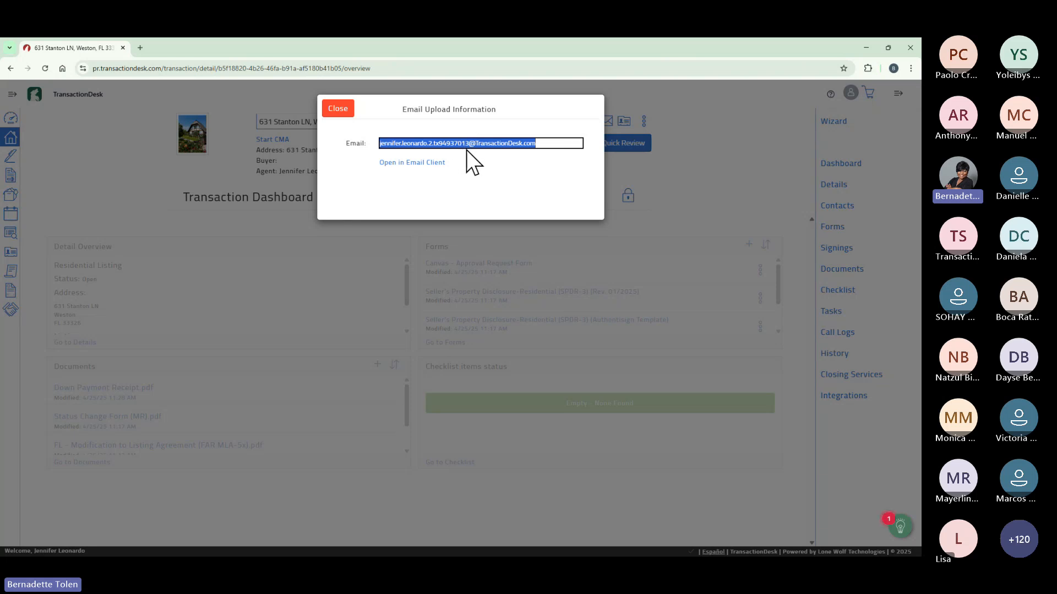
click(347, 112)
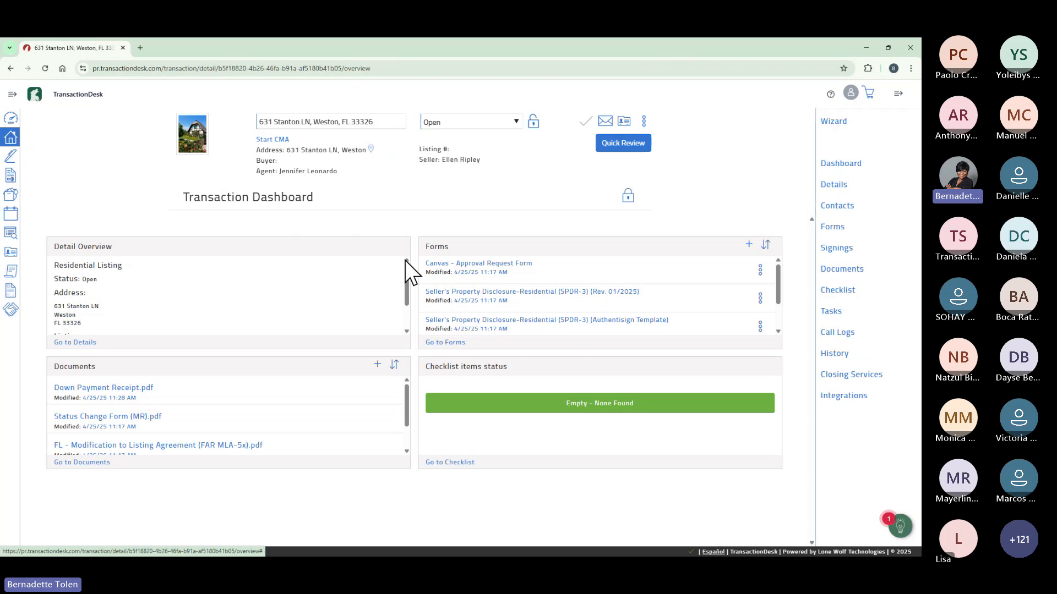
Enter Year Built 2015 in the property Details and save.
click(839, 186)
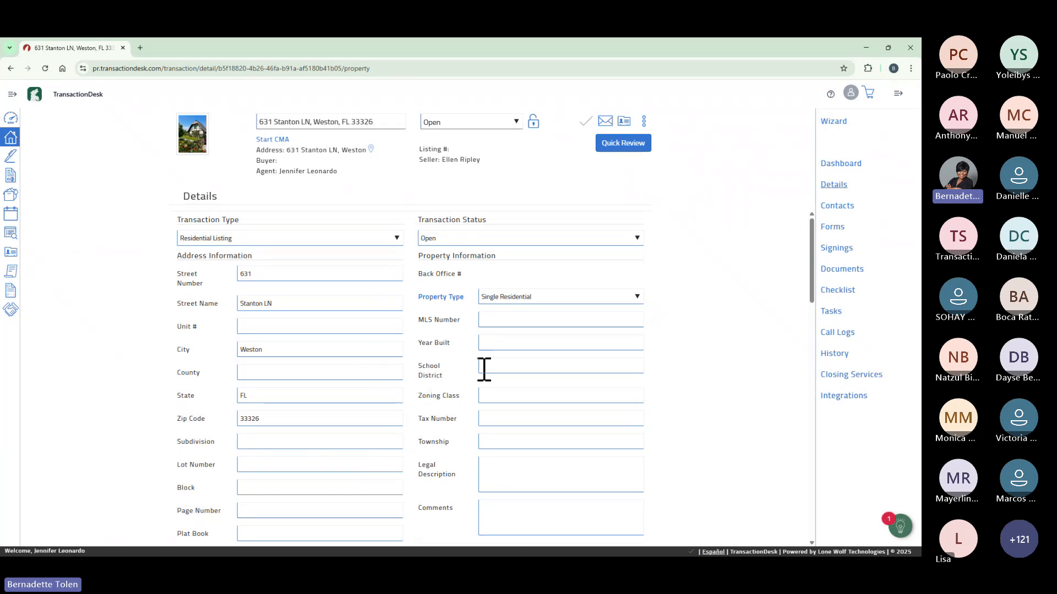
click(503, 342)
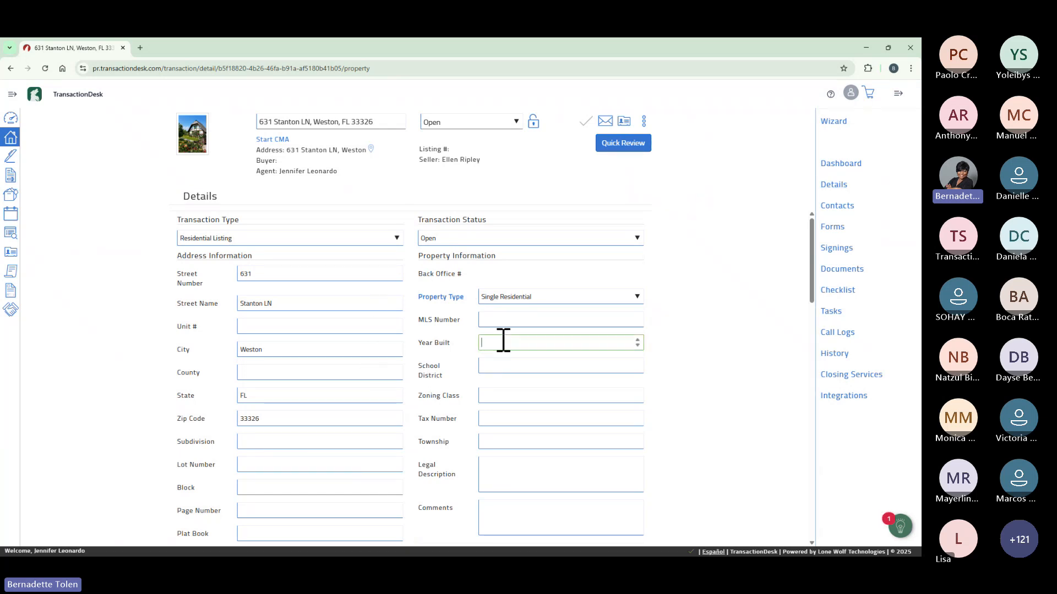
text(2015)
click(586, 123)
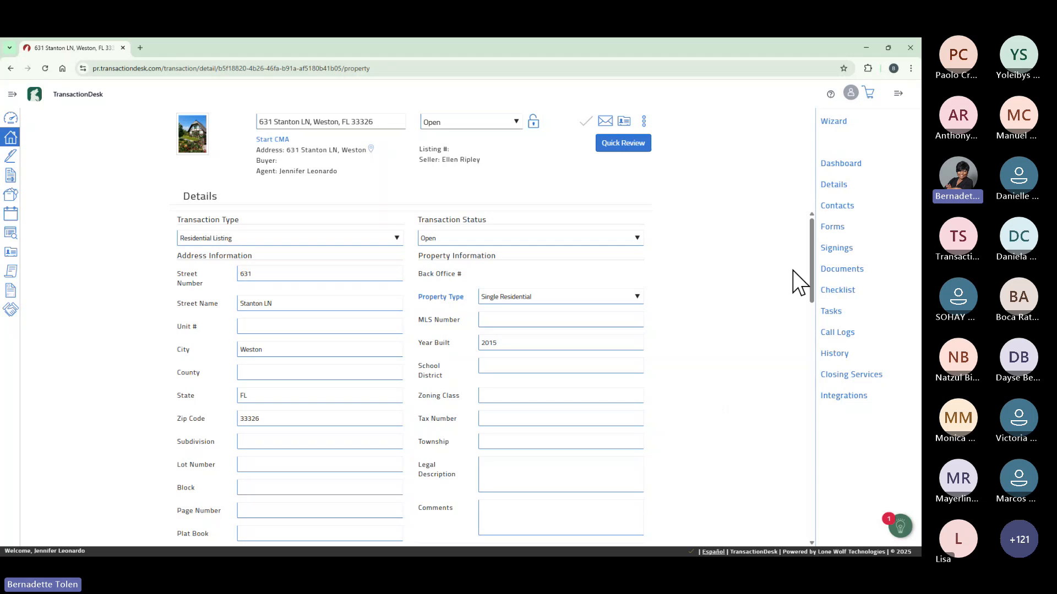
mouse_move(810, 264)
mouse_down()
mouse_move(803, 402)
mouse_move(810, 260)
mouse_up()
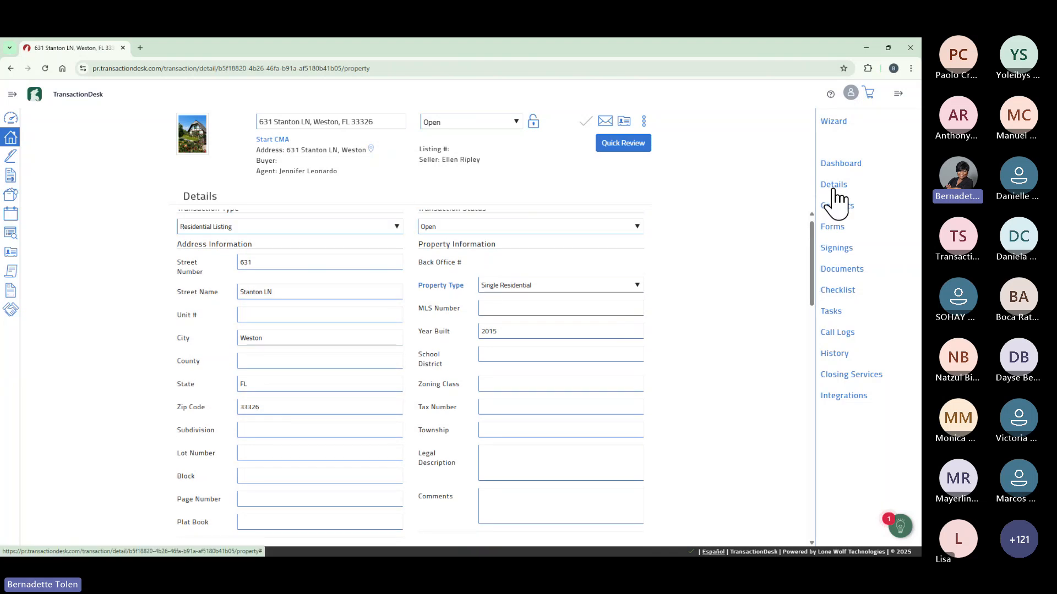
Start a new transaction contact from the Contacts page with type Seller.
click(835, 207)
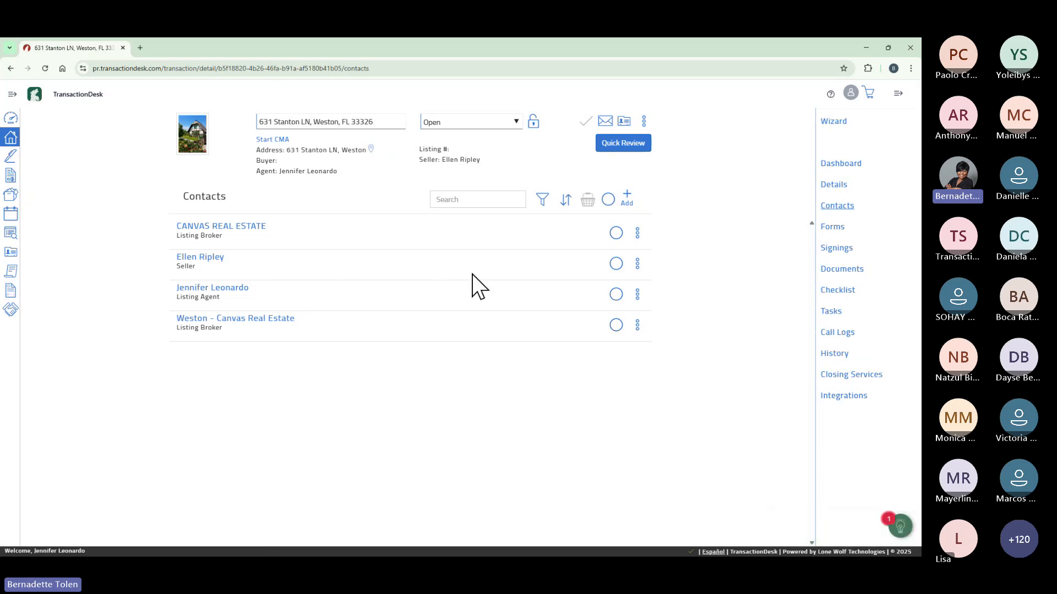
click(627, 197)
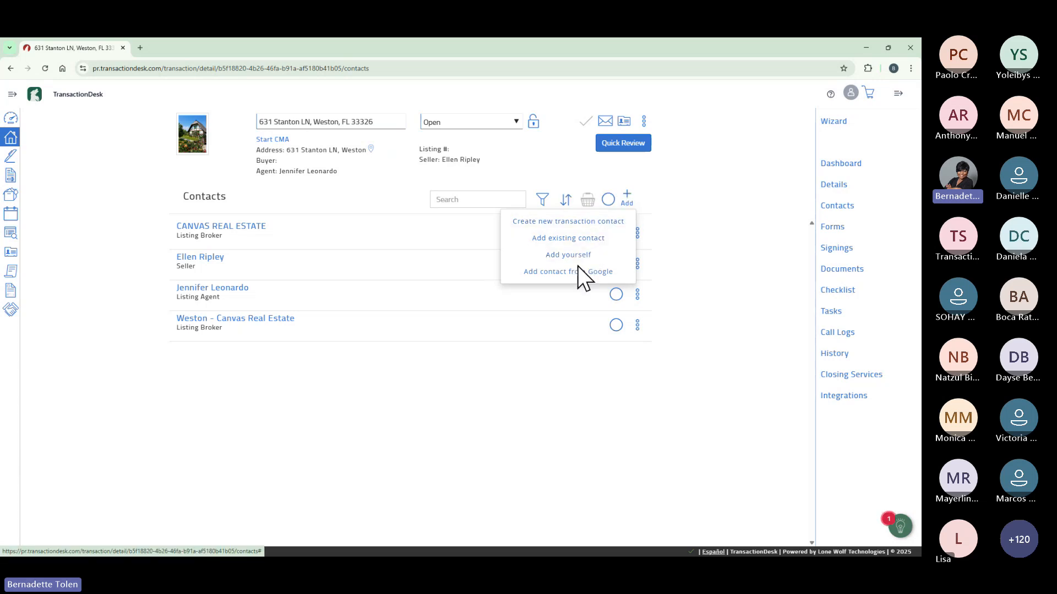
click(578, 221)
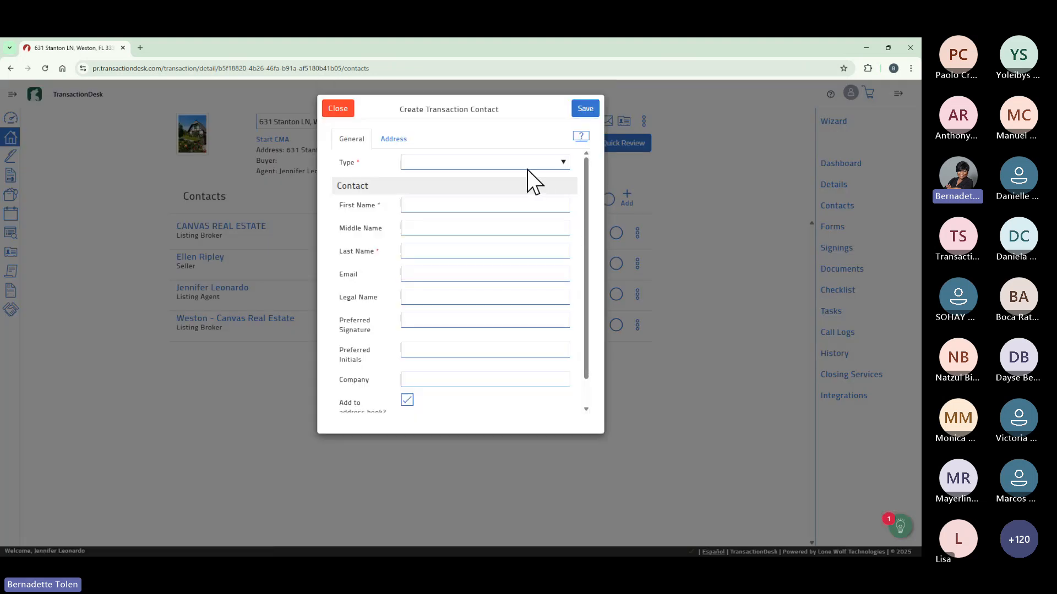
click(559, 165)
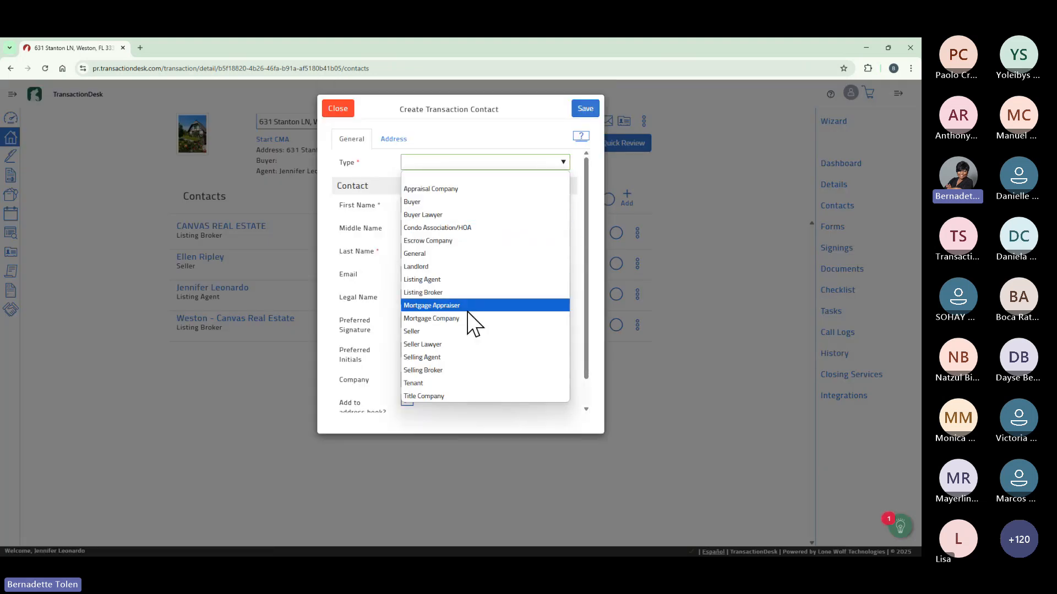
click(465, 330)
Enter the second seller's first name, last name and e-mail using autofill suggestions.
click(473, 206)
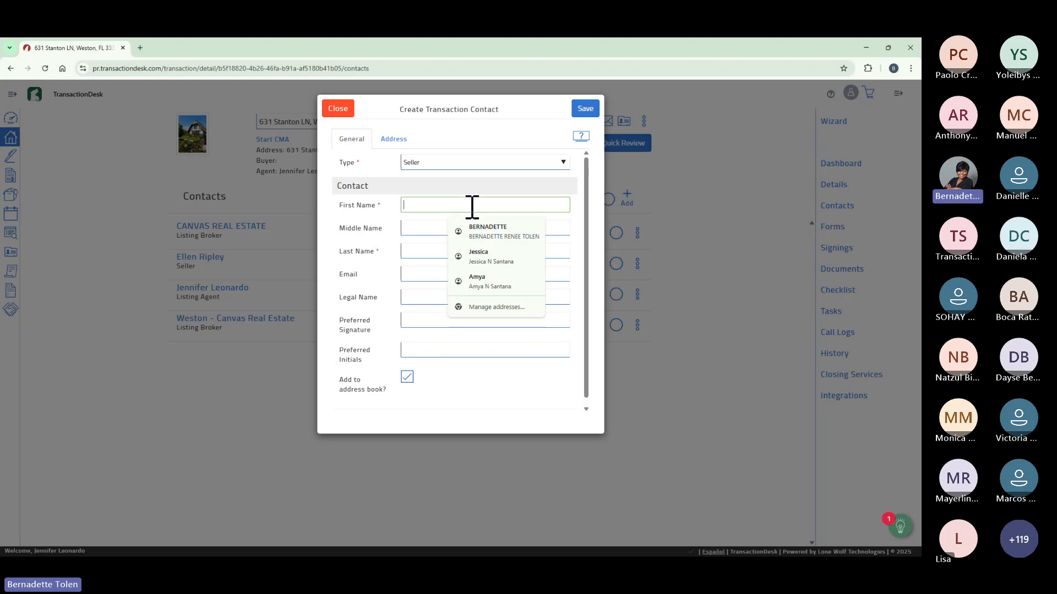
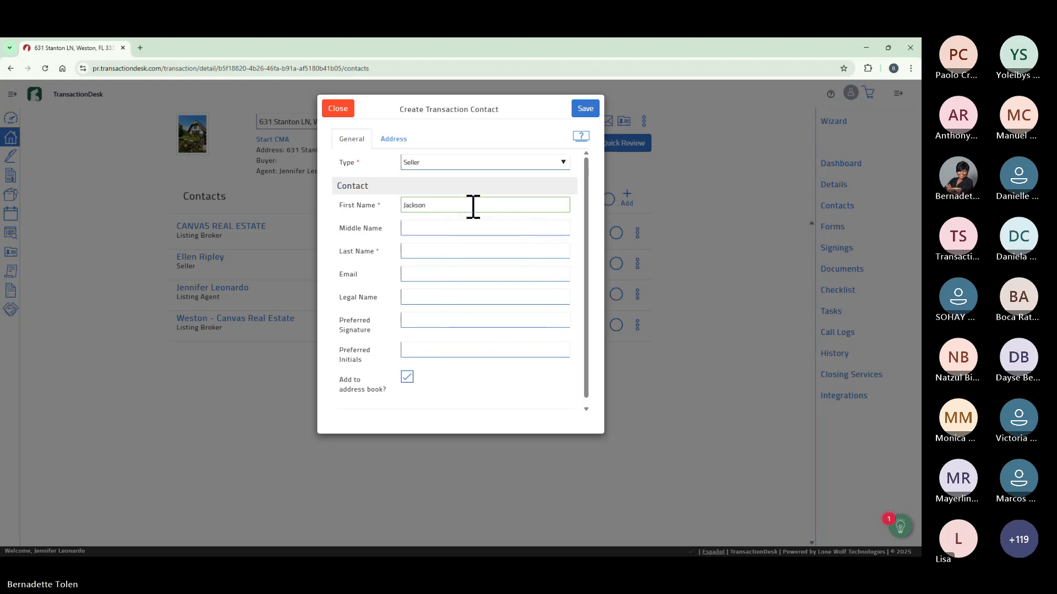
click(464, 250)
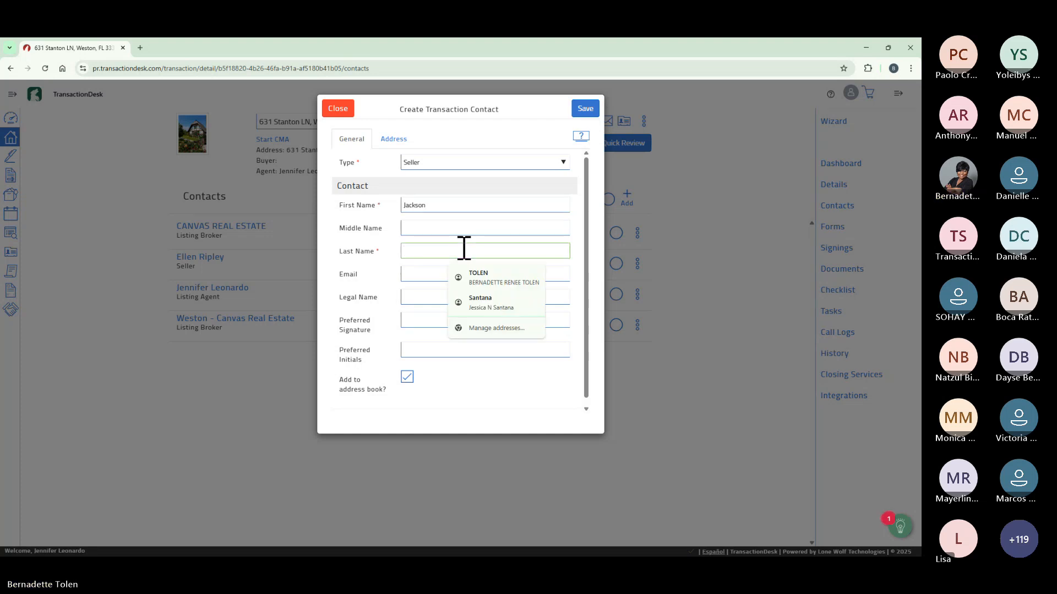
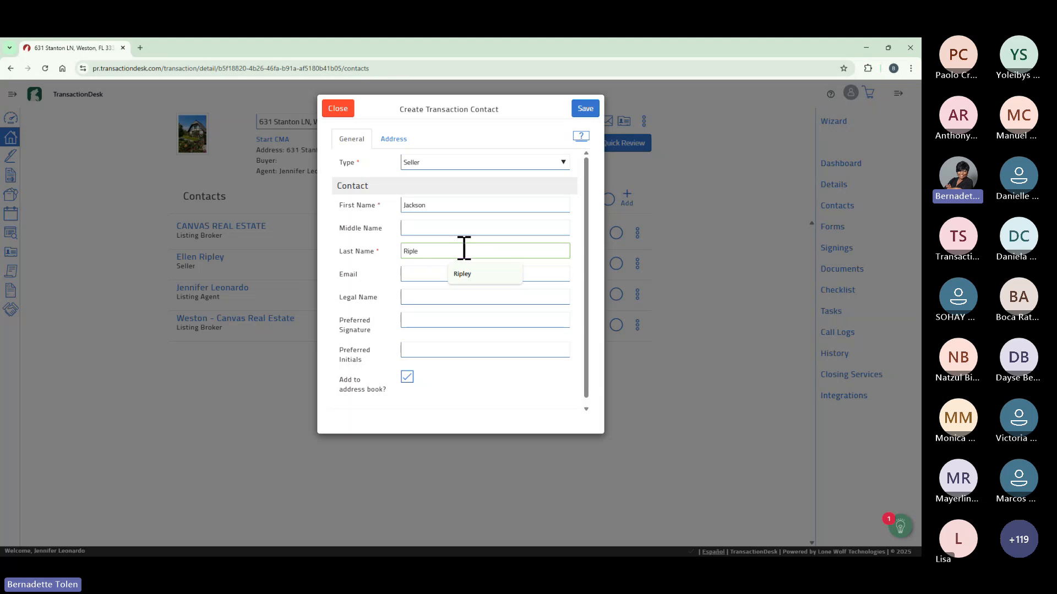
click(465, 275)
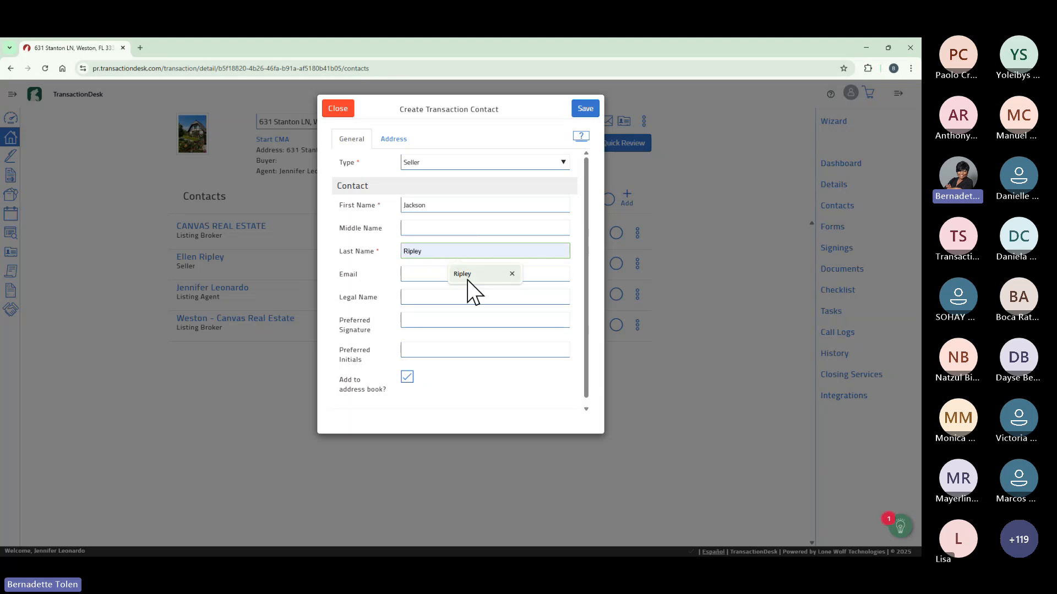
click(431, 275)
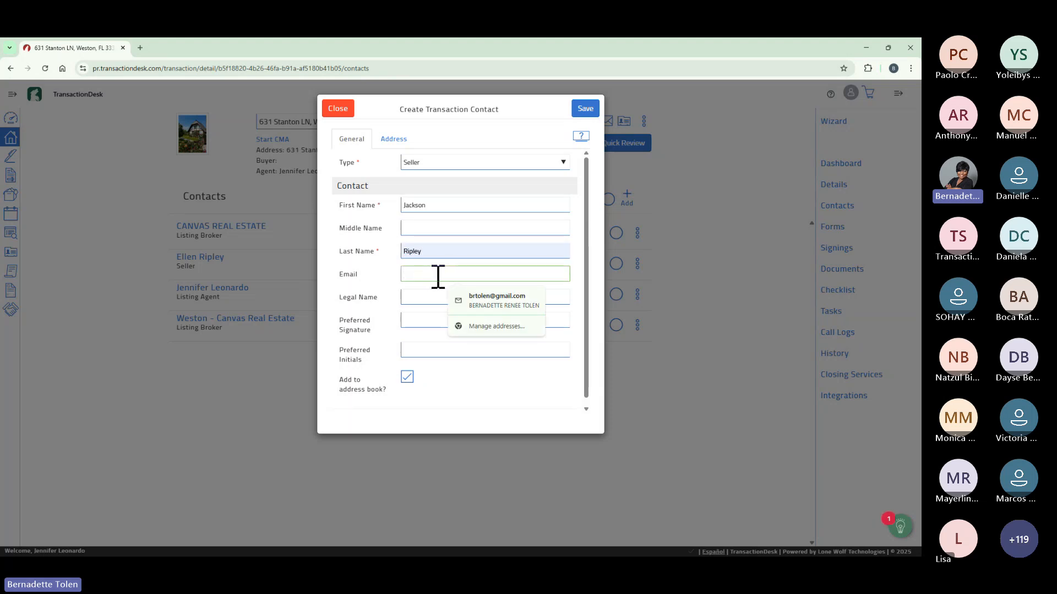
text(bt)
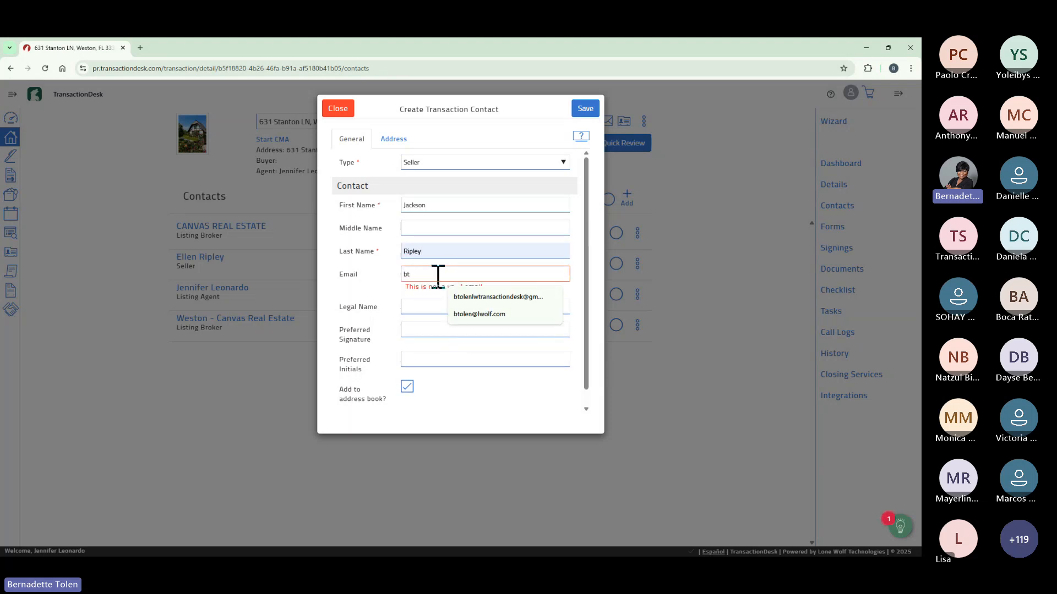
click(488, 297)
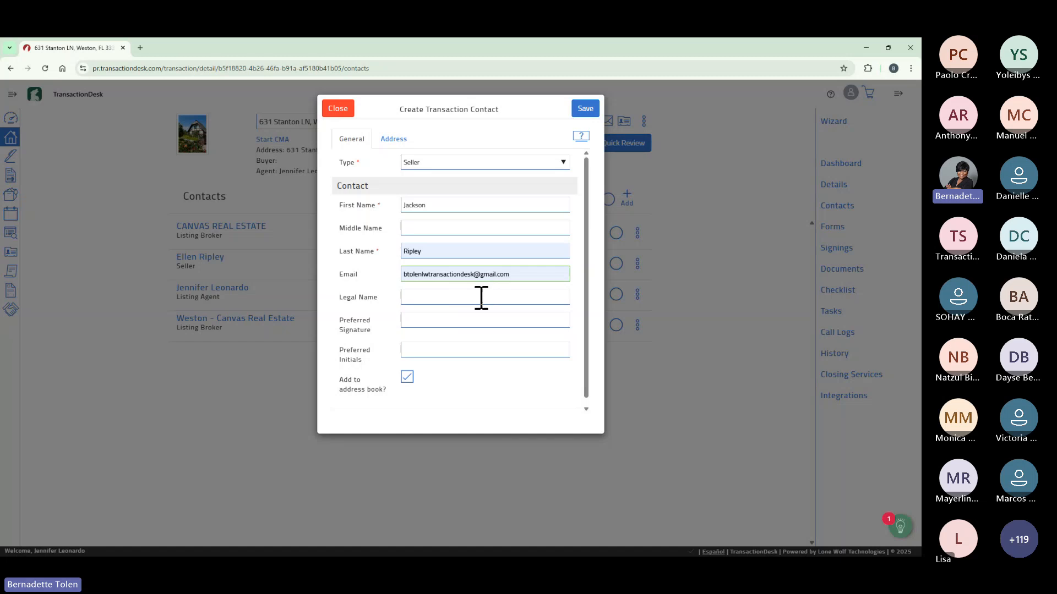
Add the seller's preferred signature and initials, use the property address, and save the contact.
click(467, 320)
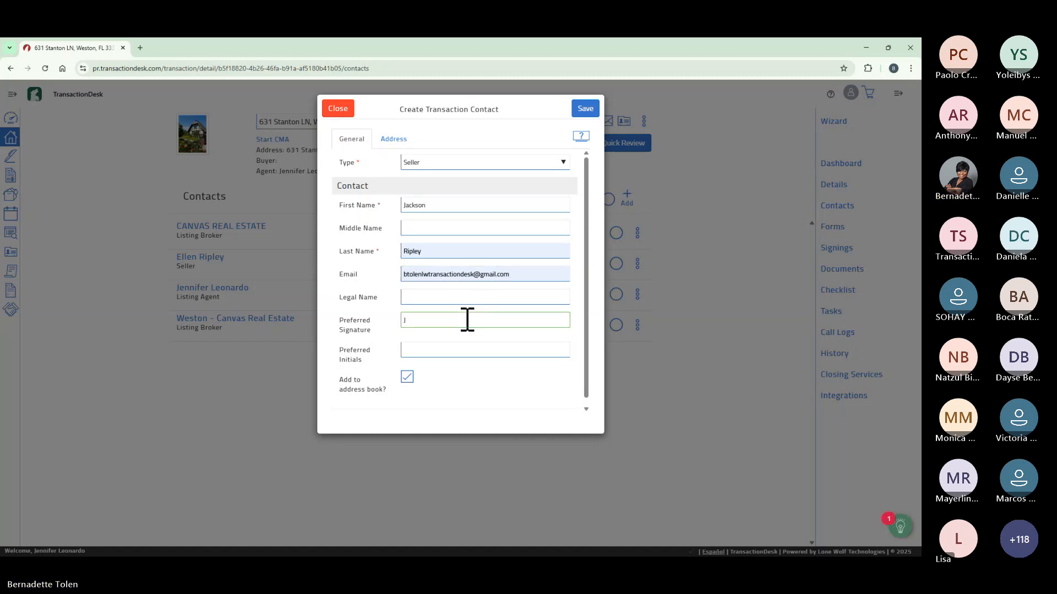
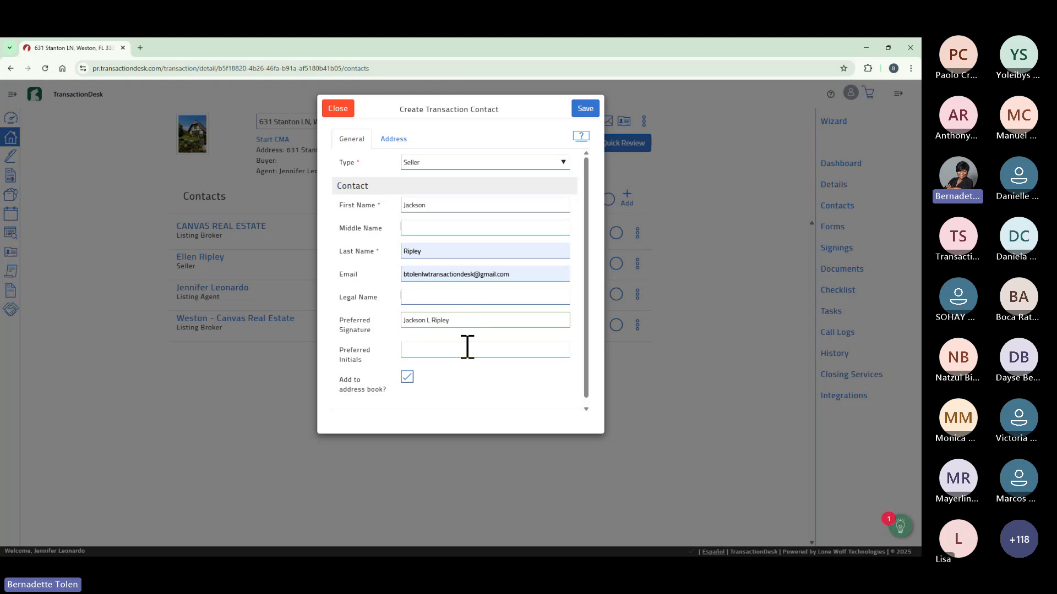
click(467, 346)
text(JL)
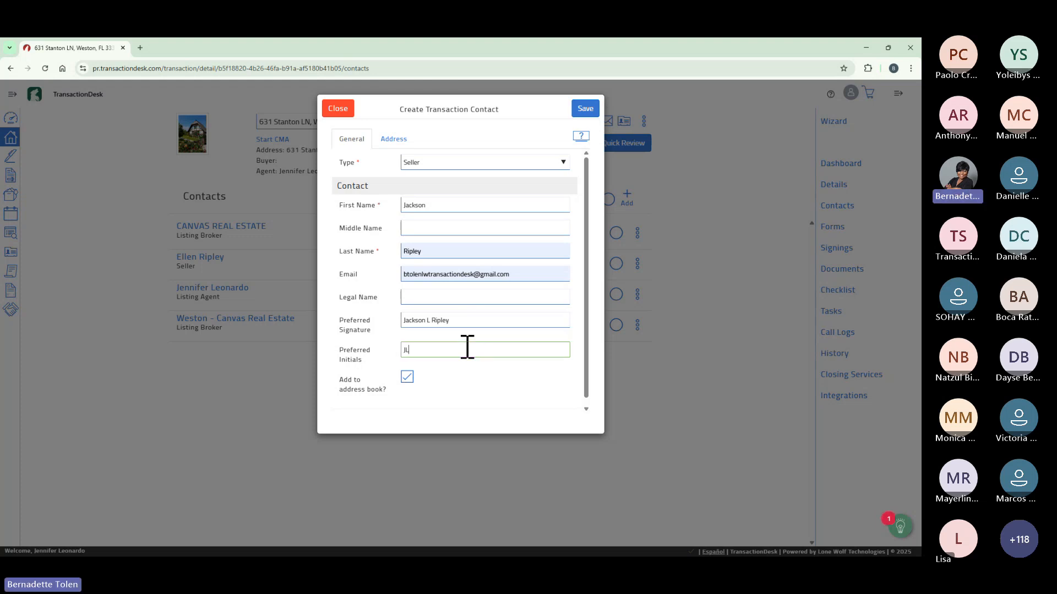
text(R)
click(396, 141)
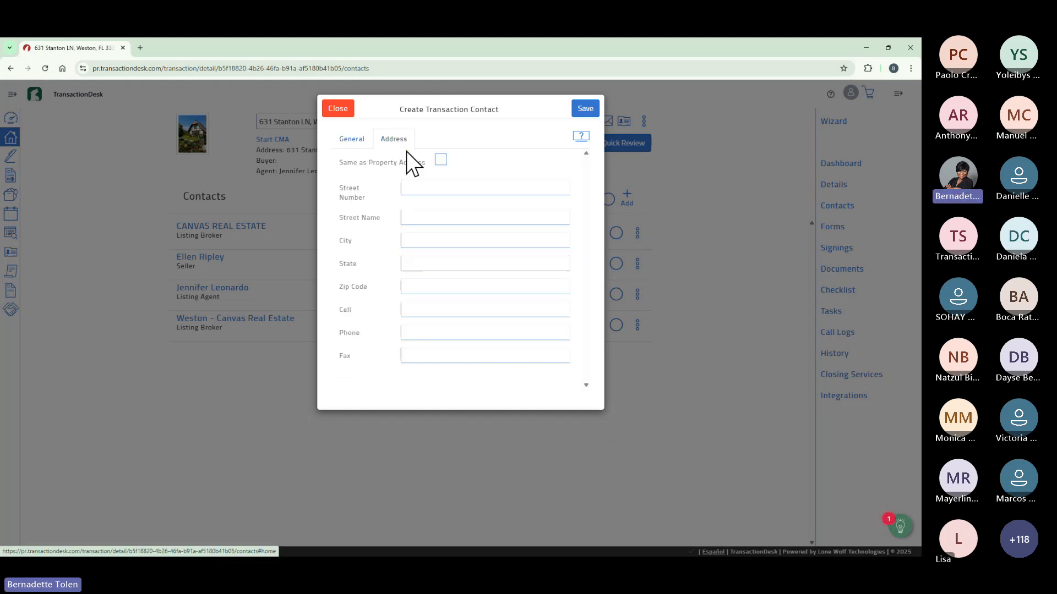
click(440, 160)
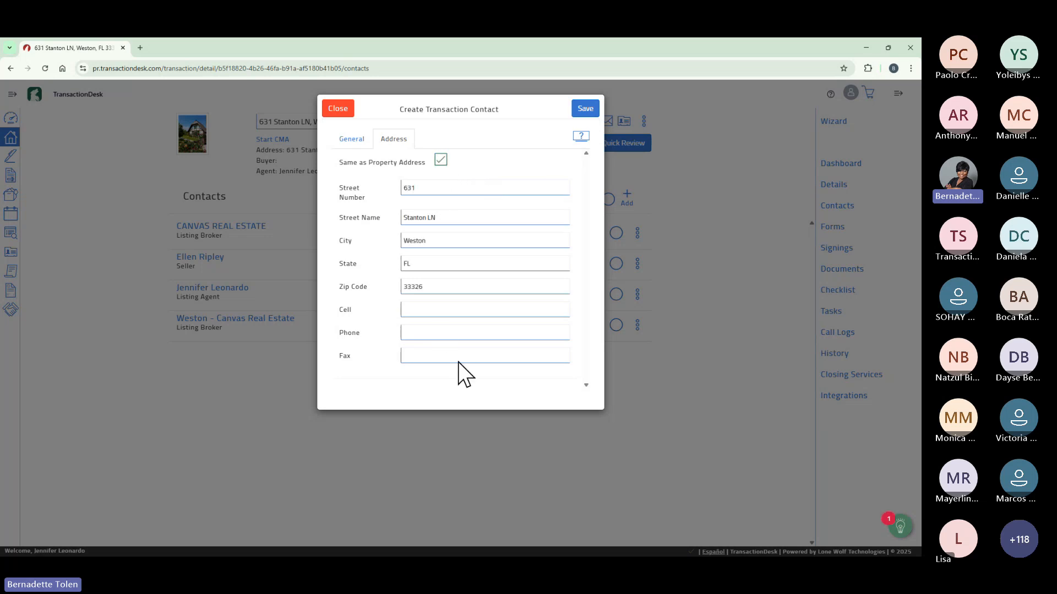
click(585, 109)
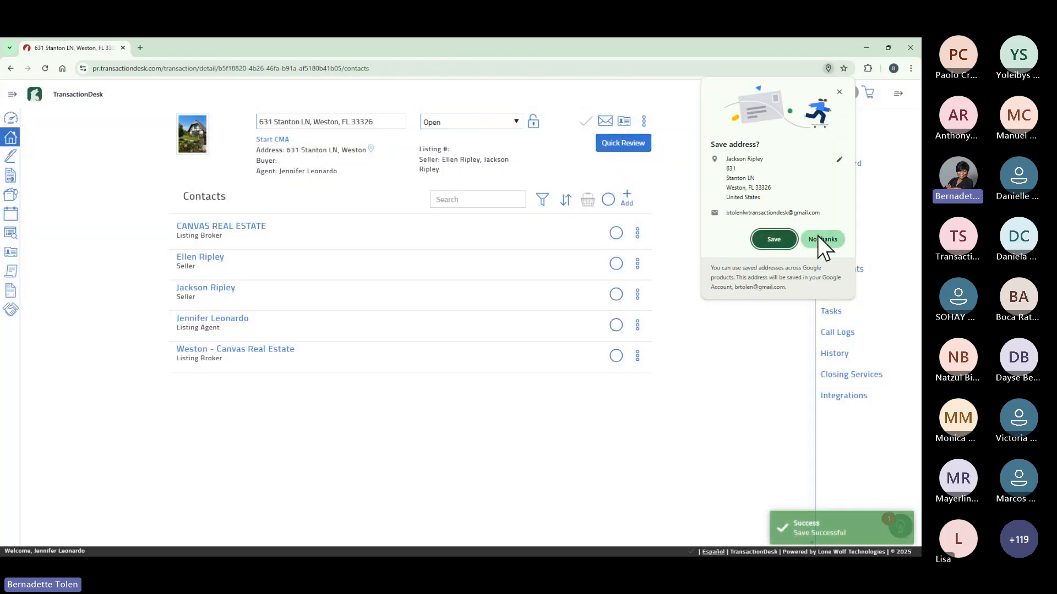
Decline Chrome's save-address prompt, then mark, review and unmark the first seller contact.
click(818, 237)
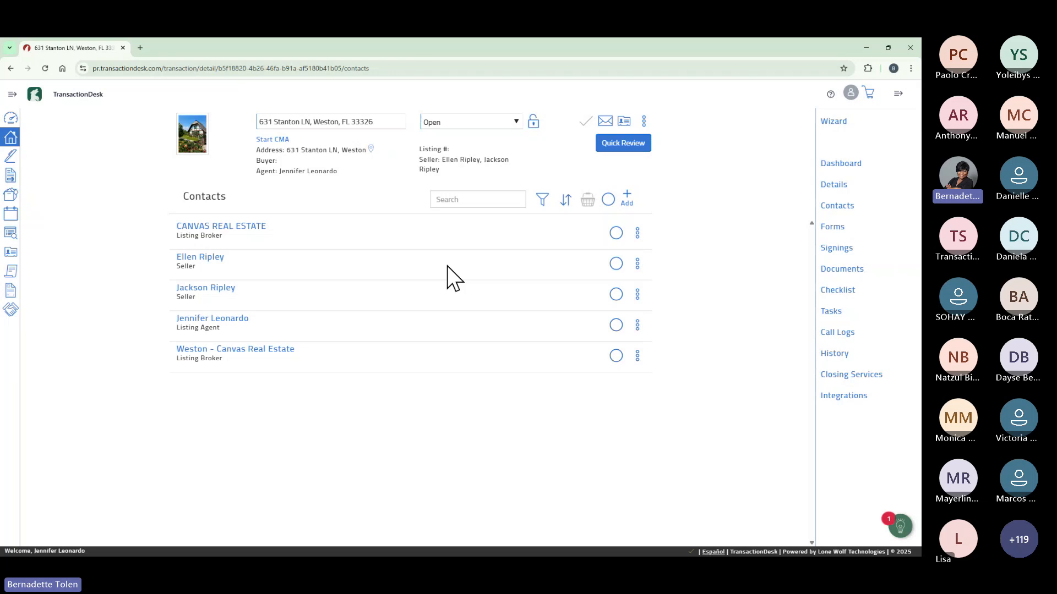
click(616, 264)
click(587, 201)
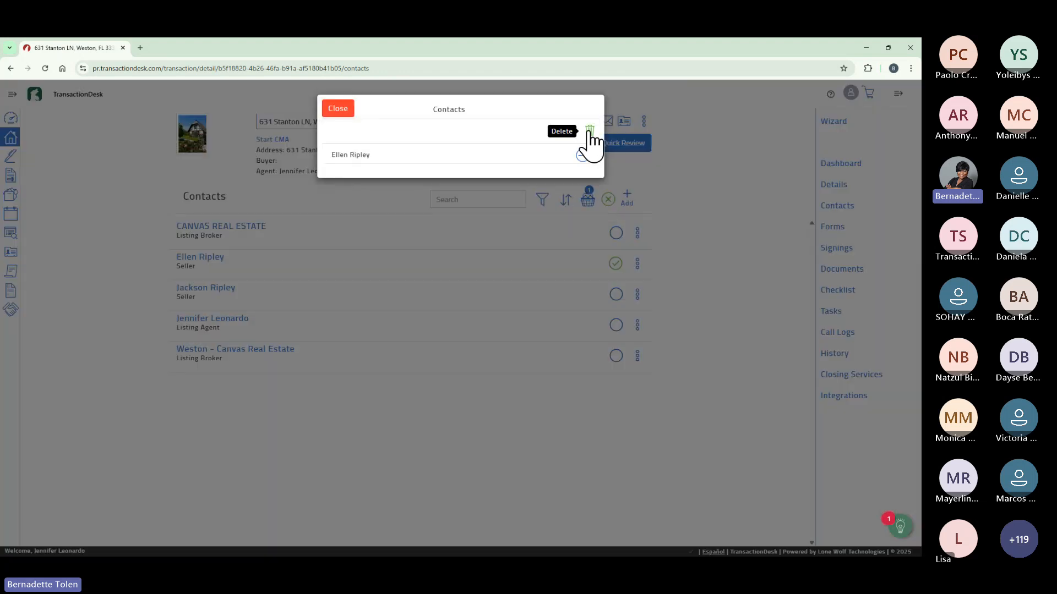
click(341, 111)
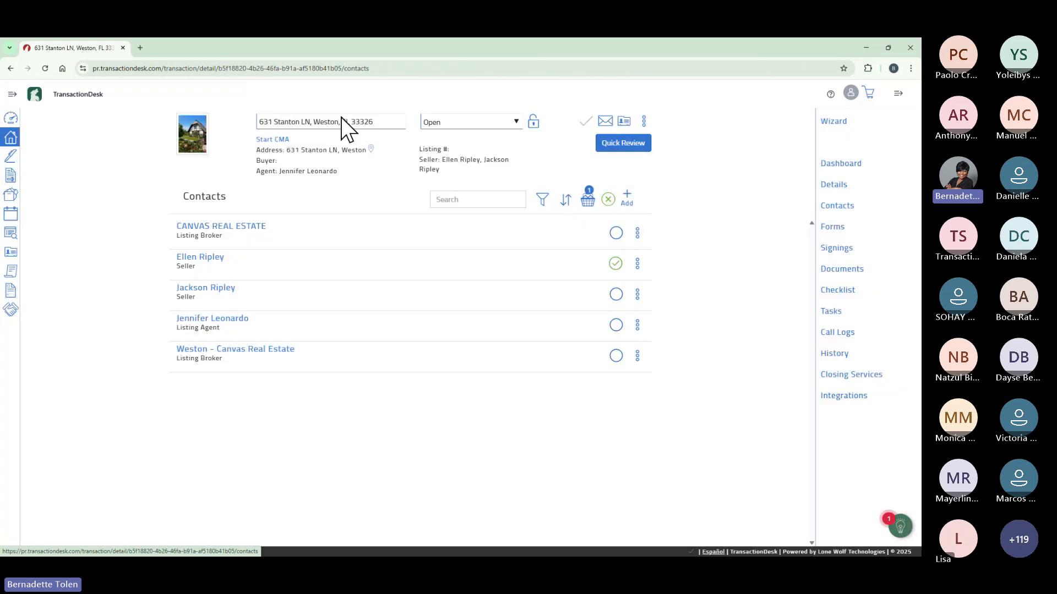
click(615, 264)
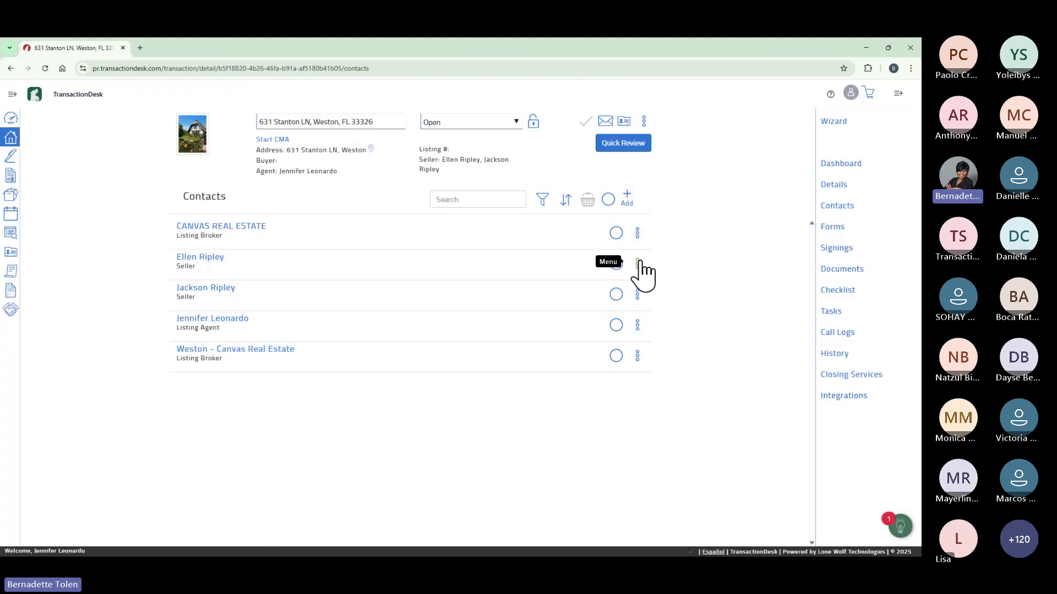
click(638, 264)
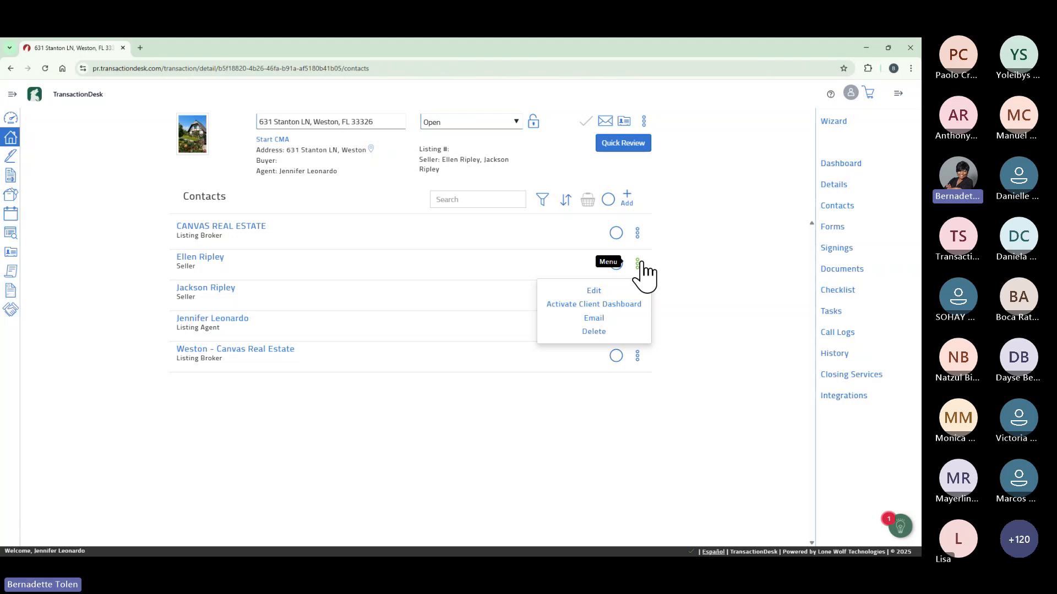
click(613, 304)
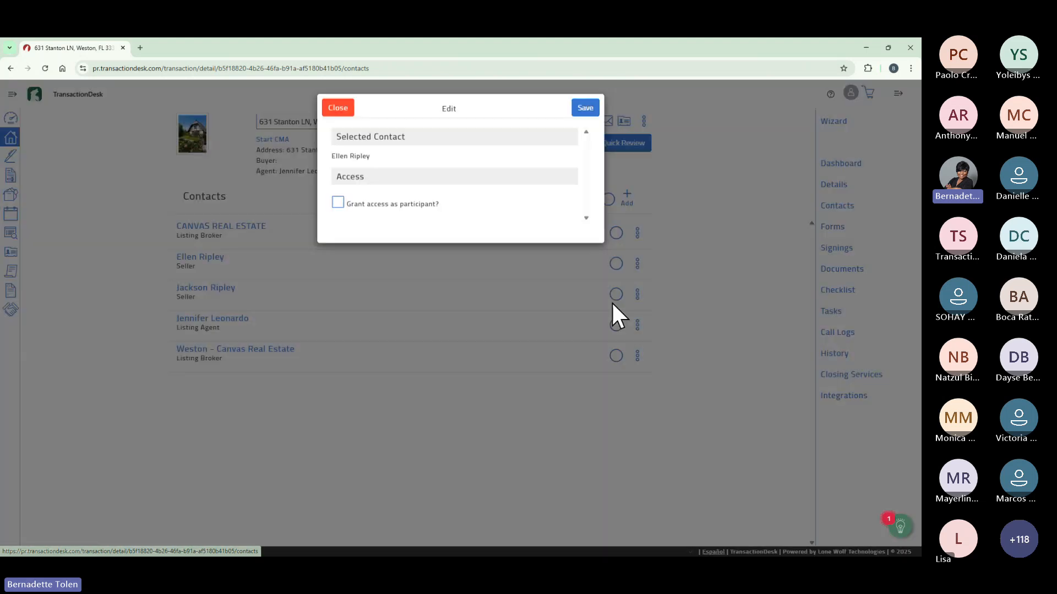
click(338, 203)
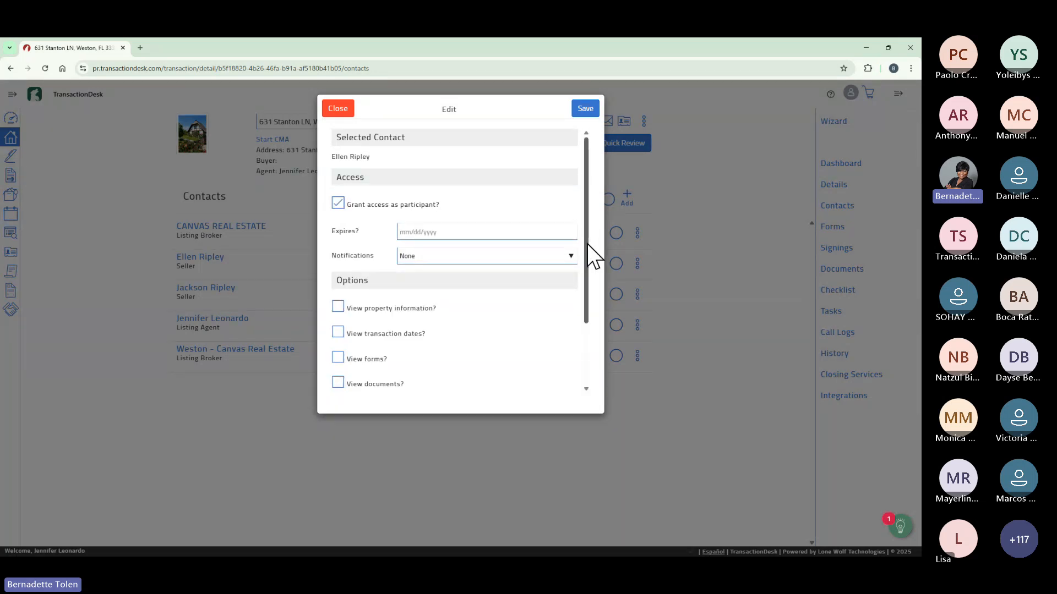
drag(586, 243, 593, 315)
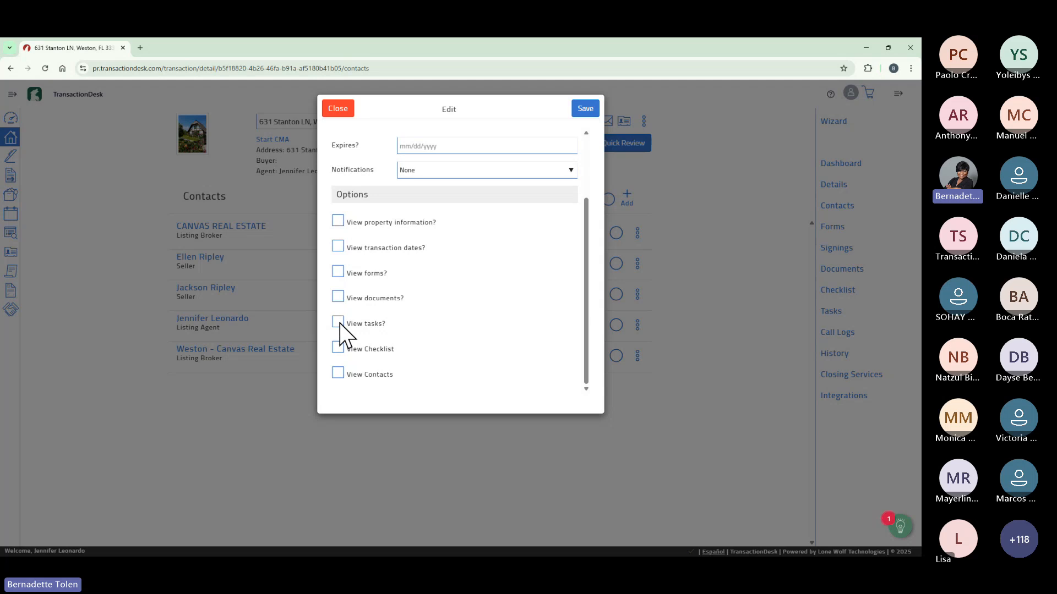
drag(585, 373, 583, 278)
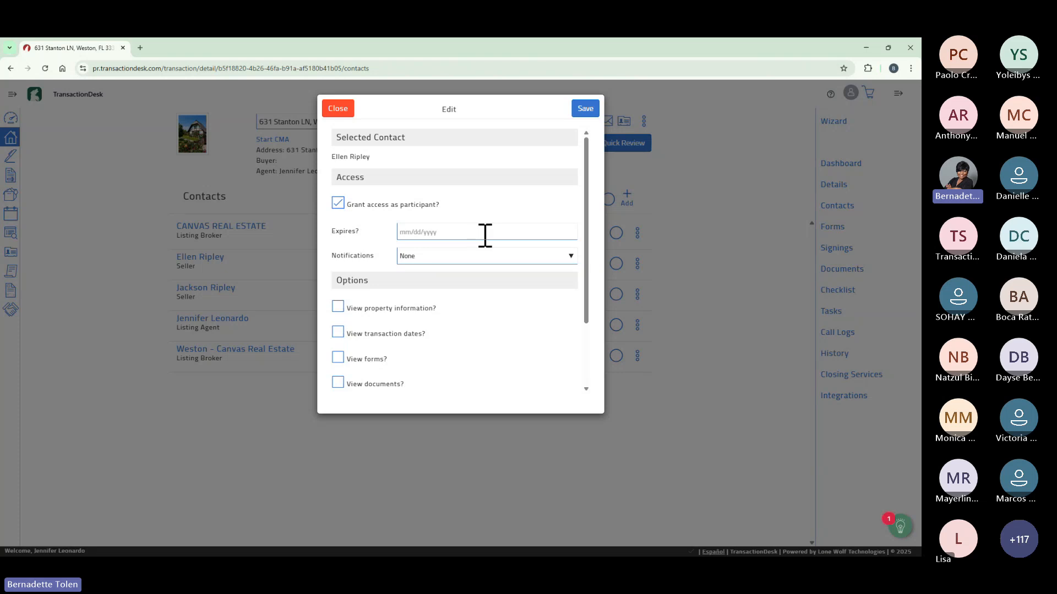
click(343, 110)
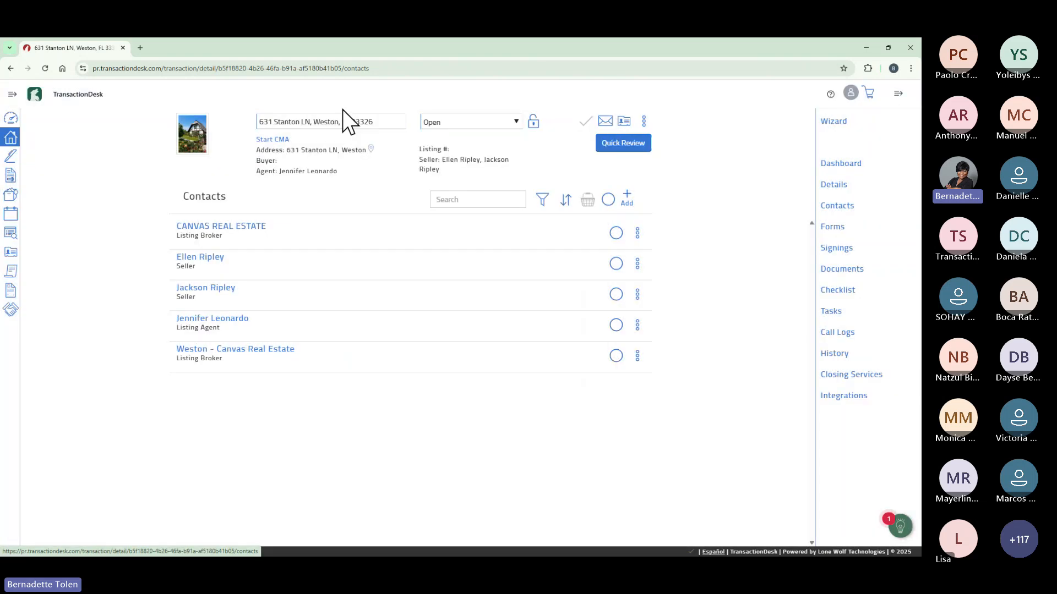
click(636, 262)
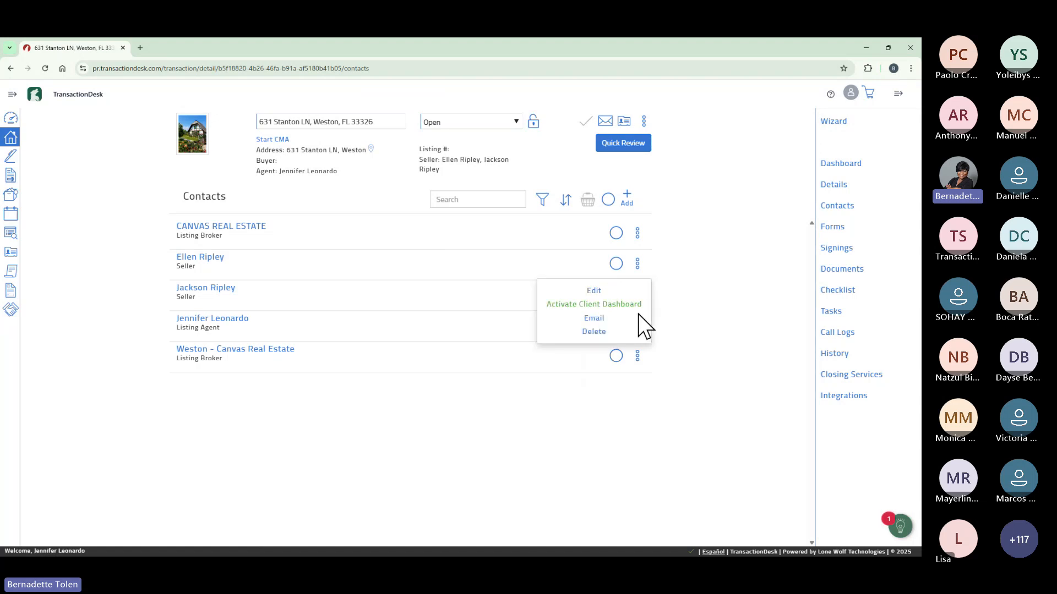
click(703, 276)
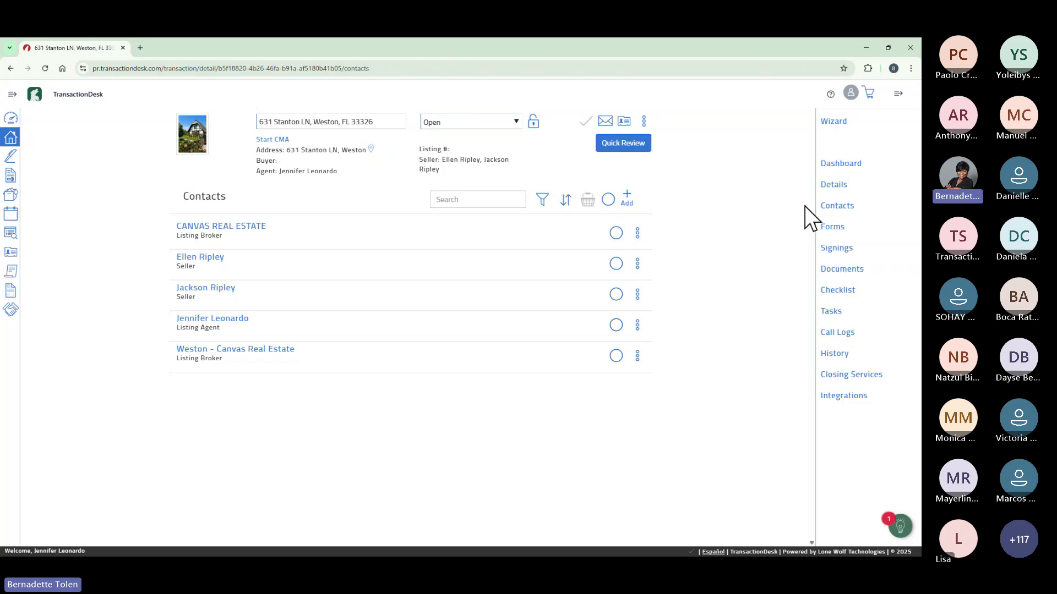
Show the transaction's forms, mark the Listing Agreement form, and review then close the basket.
click(833, 228)
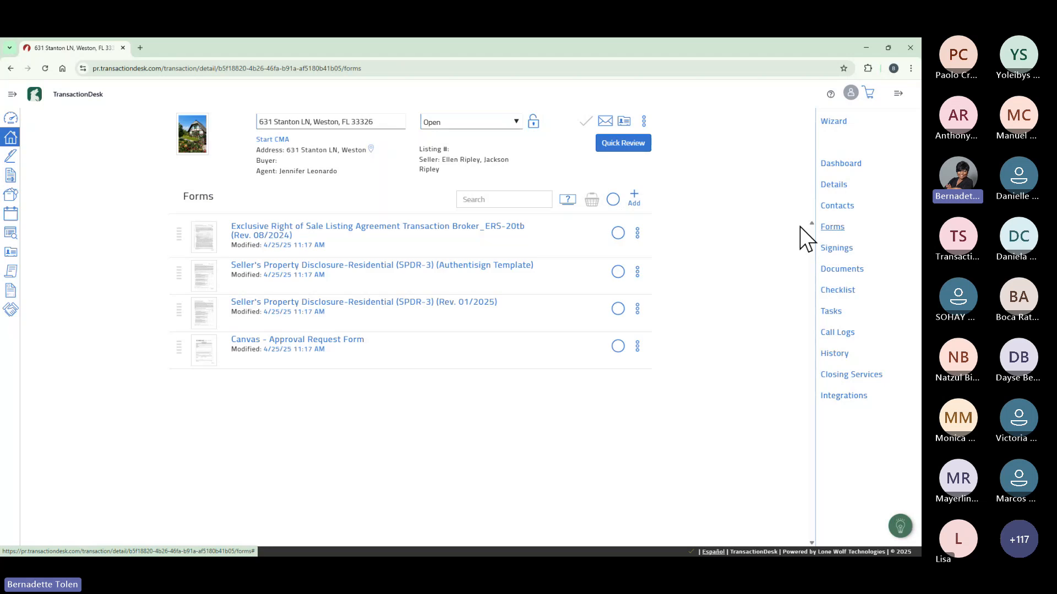
click(617, 233)
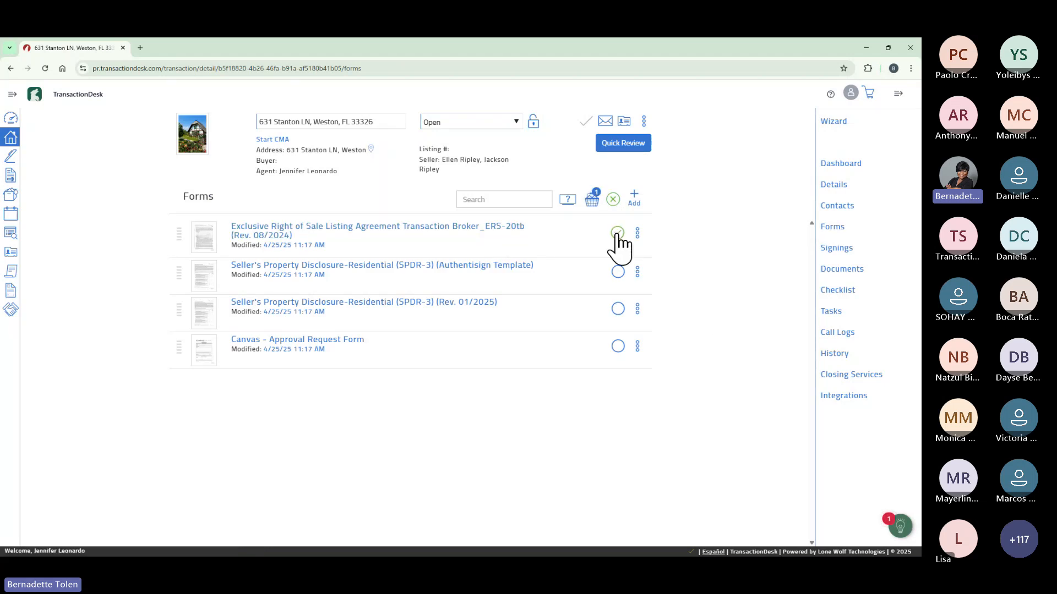
click(593, 201)
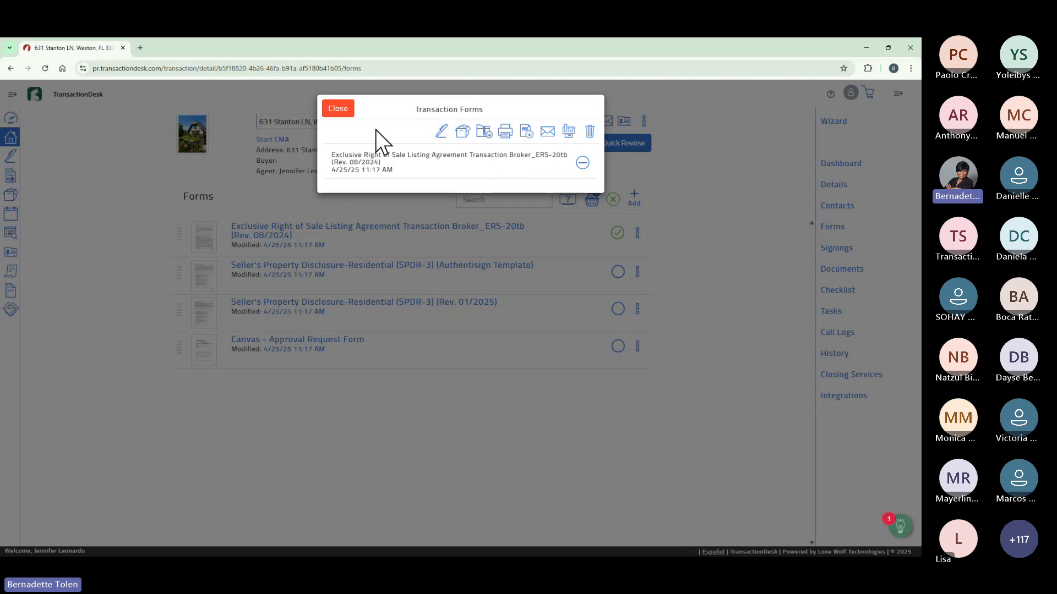
click(339, 112)
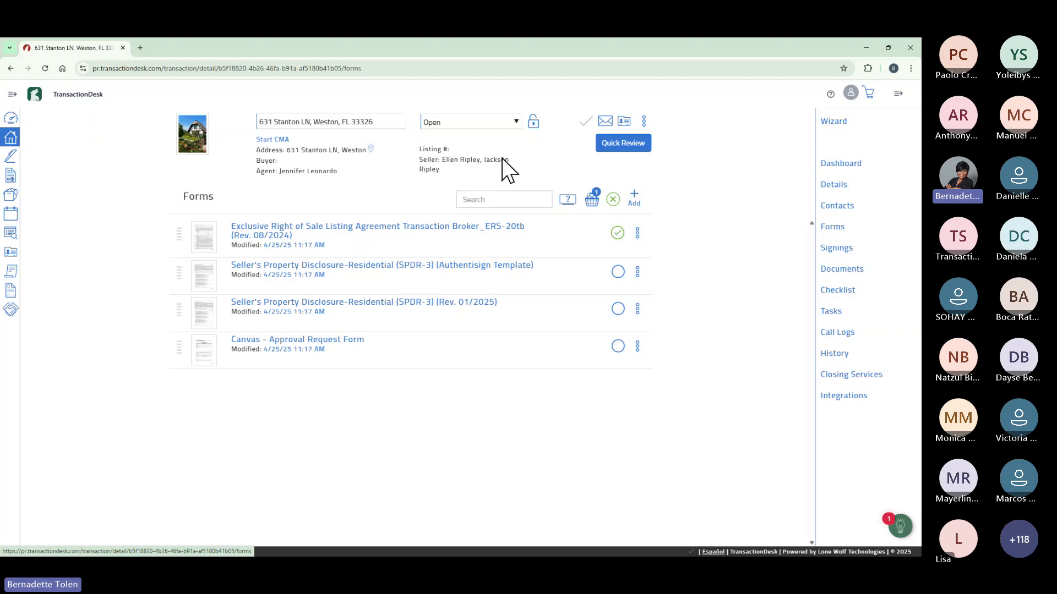
Unmark the Listing Agreement form, check its actions menu, and go to the Documents page.
click(617, 234)
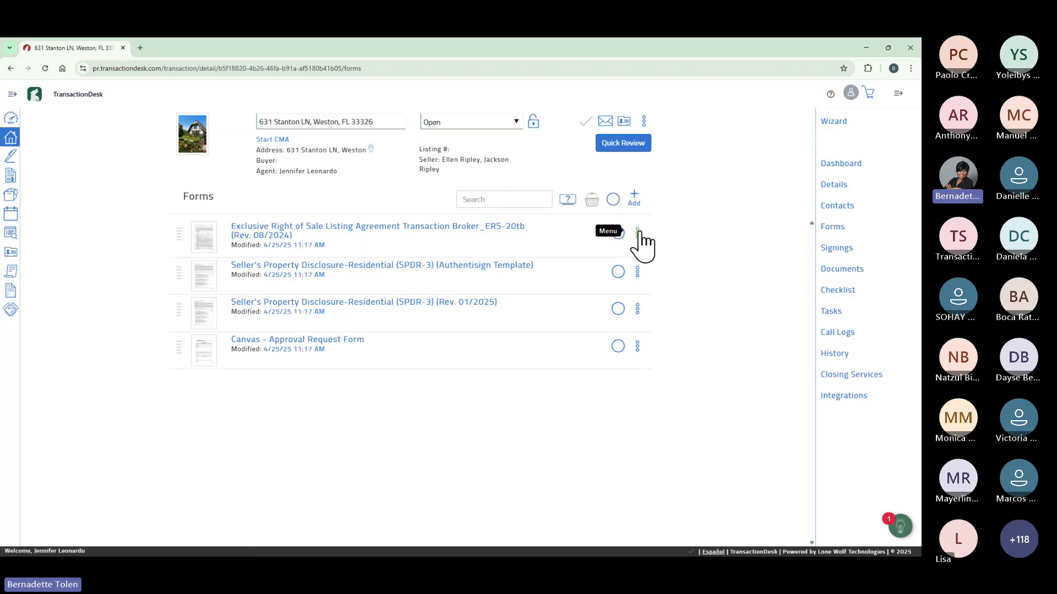
click(638, 233)
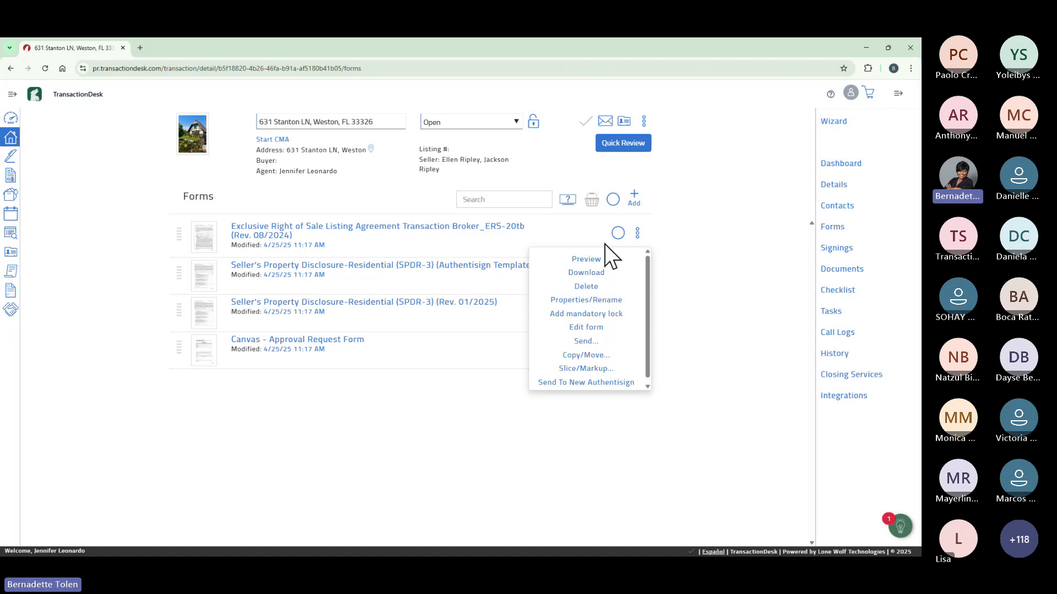
click(735, 222)
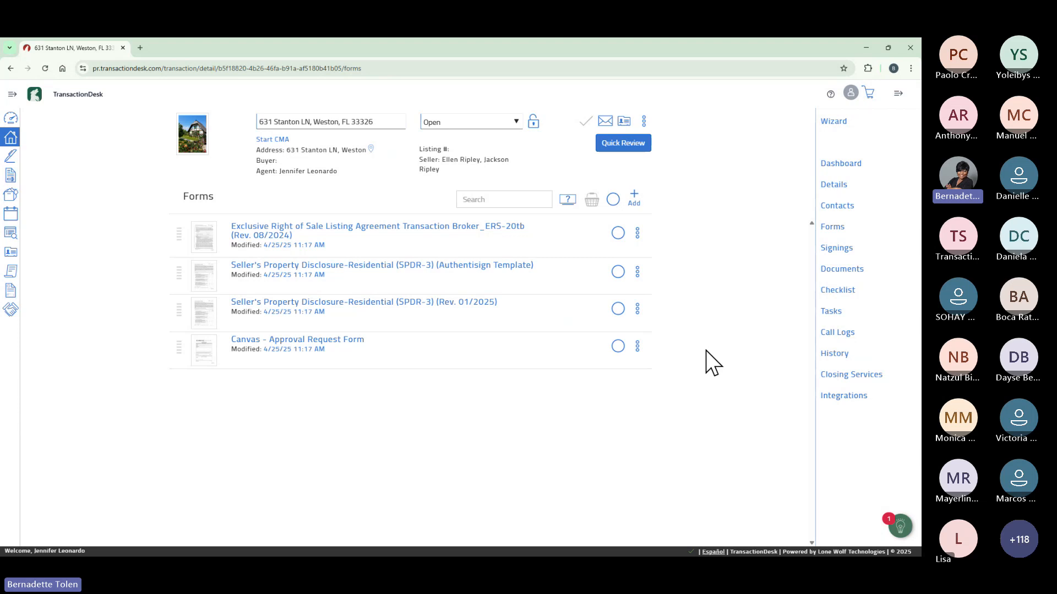
click(838, 269)
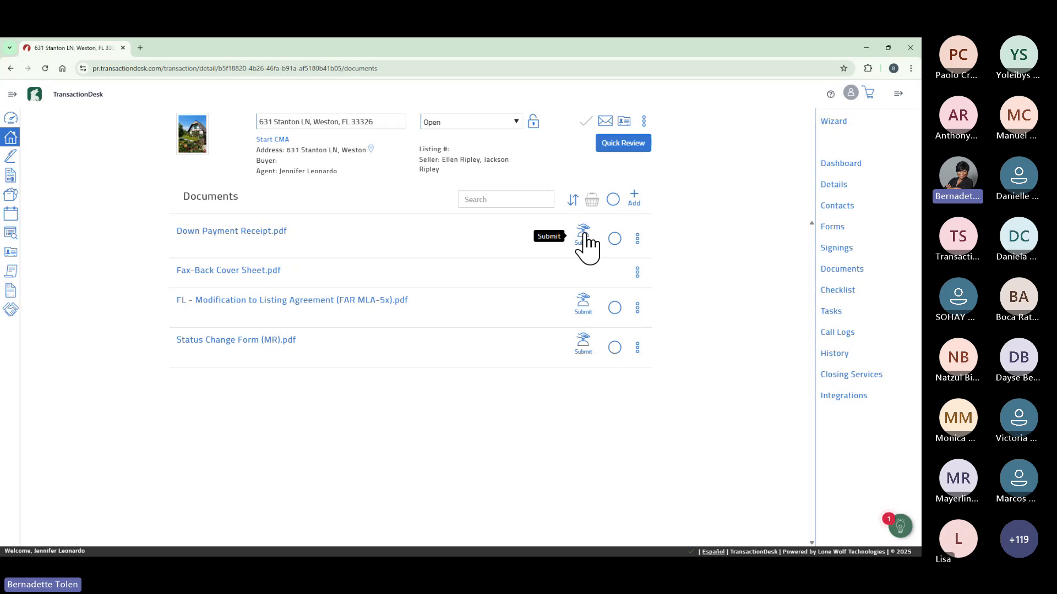
Assign the document to the Listing Agreement (signed) checklist item and submit it.
click(584, 235)
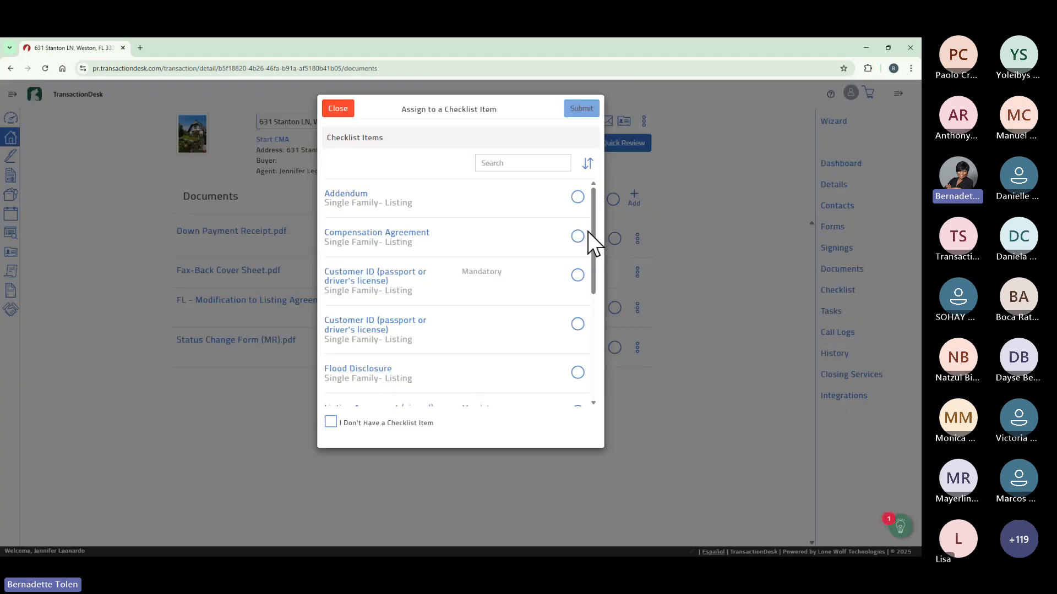
drag(593, 219, 596, 296)
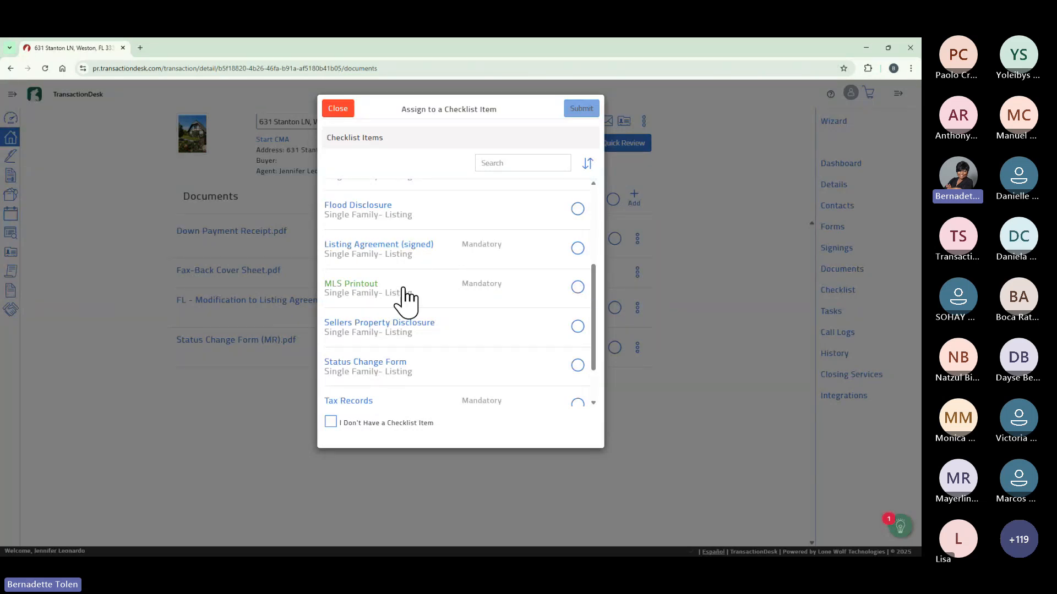
drag(593, 285, 599, 194)
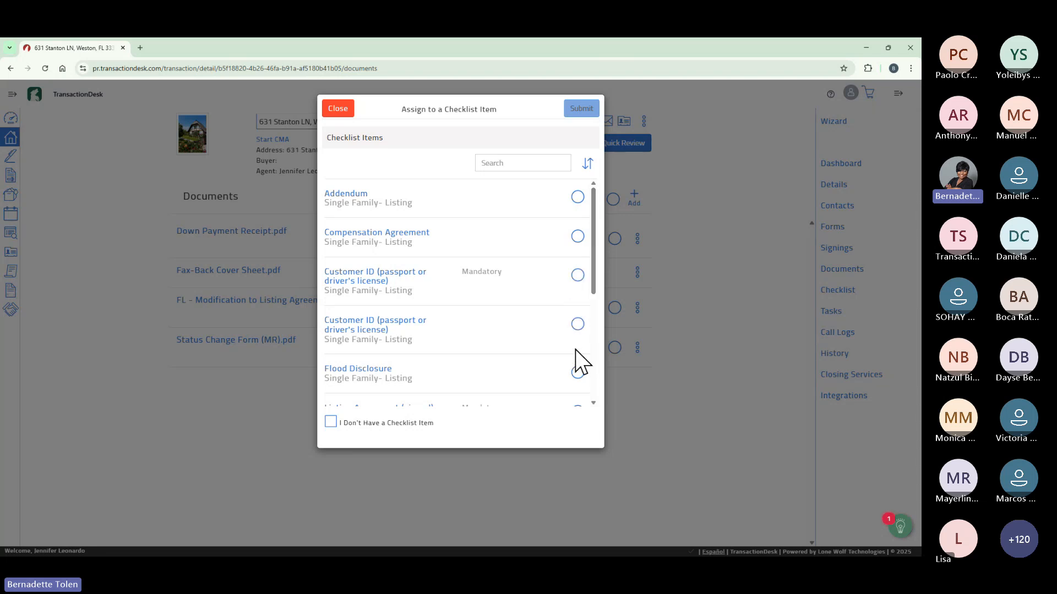
drag(592, 269, 592, 308)
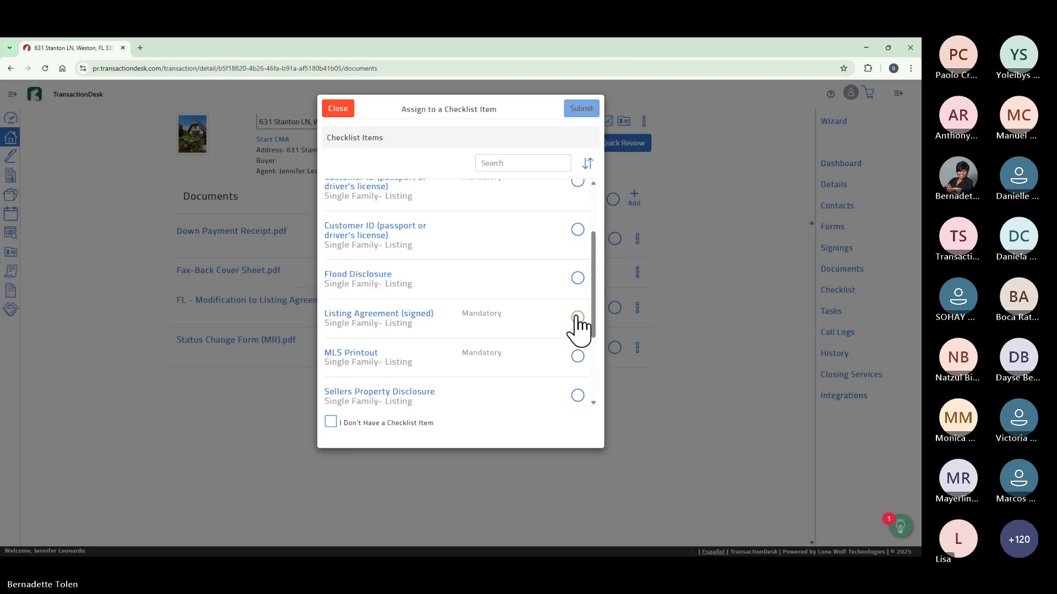
click(577, 319)
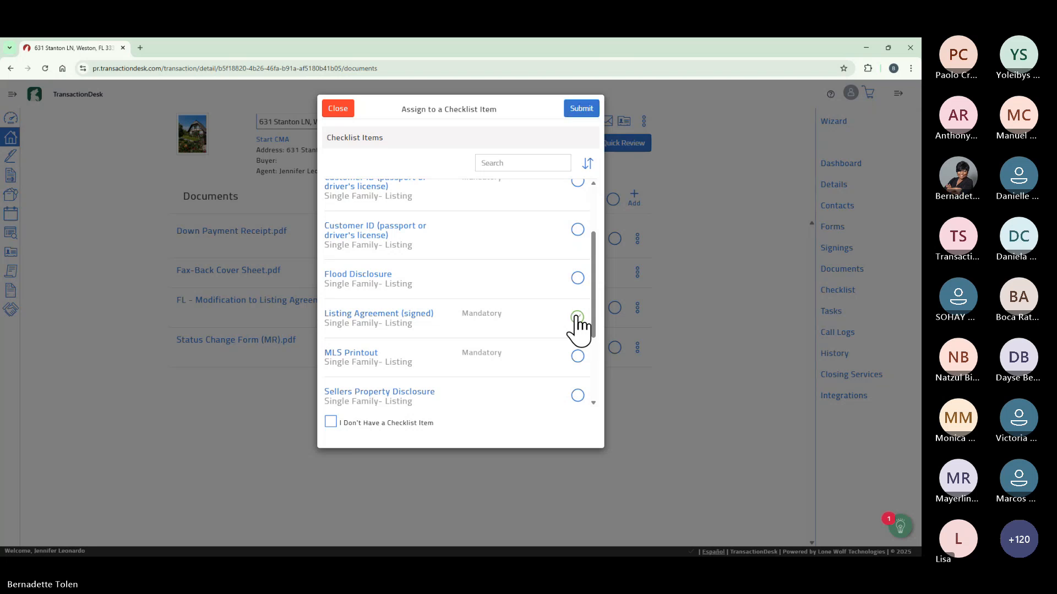
click(581, 109)
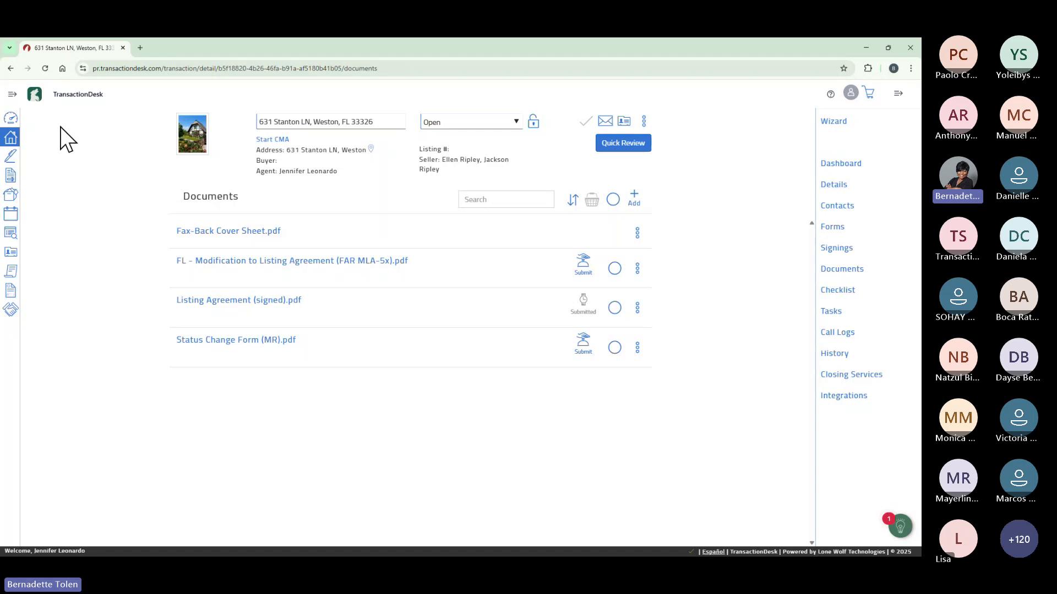
In Broker View, add a Waiting For Review panel, relock the dashboard, and open Document Review.
click(13, 118)
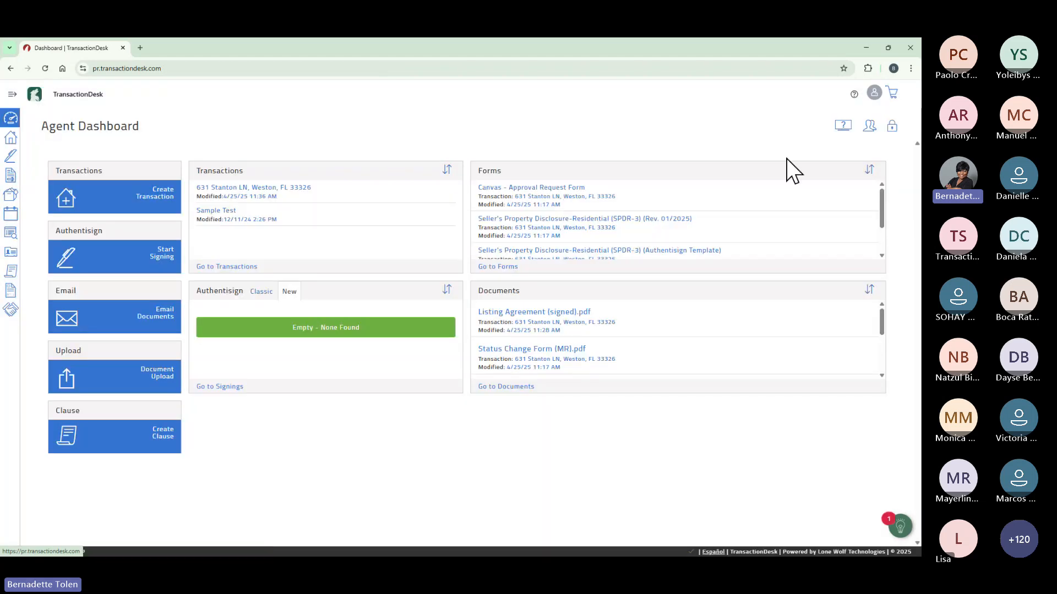
click(870, 126)
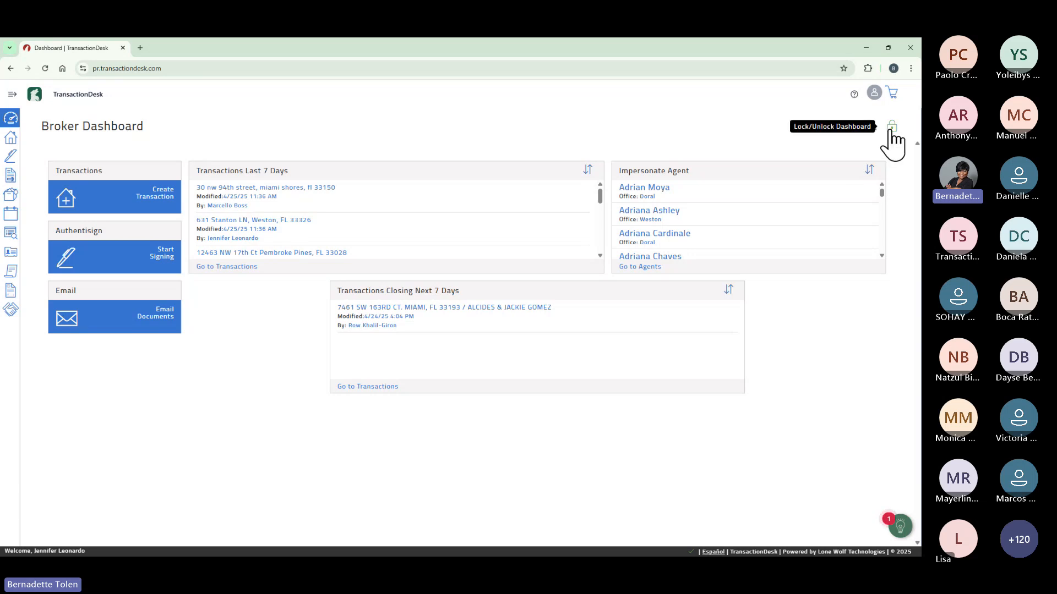
click(892, 129)
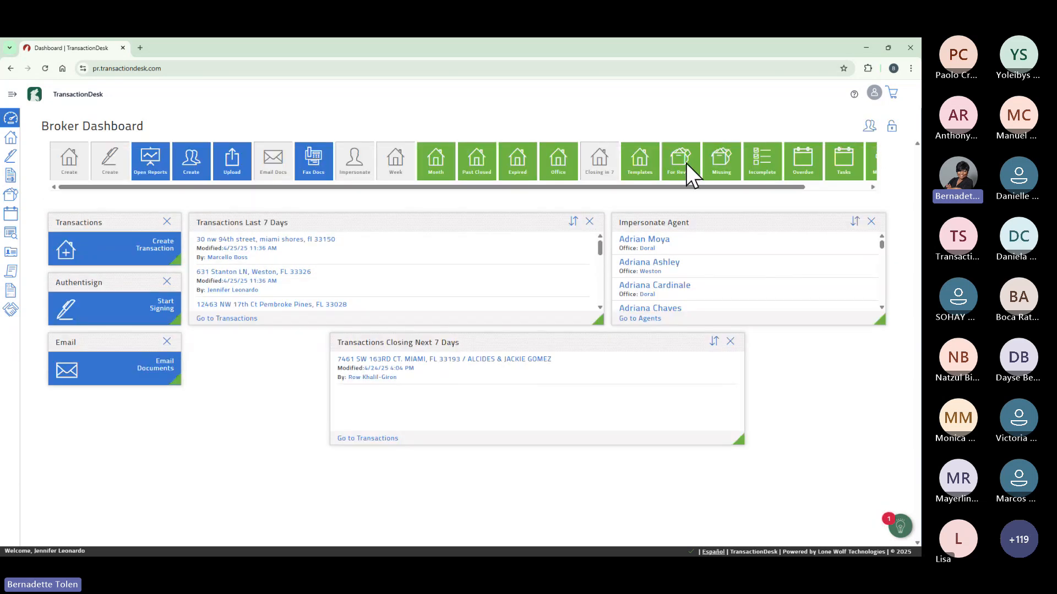
drag(682, 158, 766, 395)
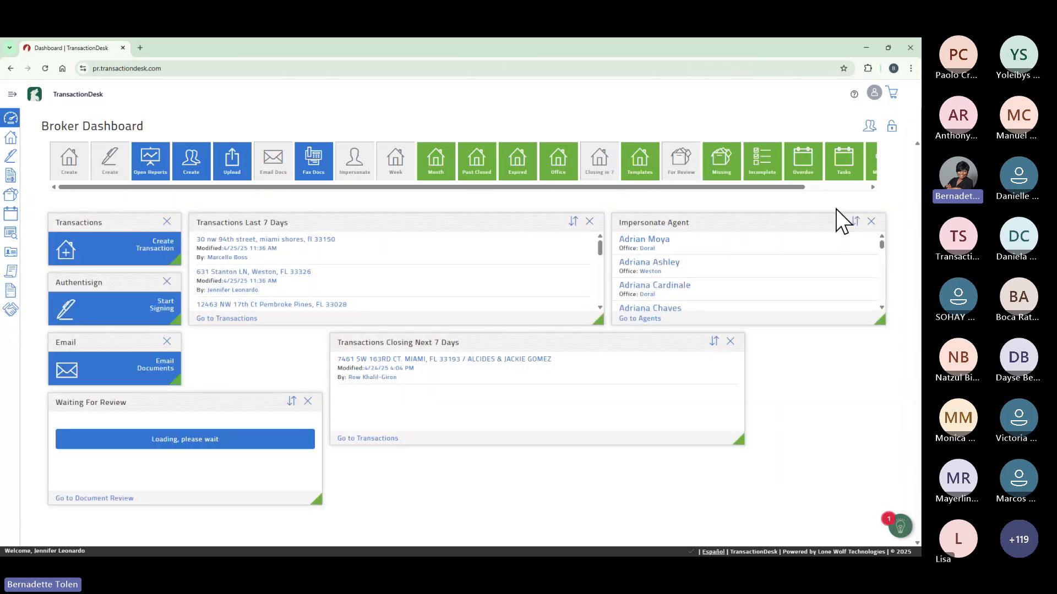
click(891, 130)
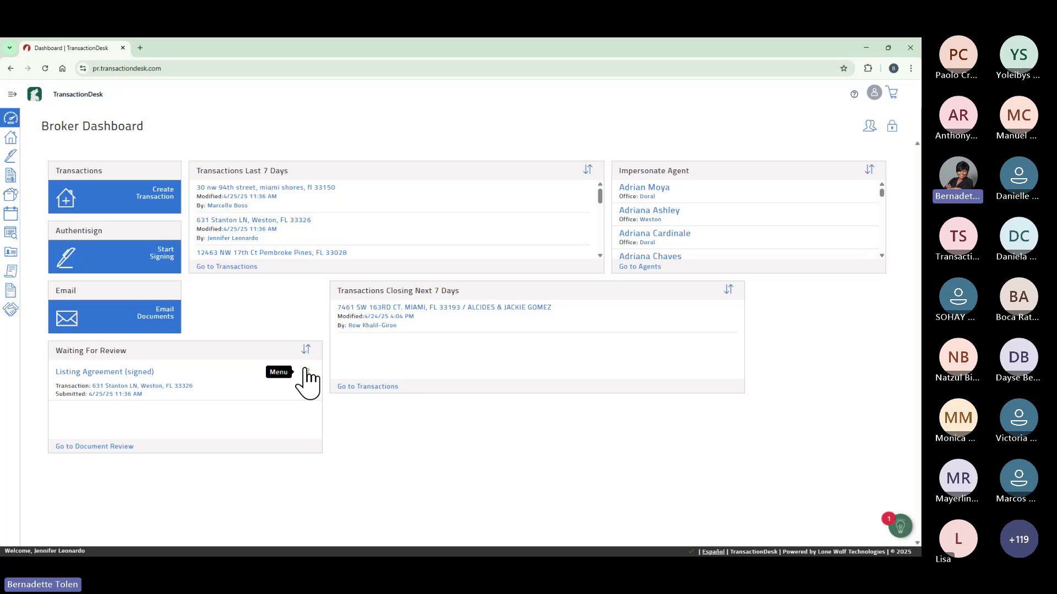
click(113, 447)
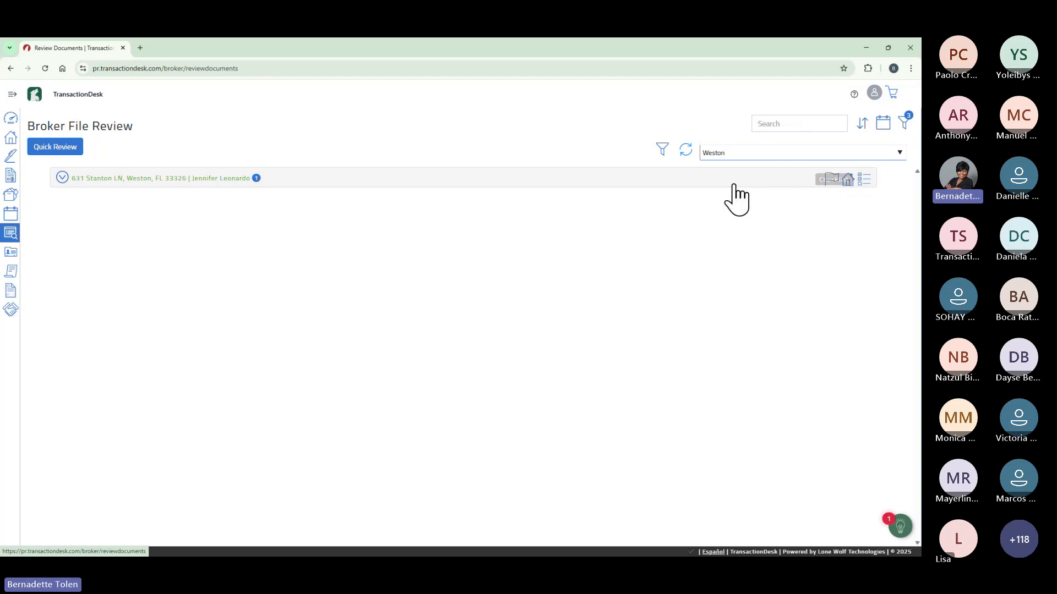
click(233, 178)
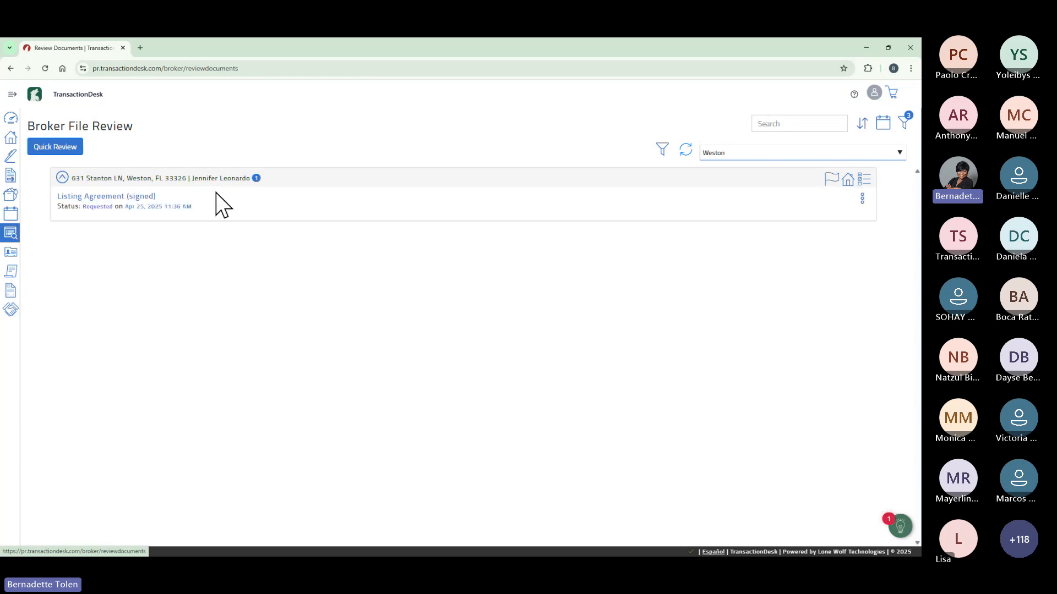
click(862, 198)
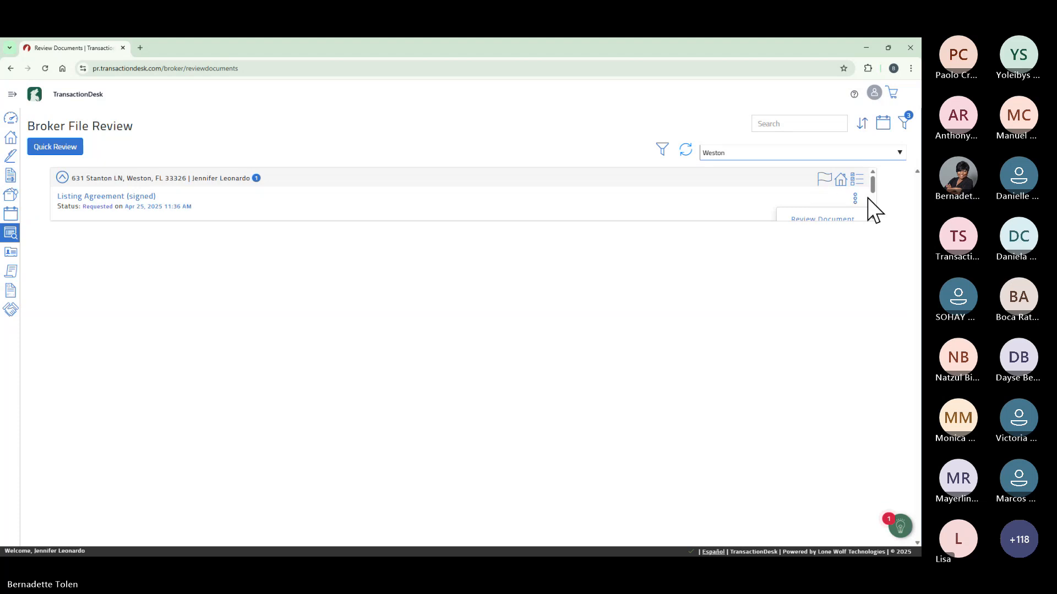
scroll(866, 216, down, 2)
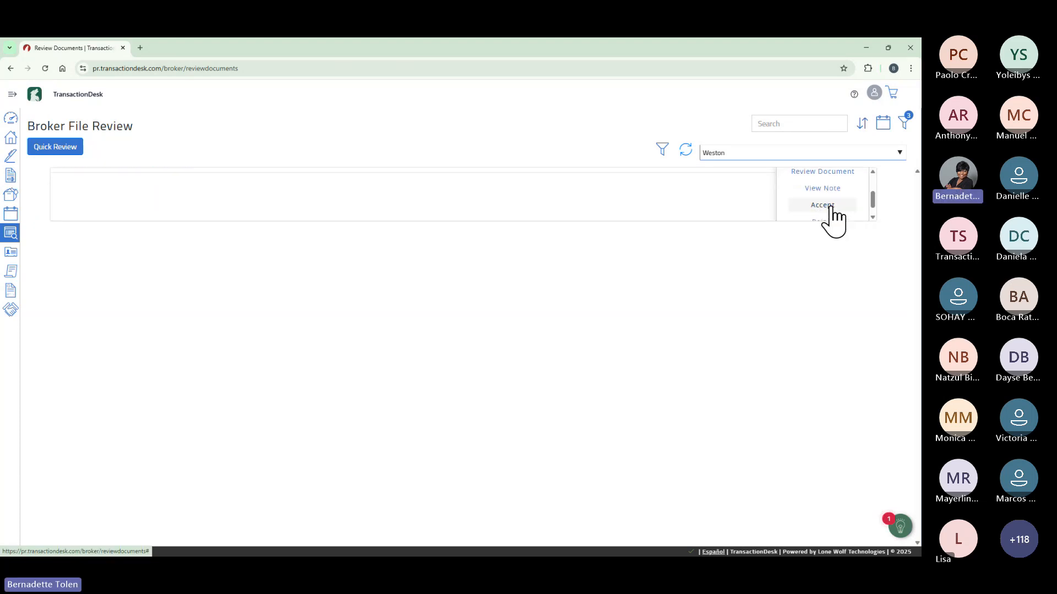
scroll(831, 215, down, 1)
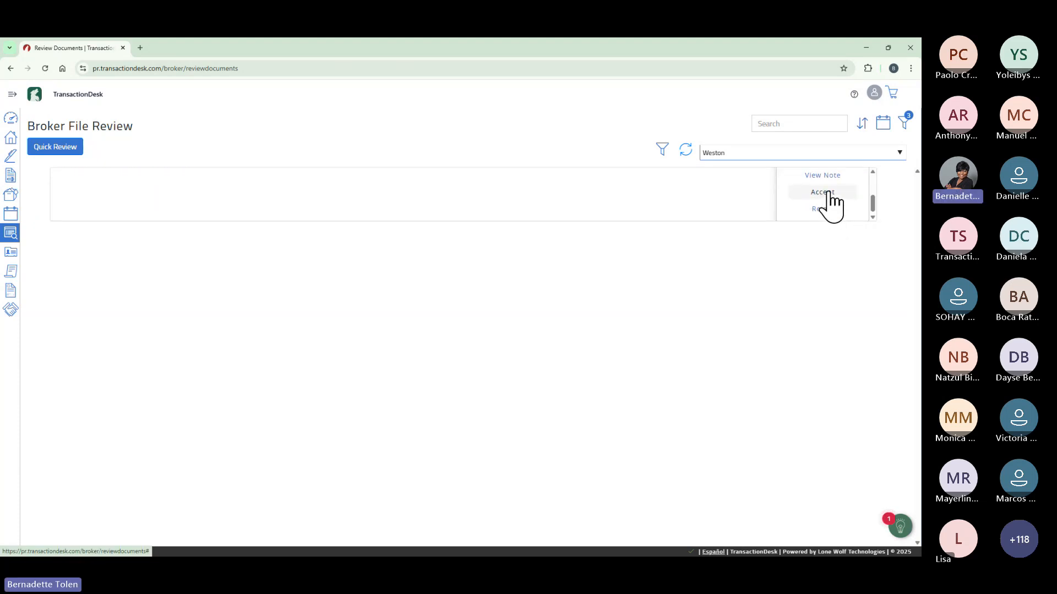
click(826, 193)
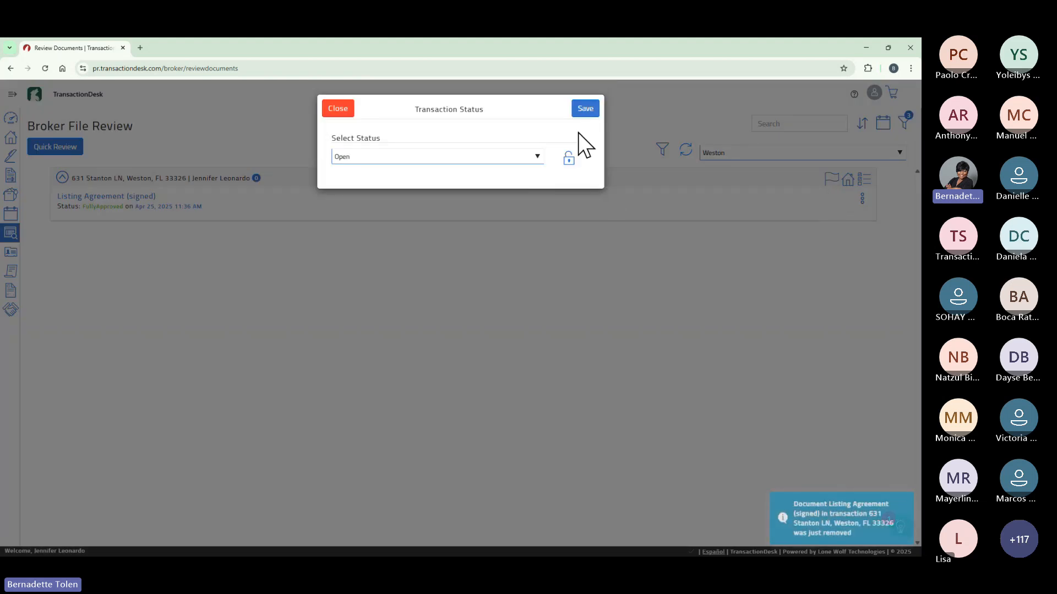
click(588, 106)
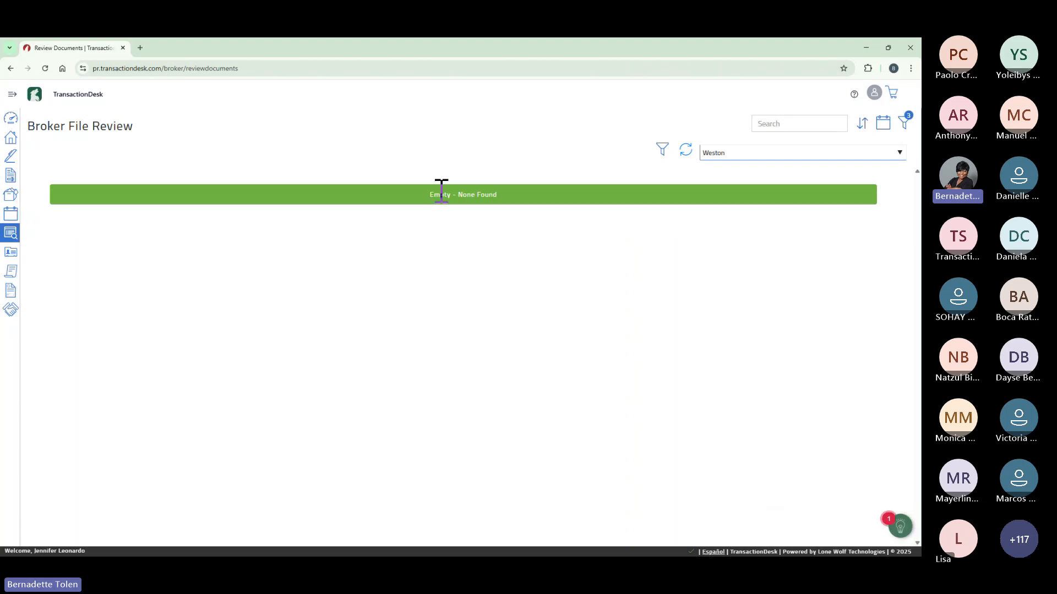
click(17, 123)
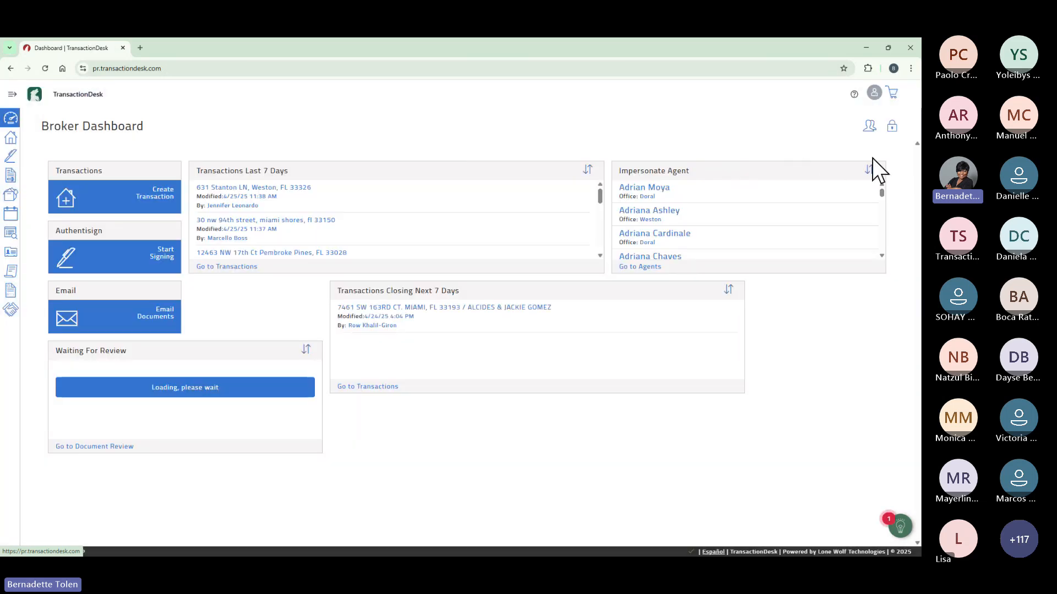
click(870, 126)
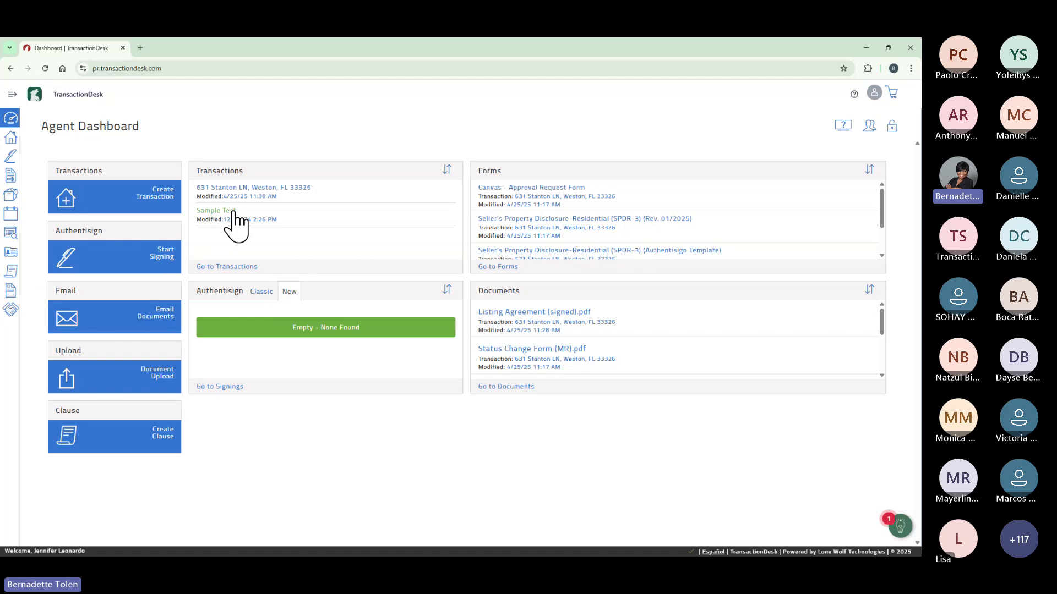
click(238, 196)
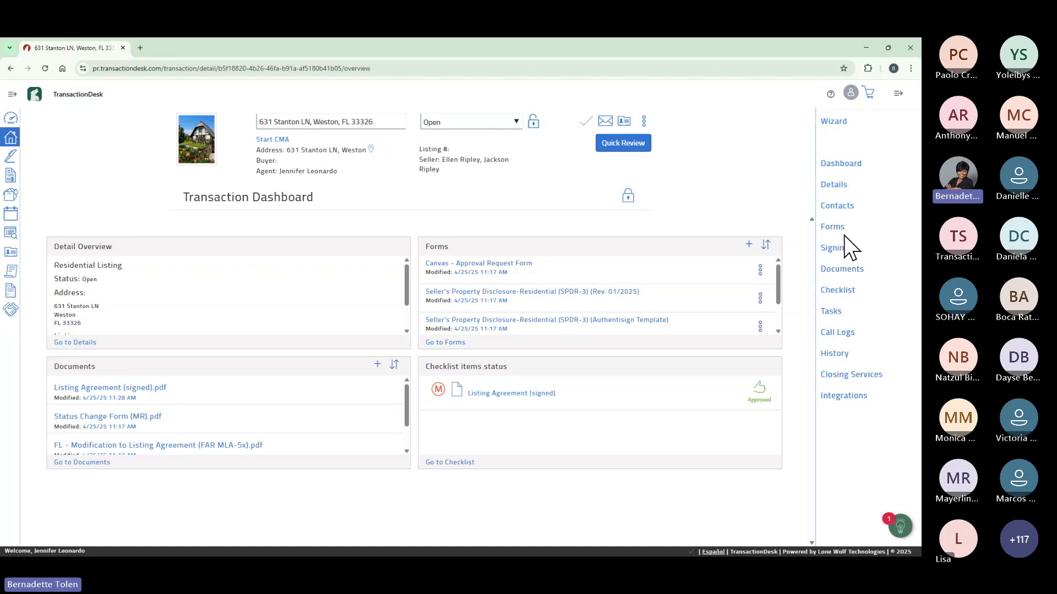
click(844, 269)
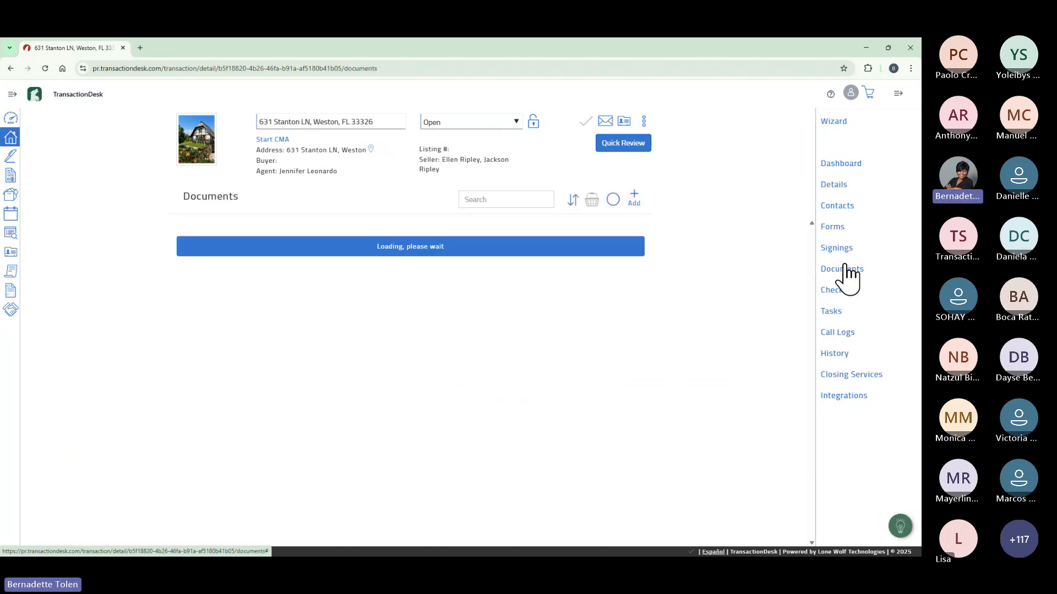
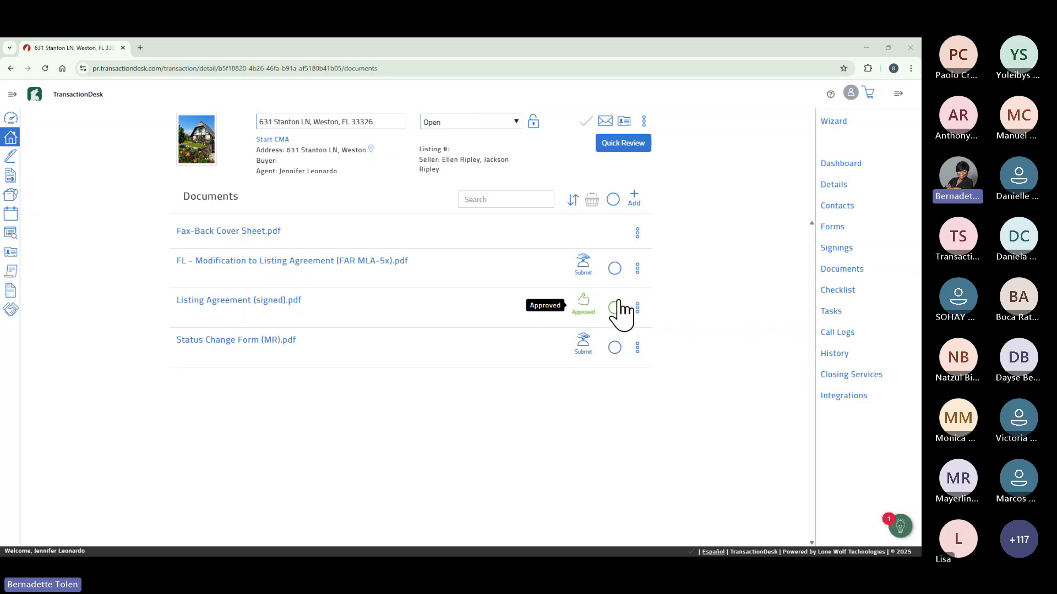
click(836, 291)
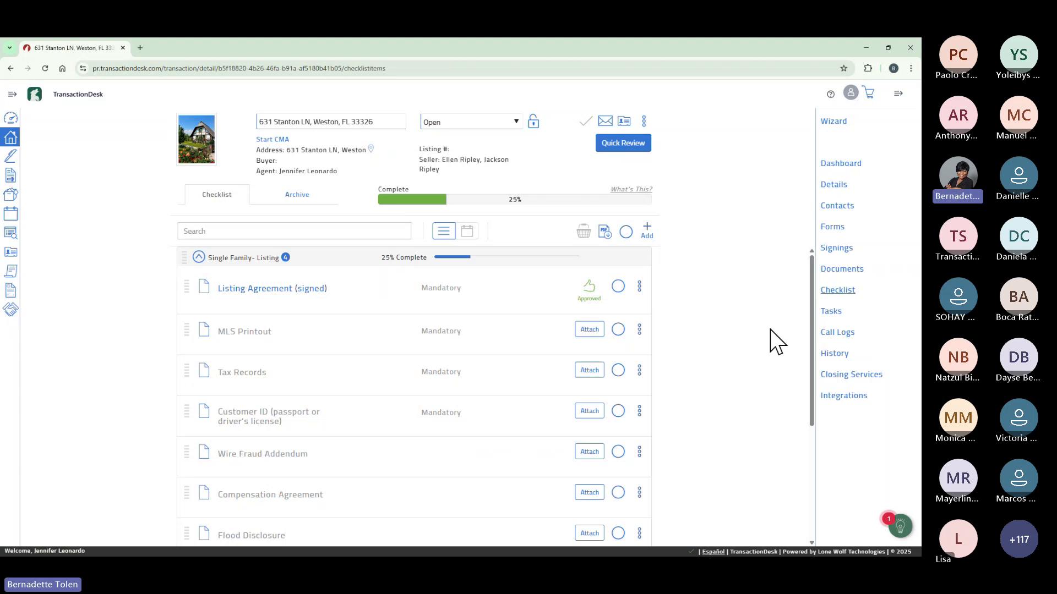
drag(811, 282, 377, 71)
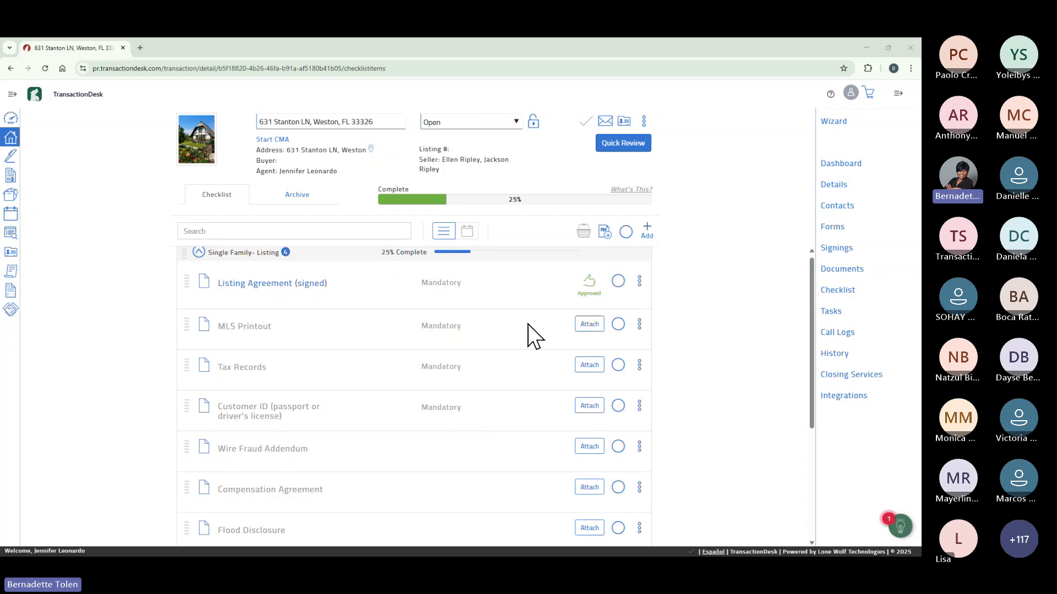
drag(811, 345, 814, 315)
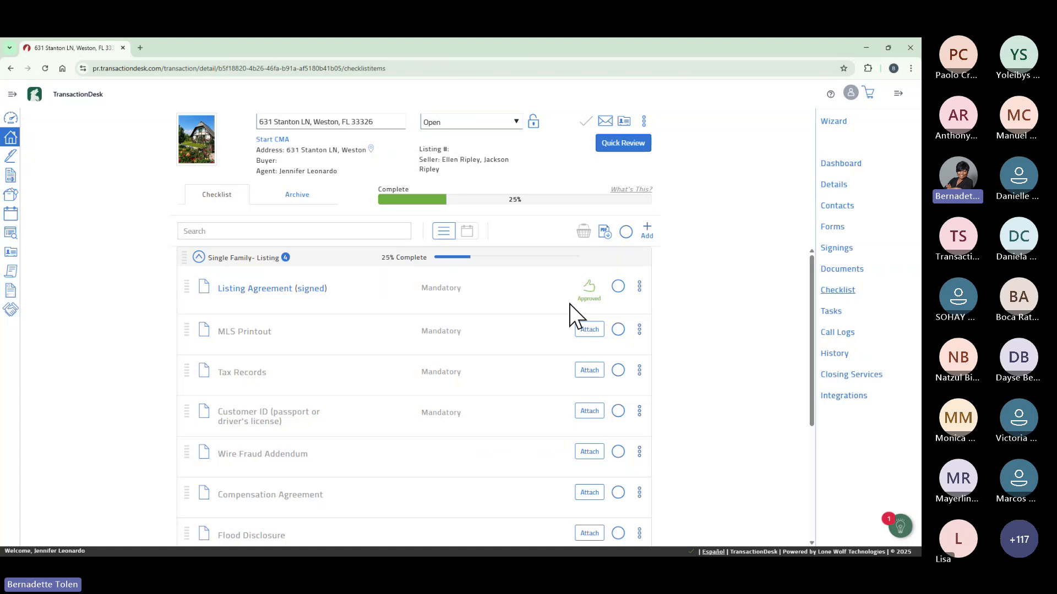
click(648, 230)
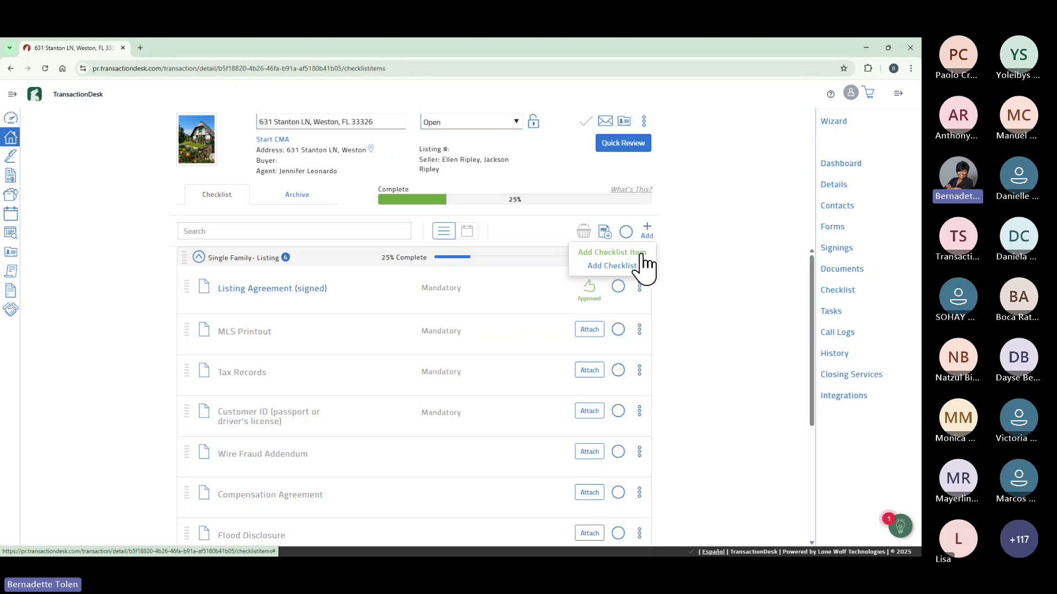
Start a new task item named 'Attach Lockbox', kept off every checklist, showing its task details.
click(640, 252)
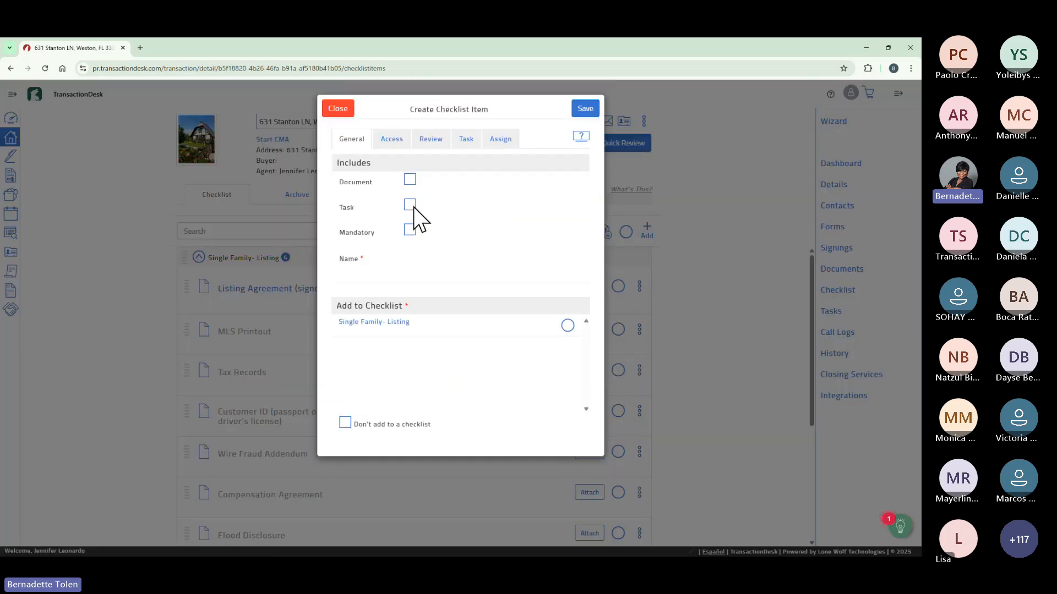
click(411, 209)
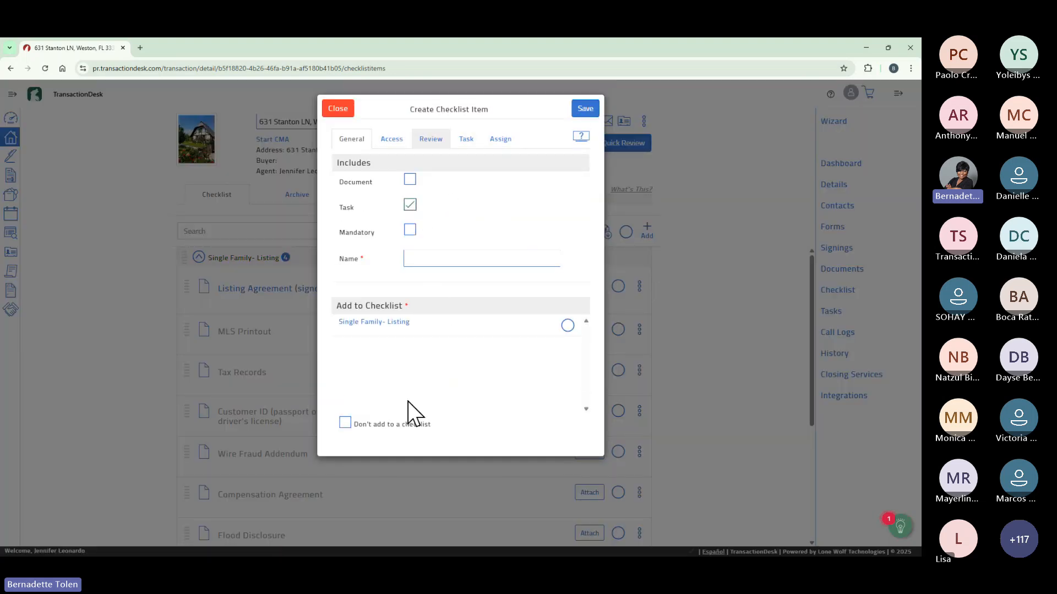
click(434, 257)
text(Attac)
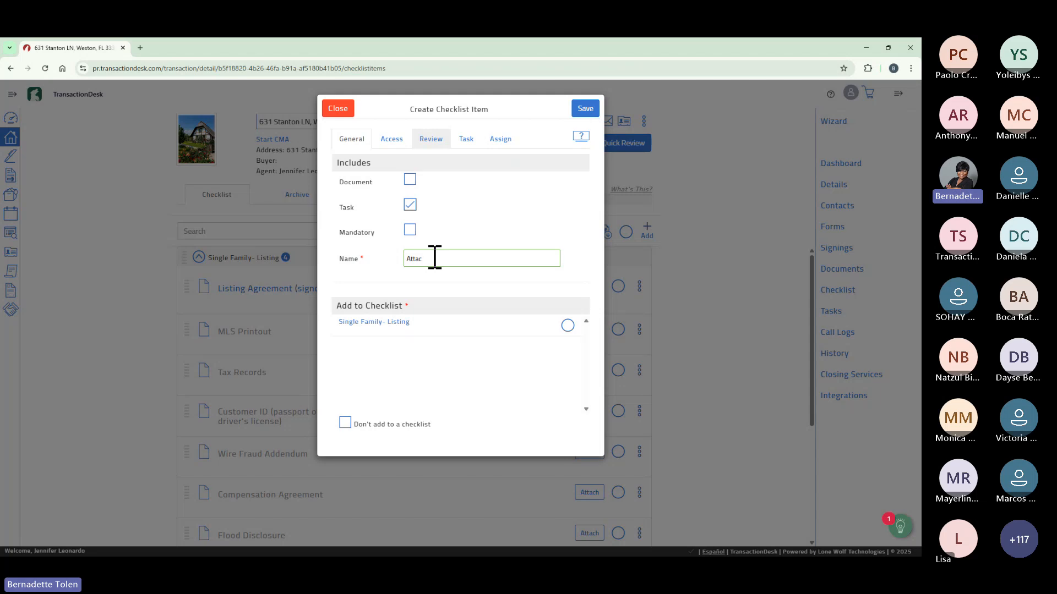
text(h Lockbox)
click(349, 423)
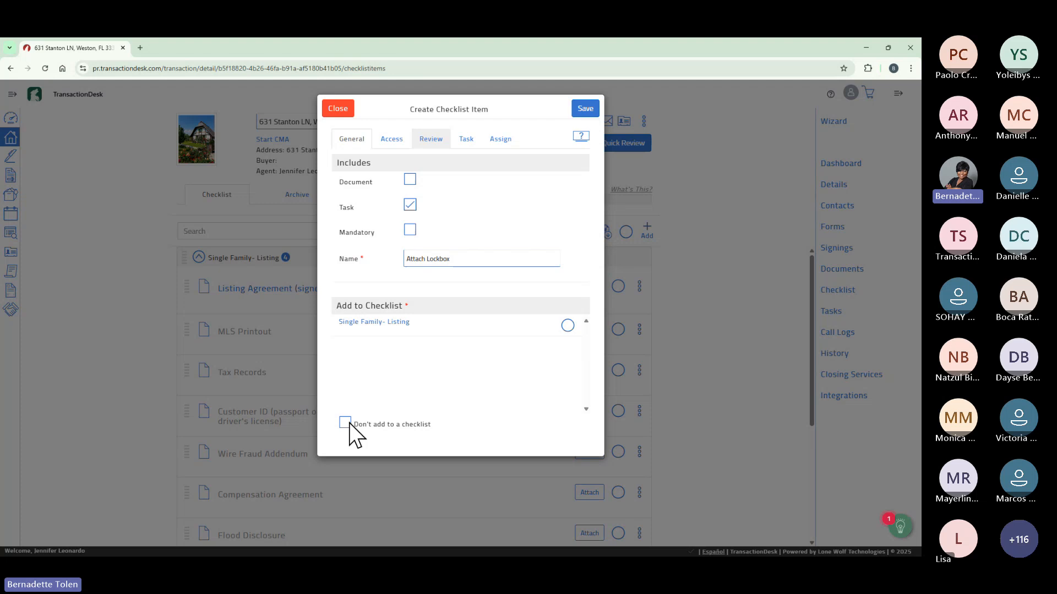
click(345, 423)
click(586, 110)
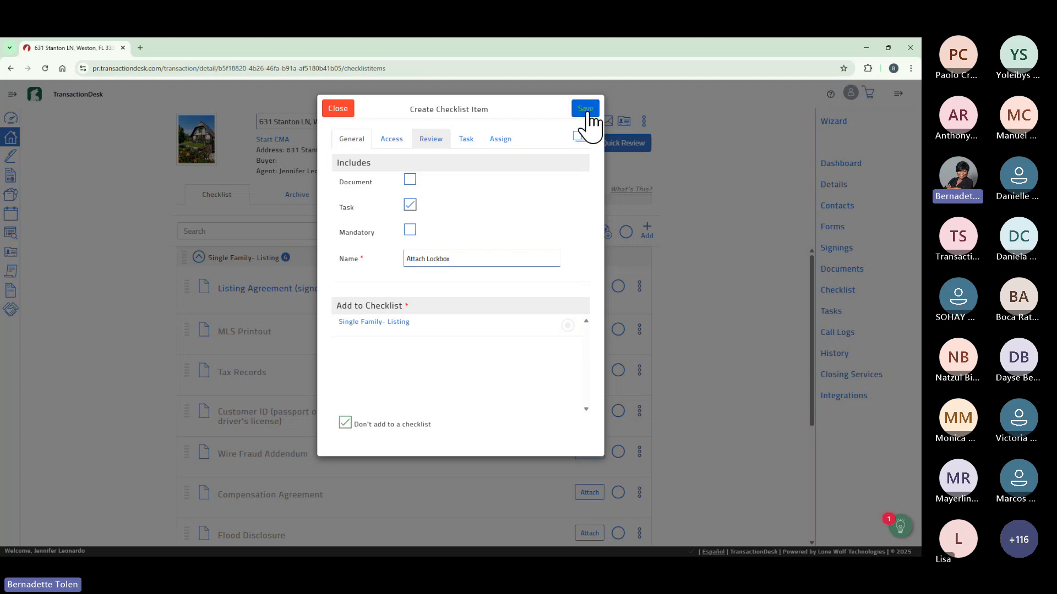
click(465, 140)
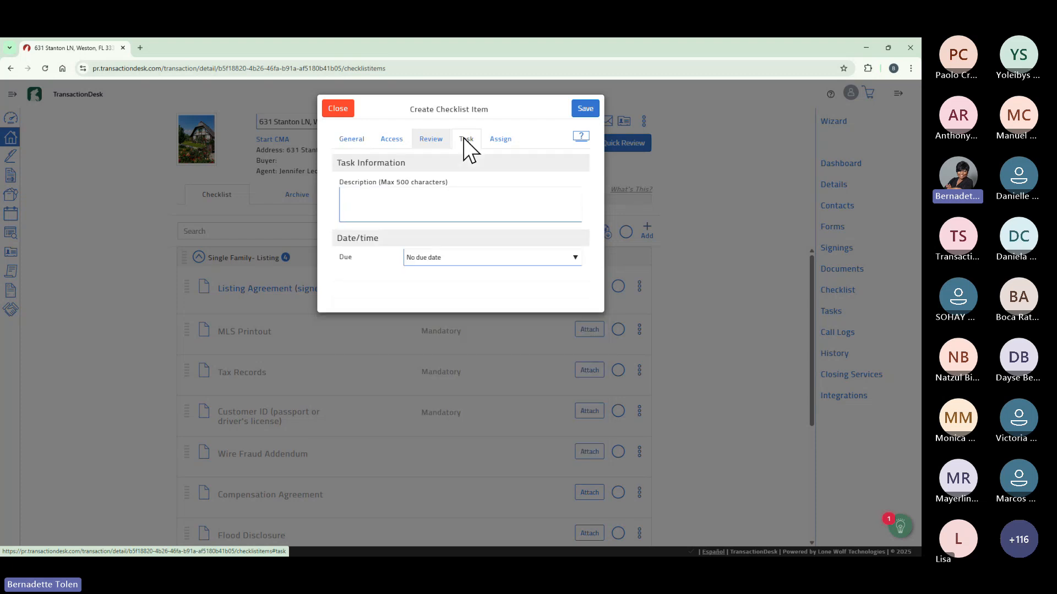
Enter 'Attach Checklist' as the task description, correcting the typo.
click(404, 197)
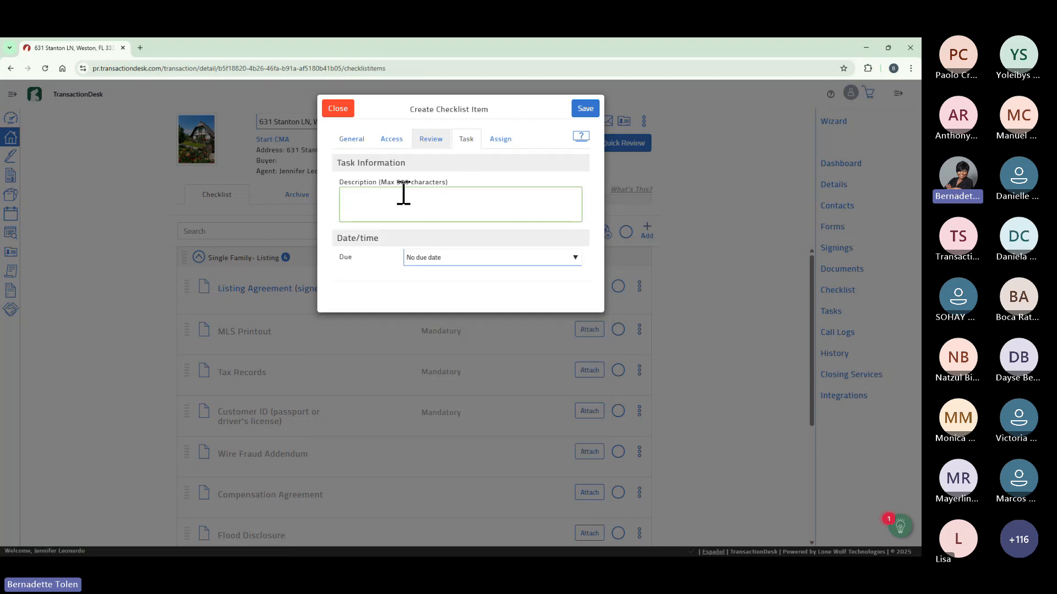
text(A)
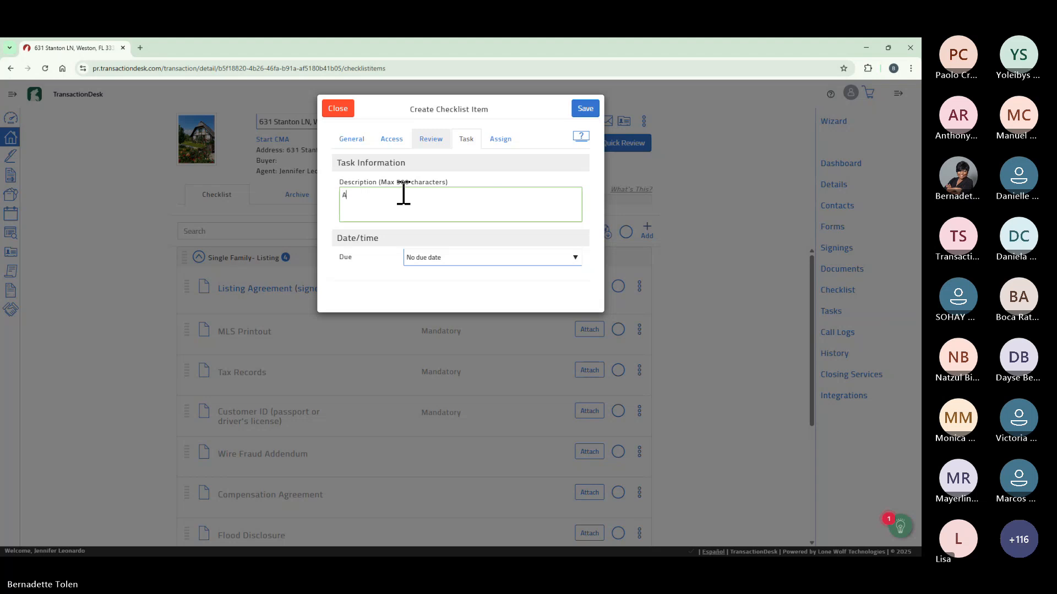
text(ttach Cjeclist)
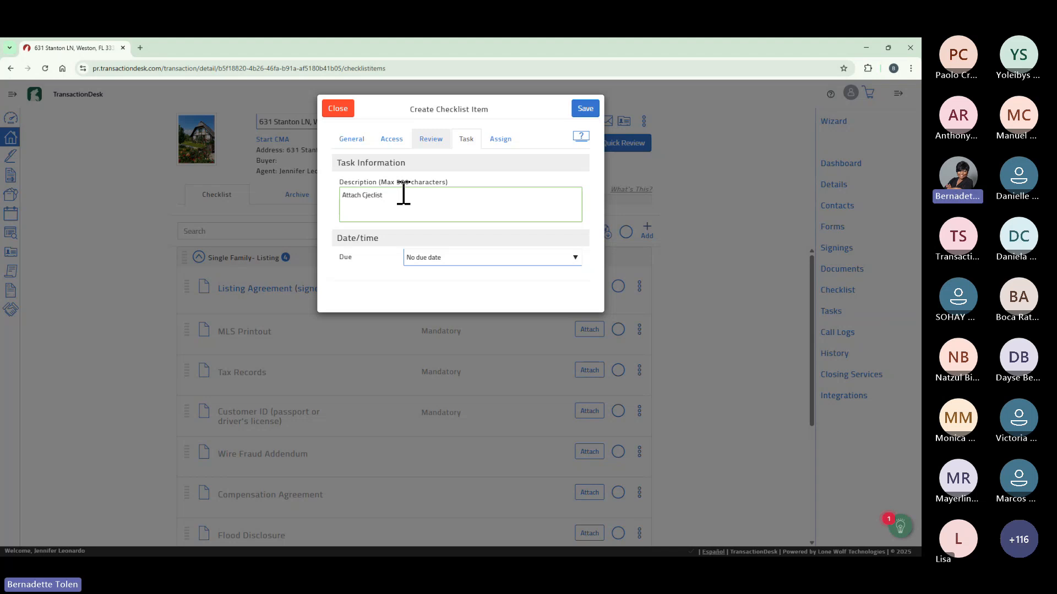
key(BackSpace)
key(BackSpace)
key(BackSpace)
key(BackSpace)
key(BackSpace)
key(BackSpace)
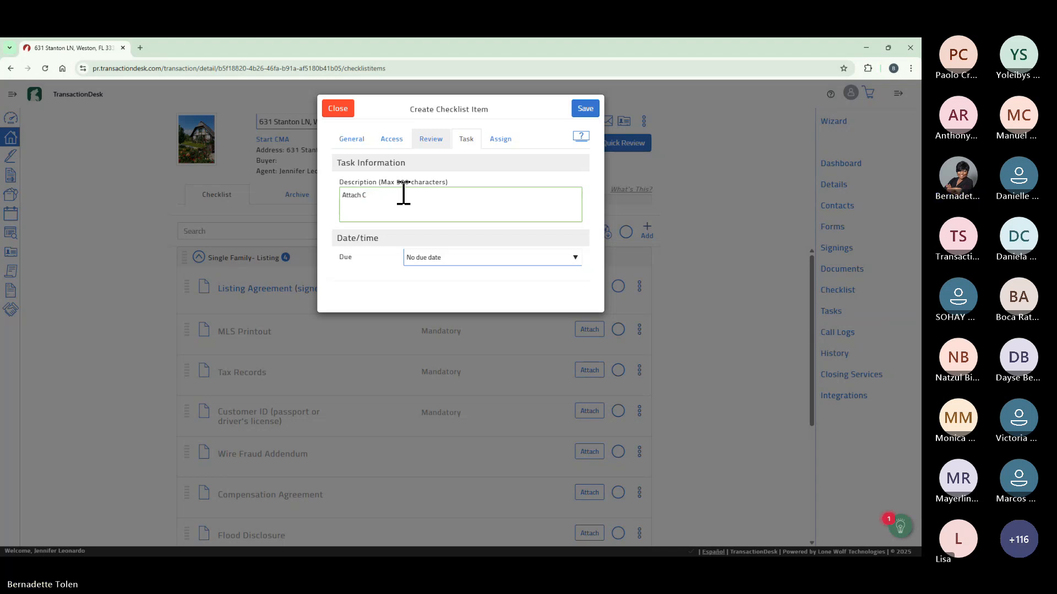
text(hecklist)
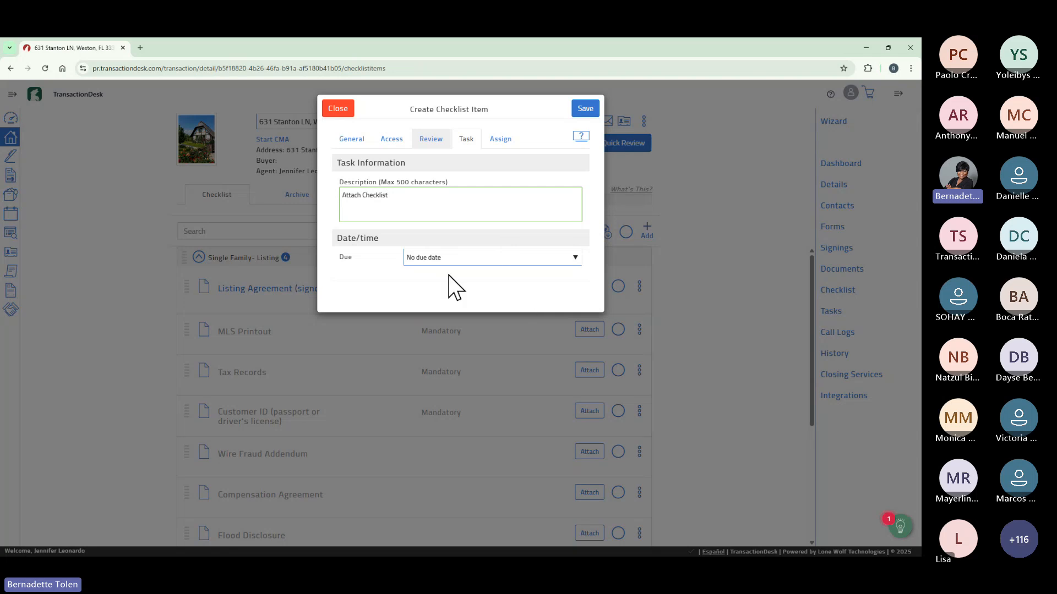
Make the task due 5 days after the List Date and save it.
click(577, 258)
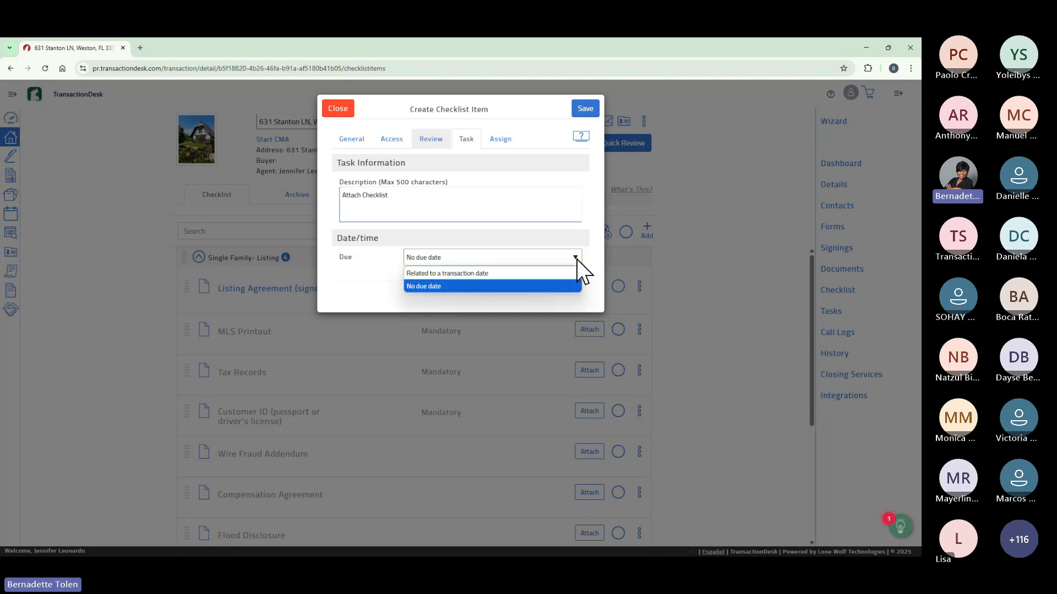
click(555, 273)
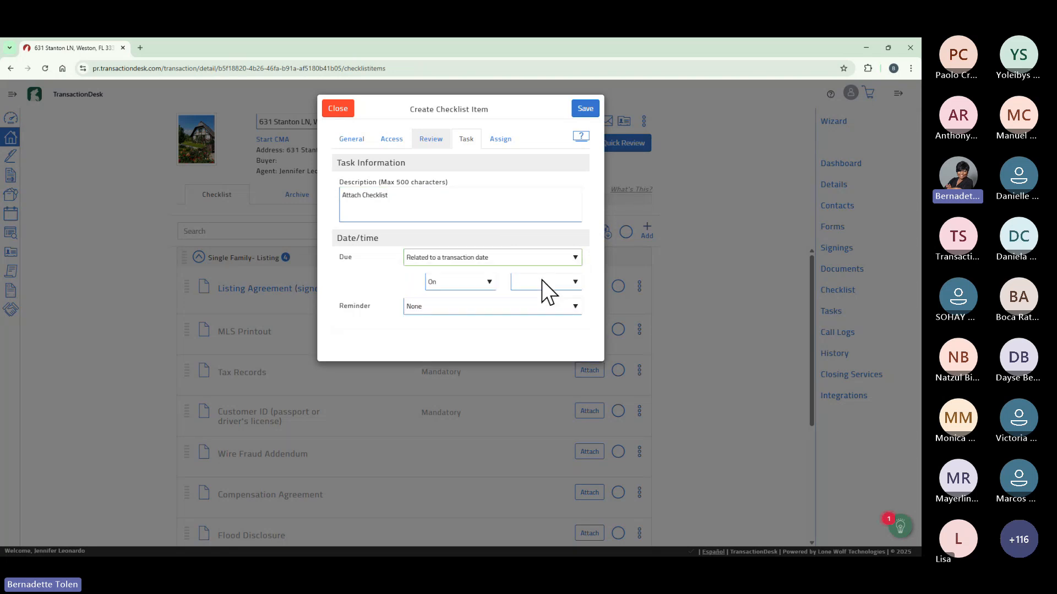
click(490, 282)
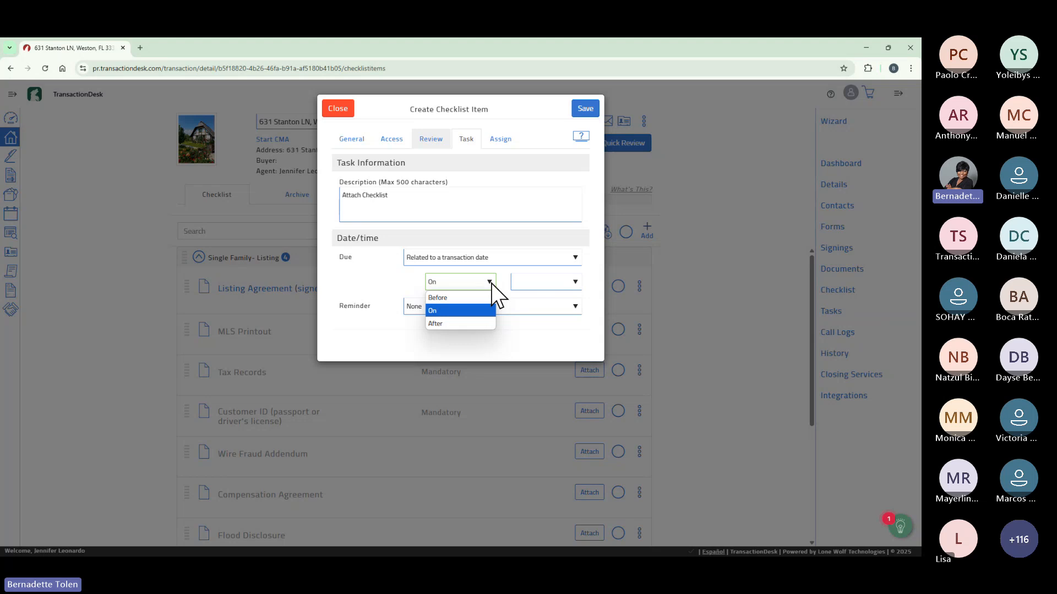
click(480, 323)
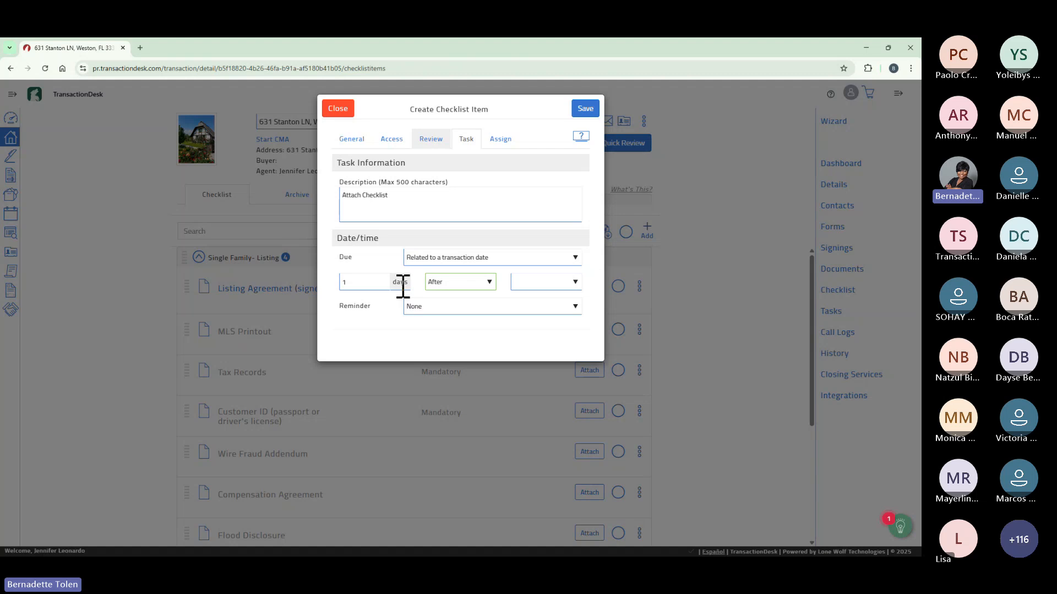
click(575, 286)
click(365, 285)
key(BackSpace)
text(5)
click(577, 282)
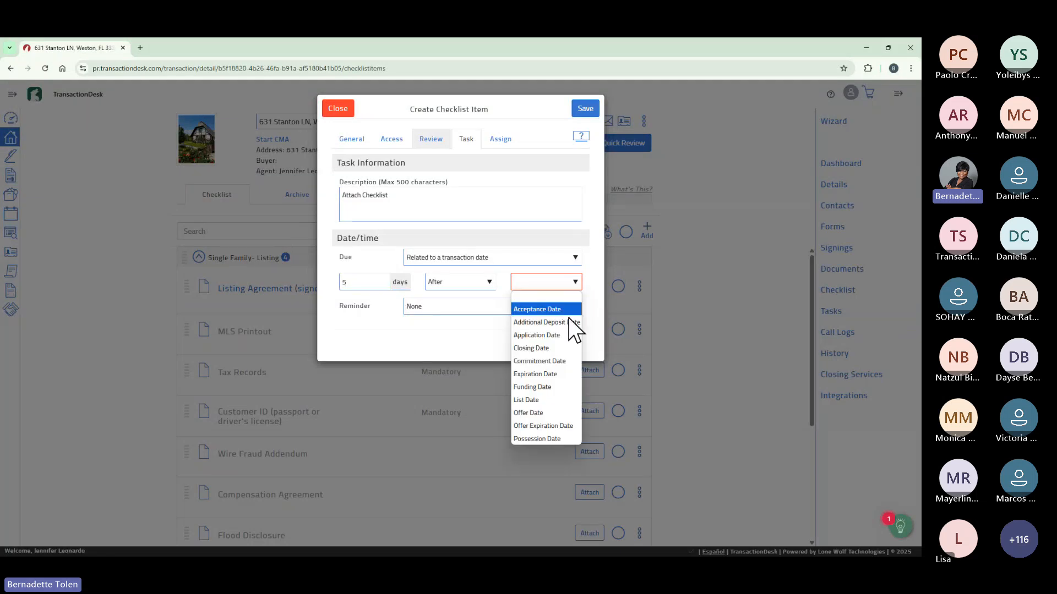
click(554, 400)
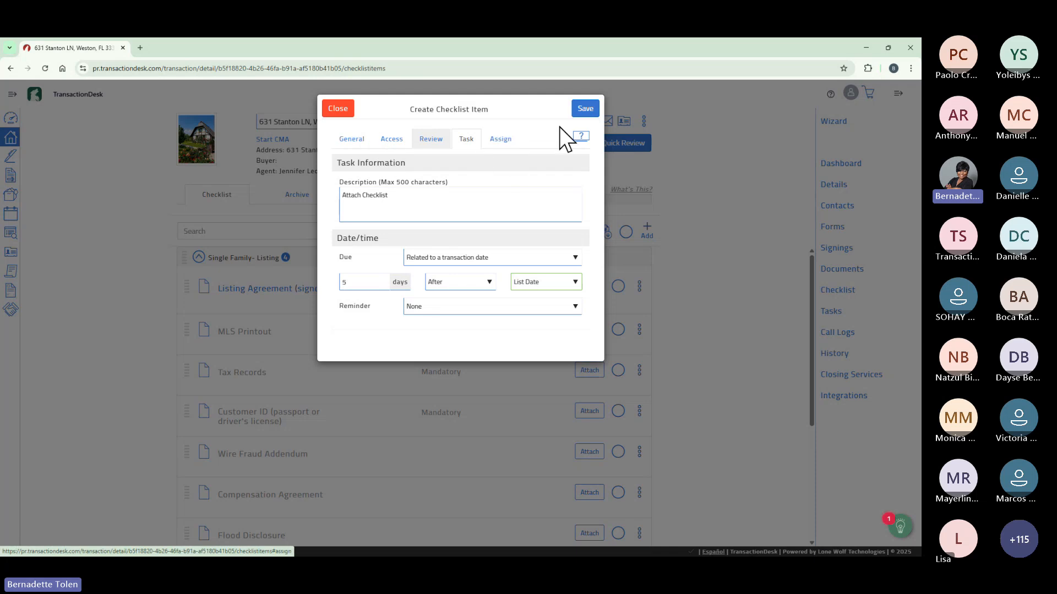
click(585, 108)
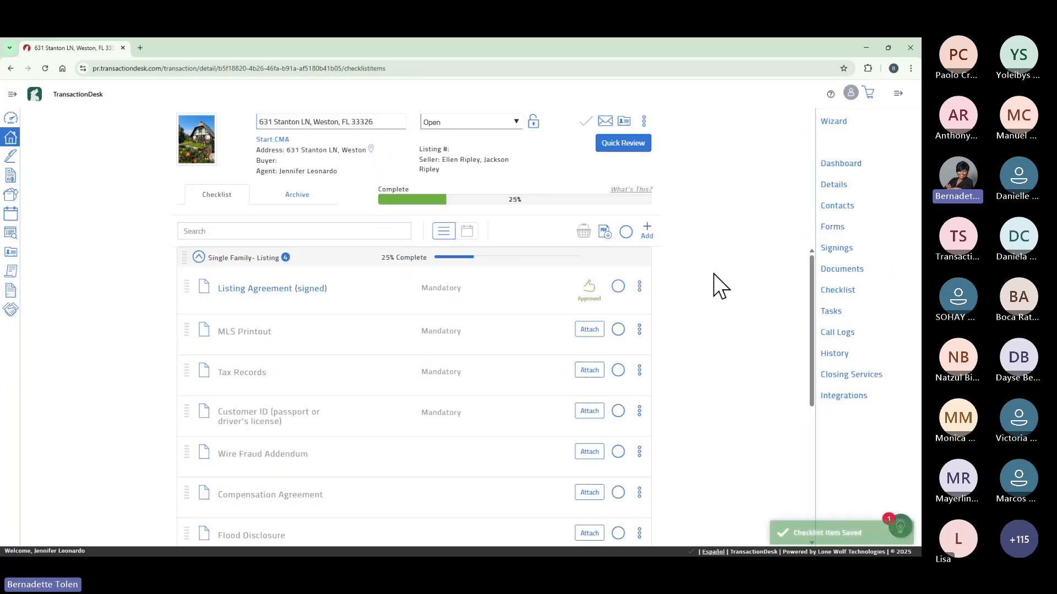
Check the new Attach Lockbox task in the checklist, then view the transaction's empty Call Logs page.
drag(811, 331, 798, 462)
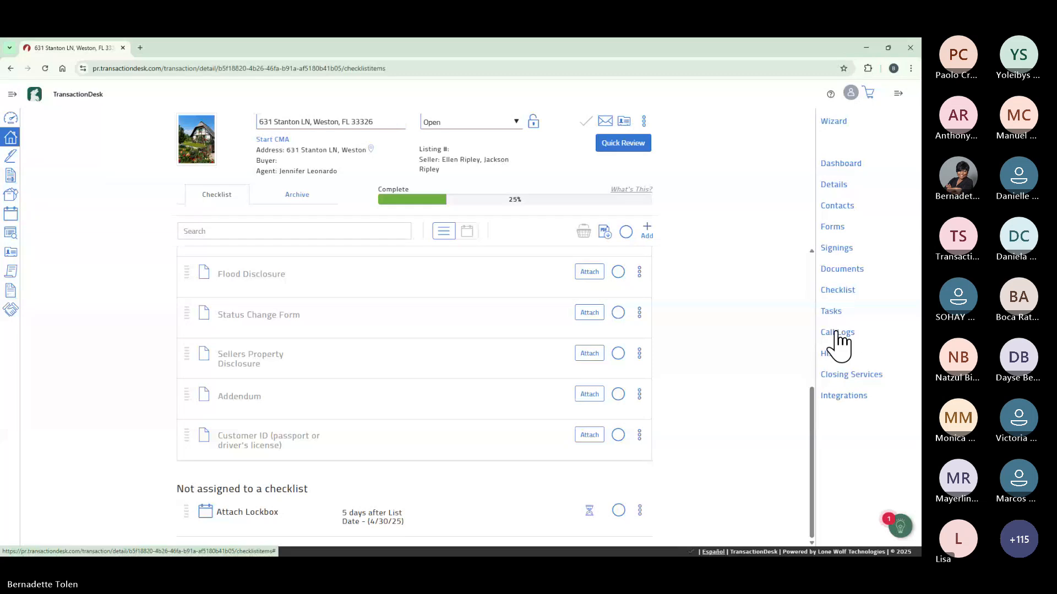
click(832, 312)
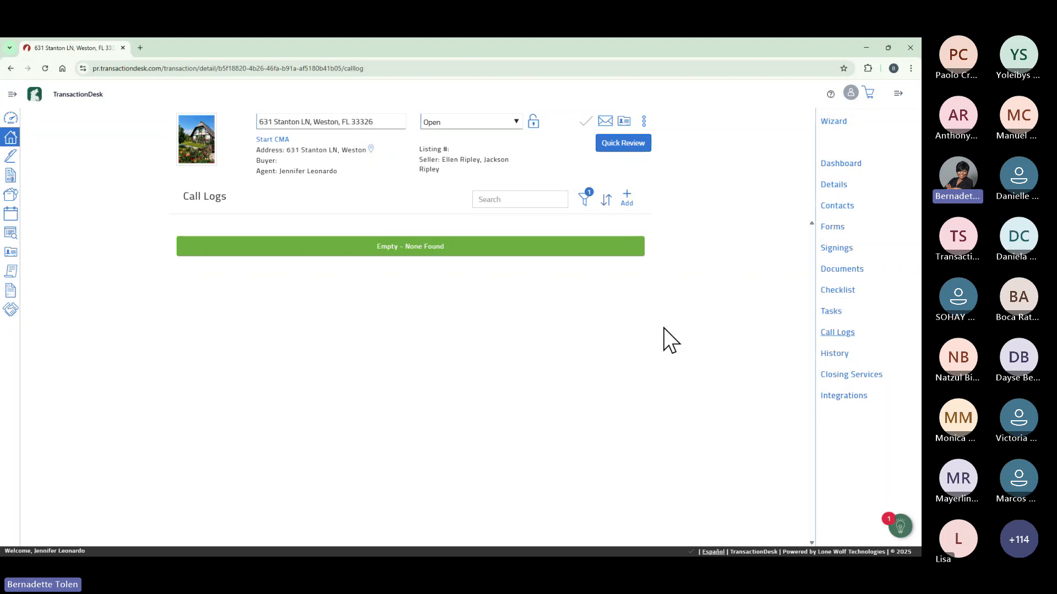
Save a call log from the seller with subject Lockbox and a note about discussing the lockbox.
click(627, 193)
click(494, 139)
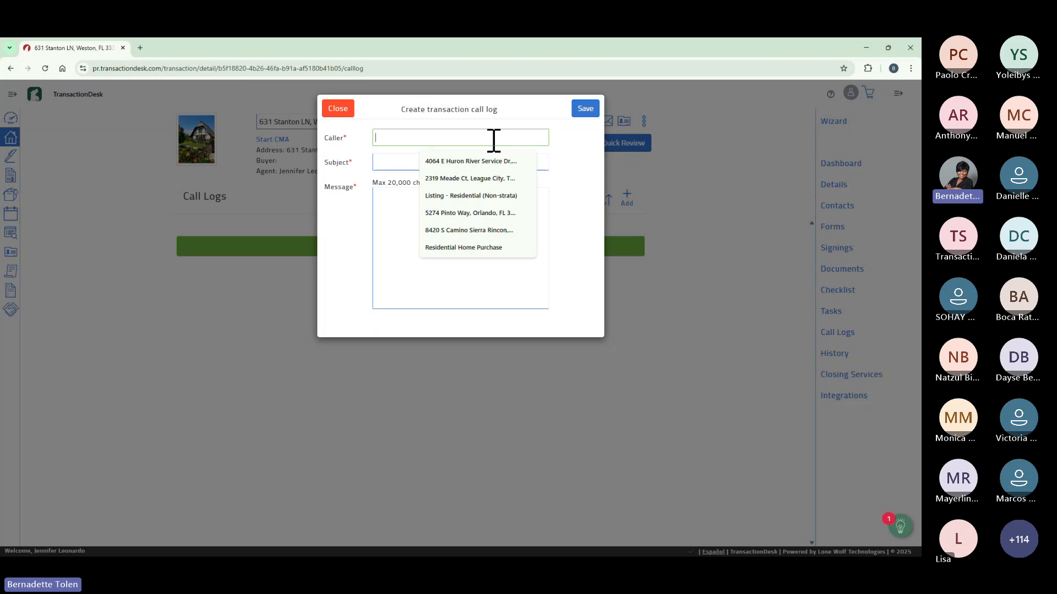
text(E)
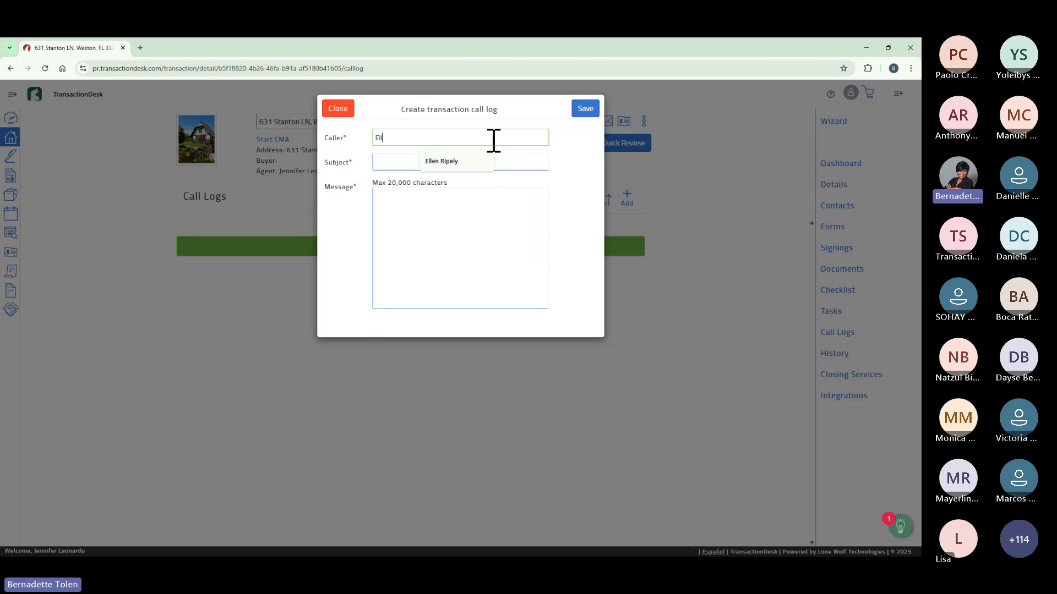
text(ll)
click(465, 163)
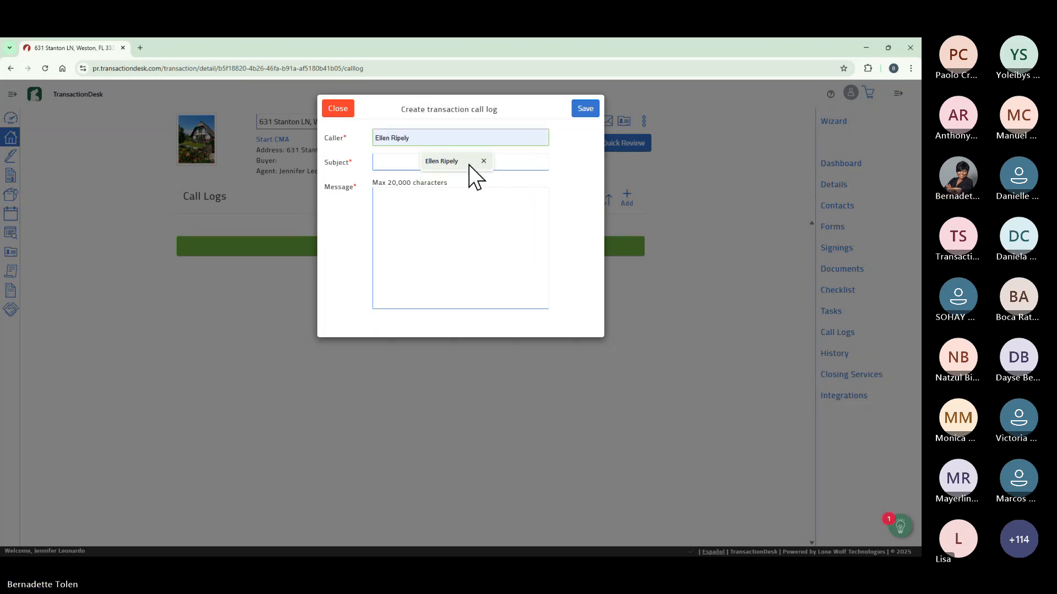
click(439, 163)
text(L)
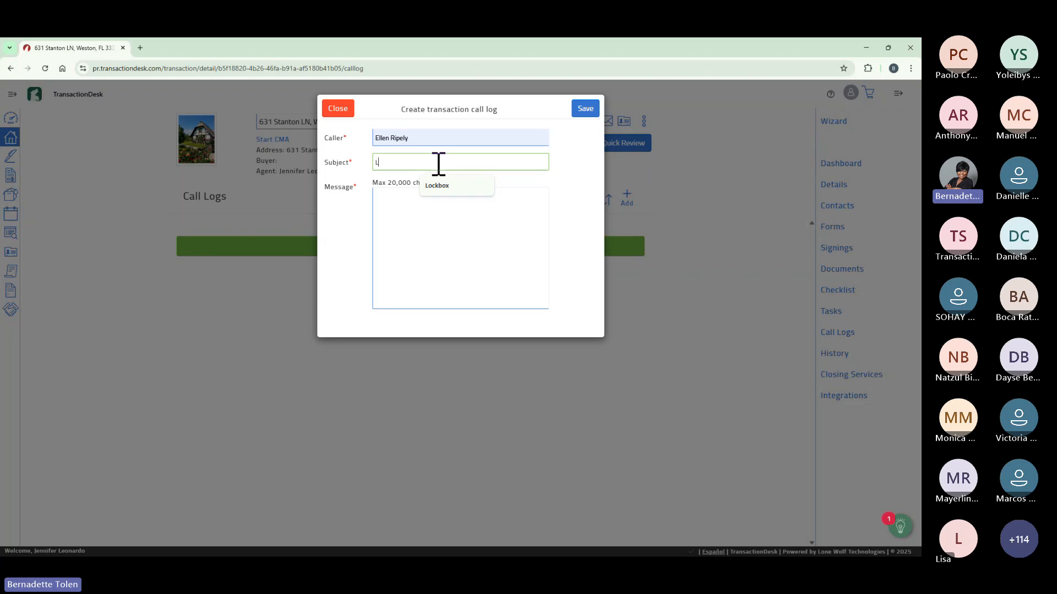
text(ockb)
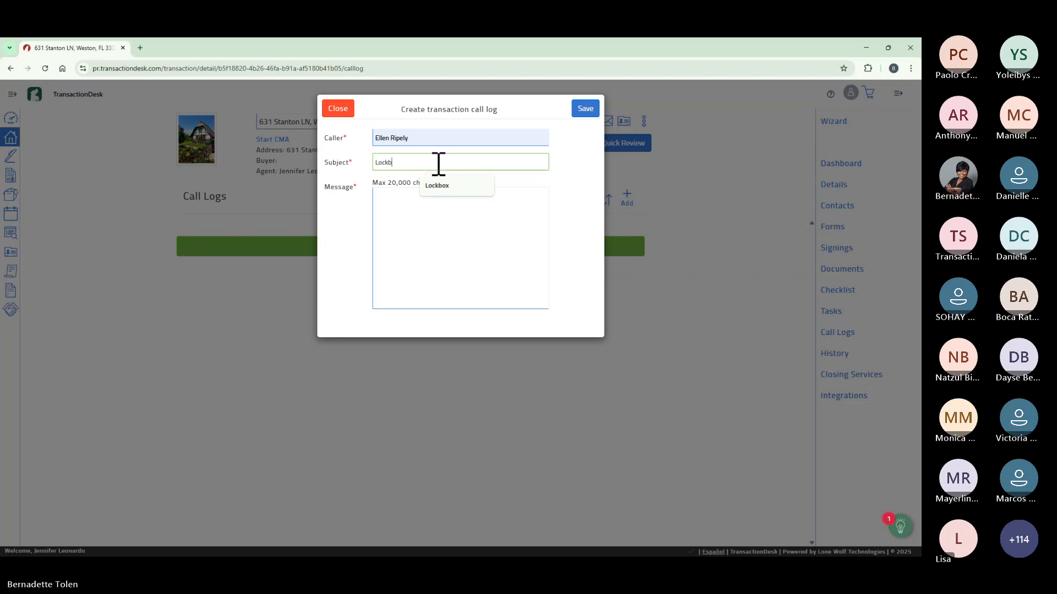
text(o)
click(454, 184)
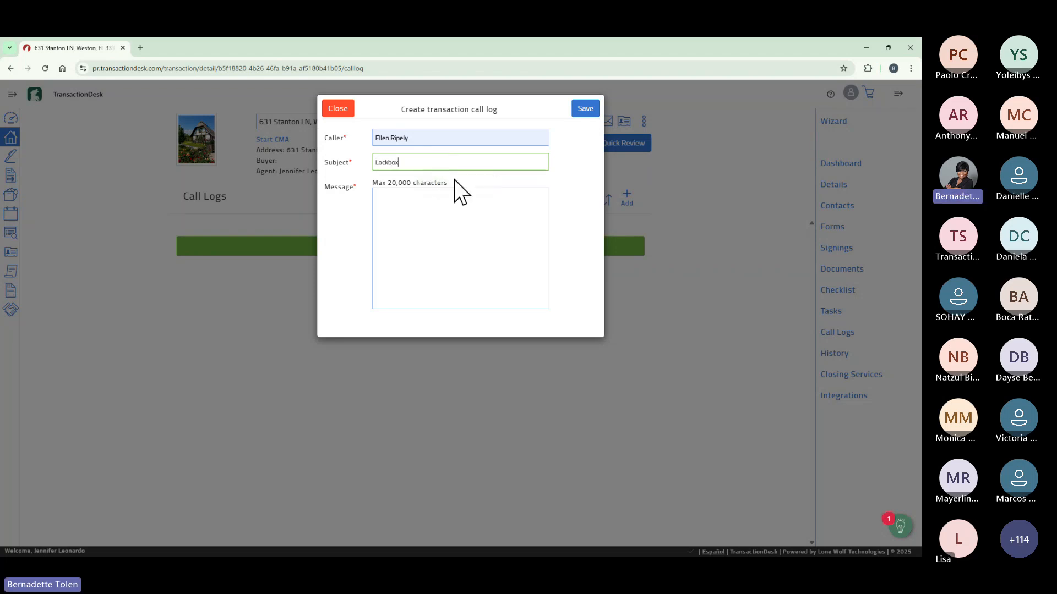
click(460, 201)
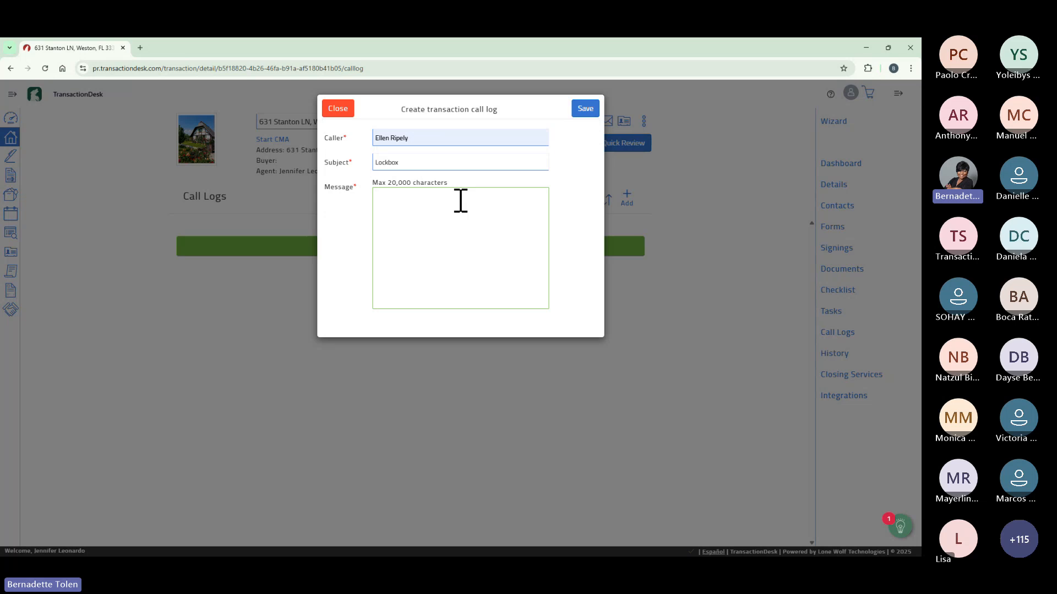
text(Talked to Ellen a)
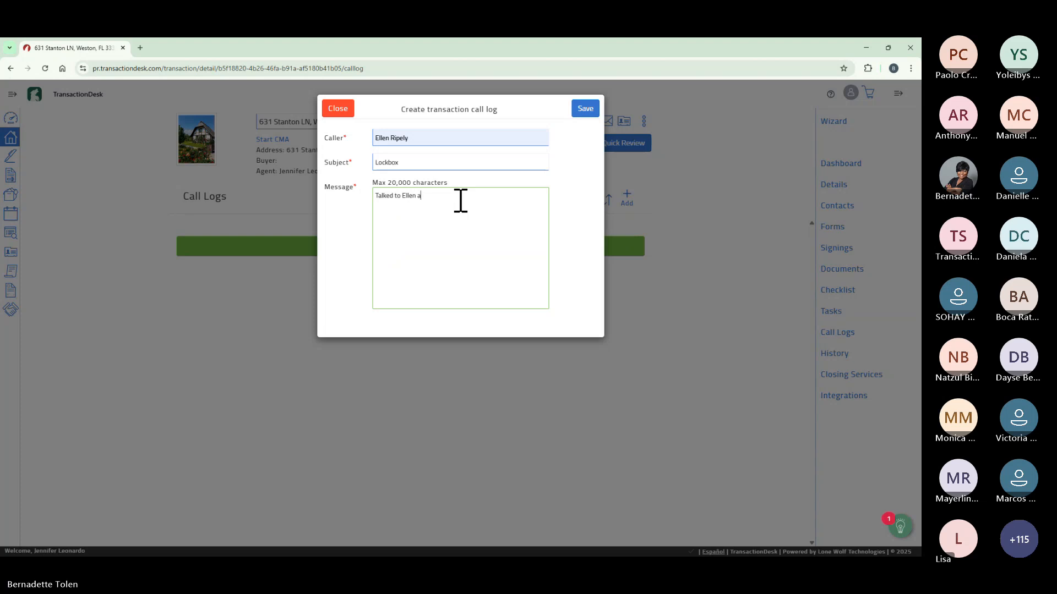
text(bout lockbo)
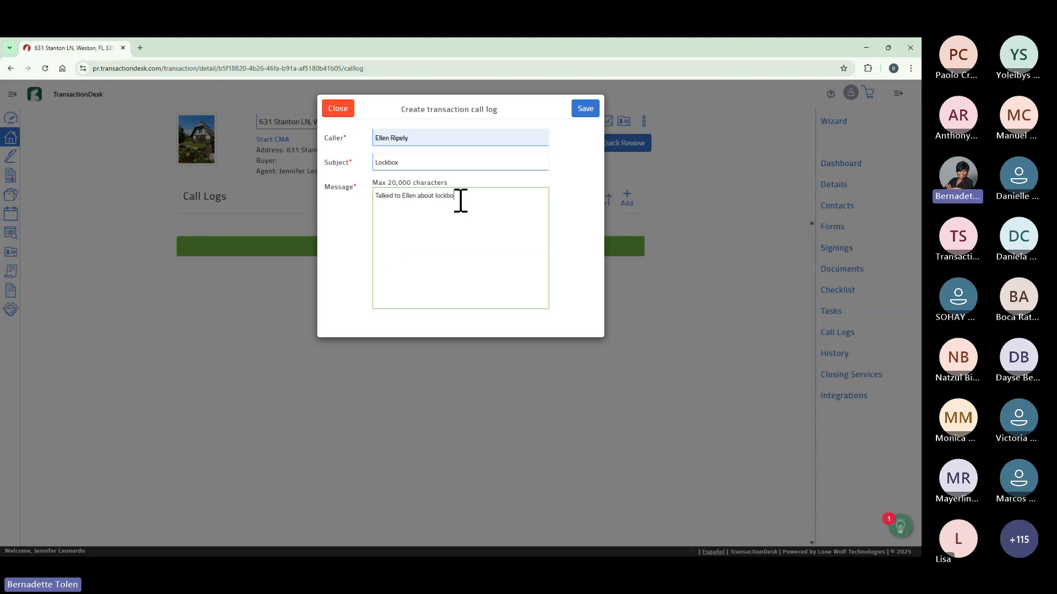
text(x.)
click(585, 108)
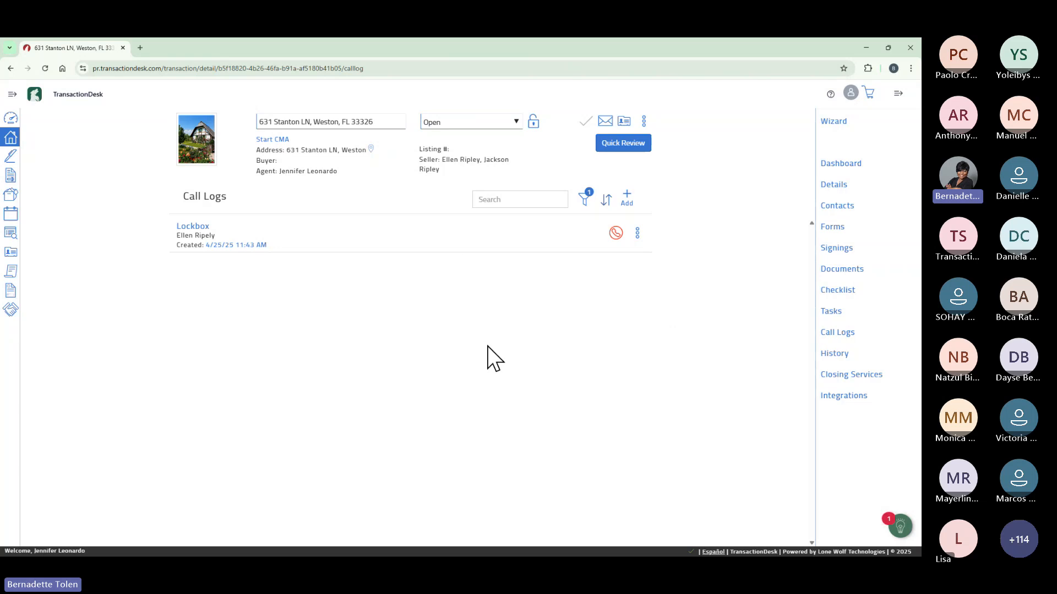
Scroll through the transaction's History table of logged actions.
click(840, 354)
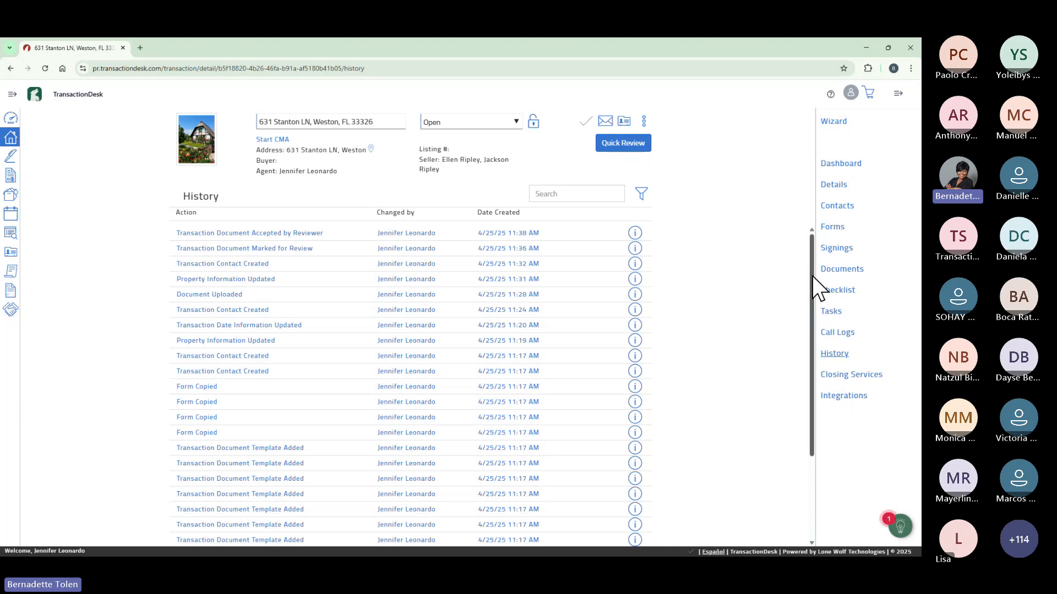
drag(811, 276, 823, 372)
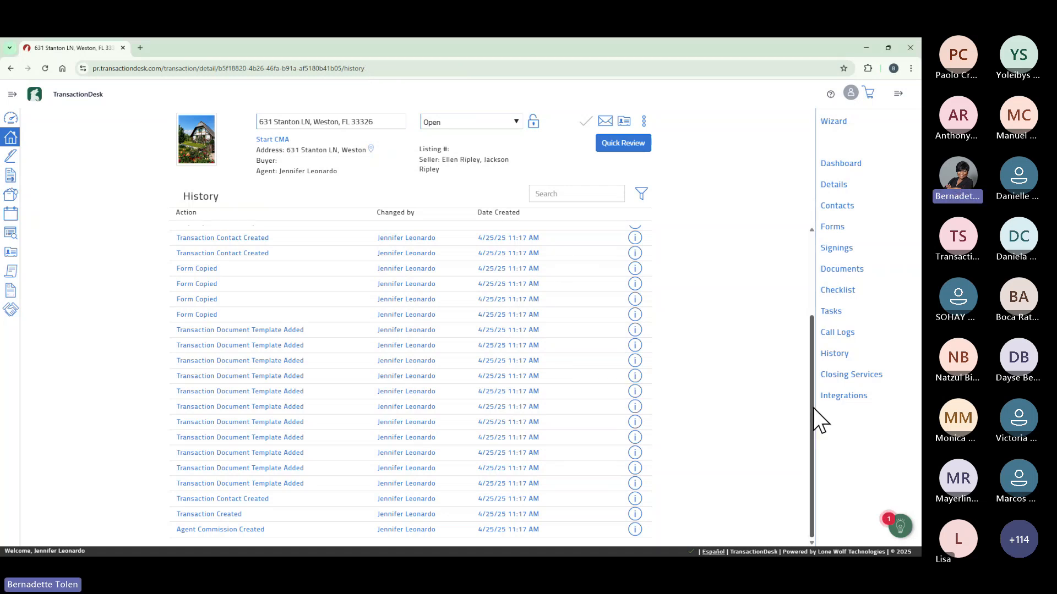
drag(814, 408, 809, 330)
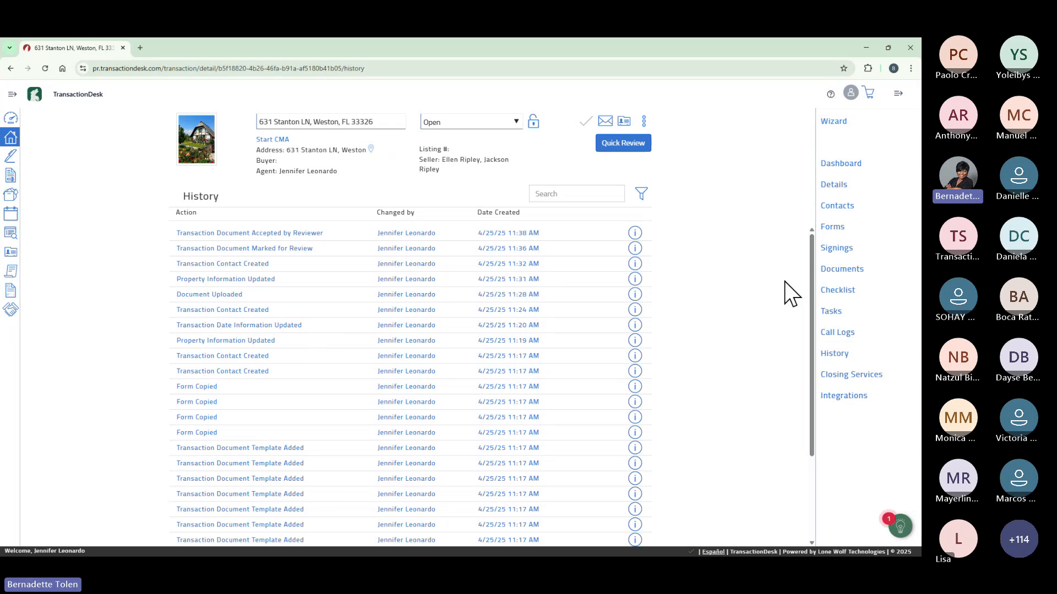
Browse own-provider Closing Services types without creating an order, then view the Cloud CMA integration.
click(866, 374)
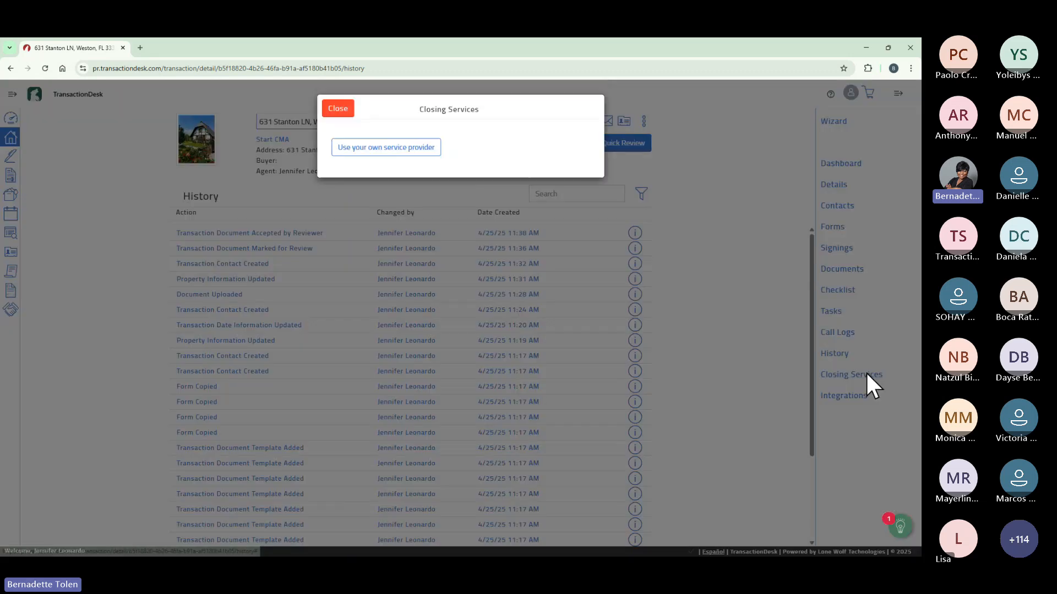
click(409, 148)
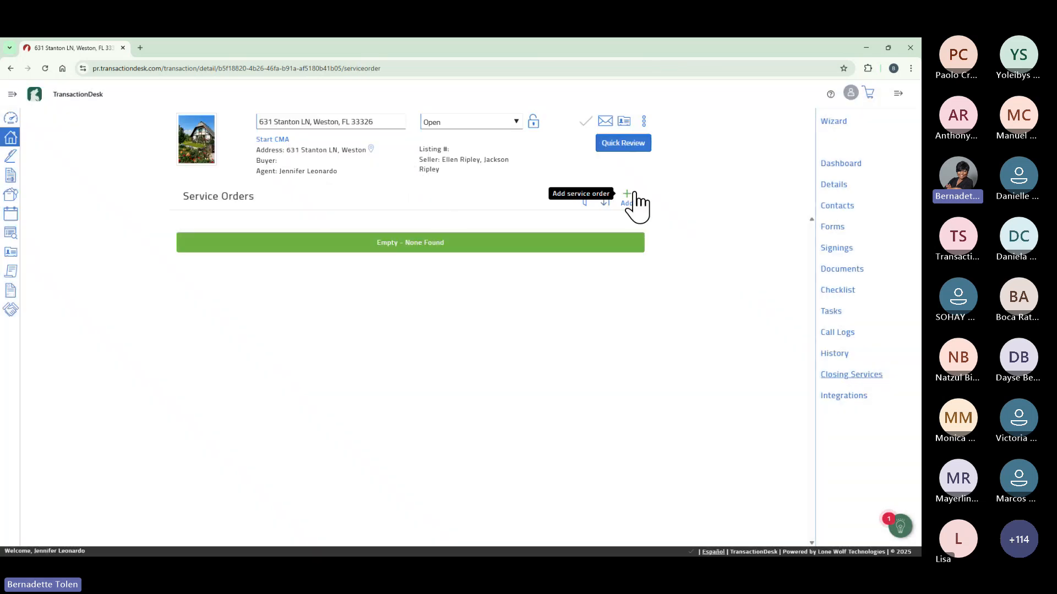
click(632, 194)
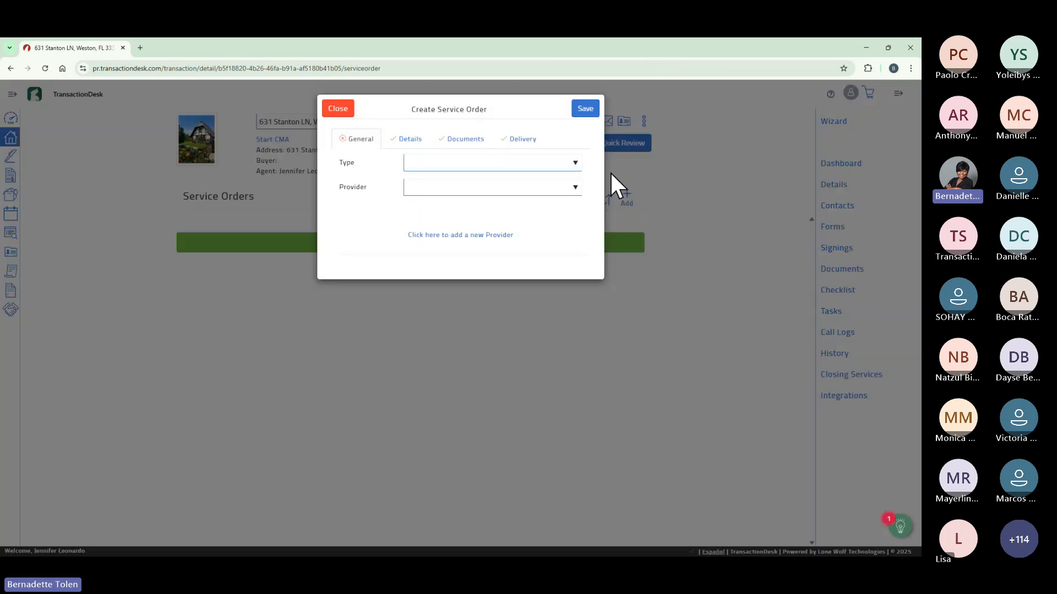
click(573, 162)
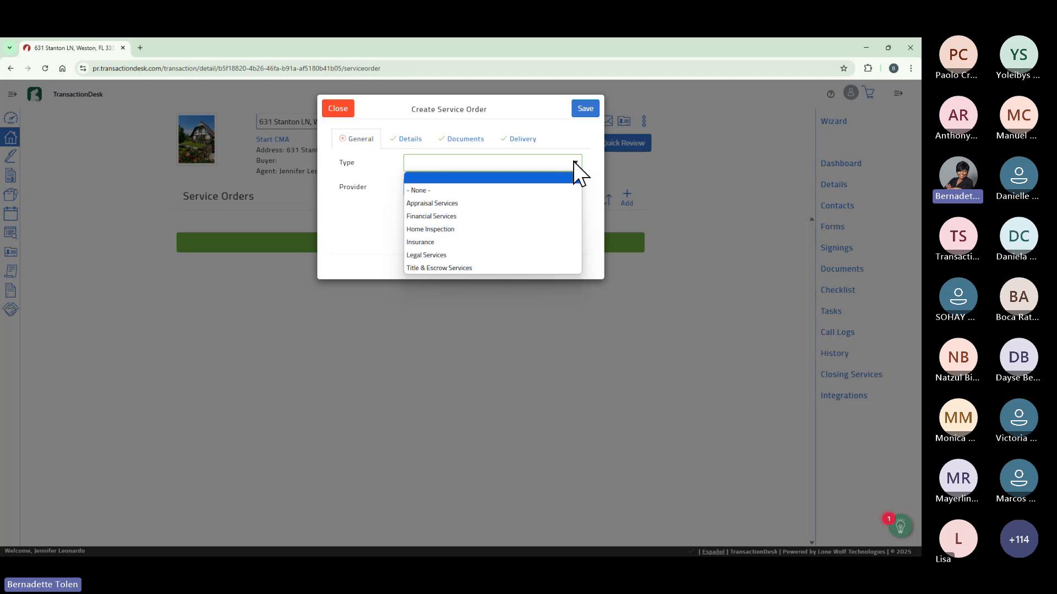
click(339, 110)
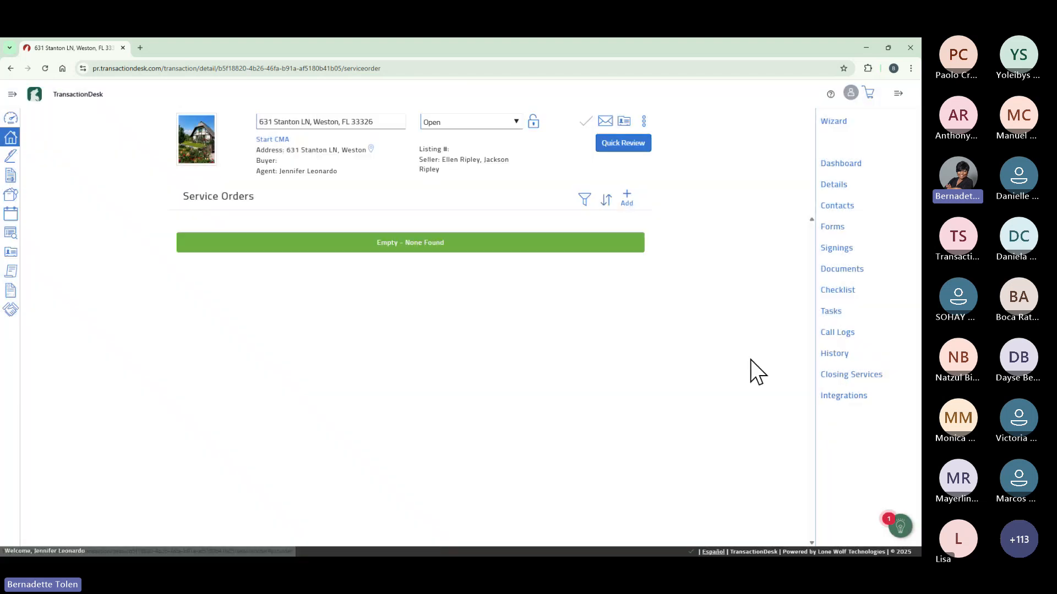
click(845, 398)
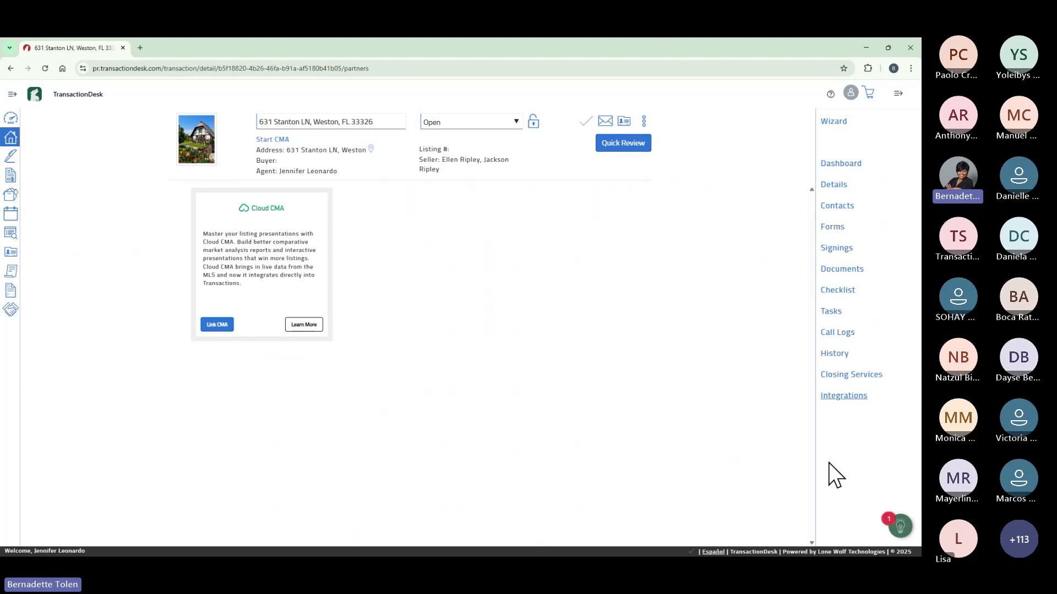
click(847, 251)
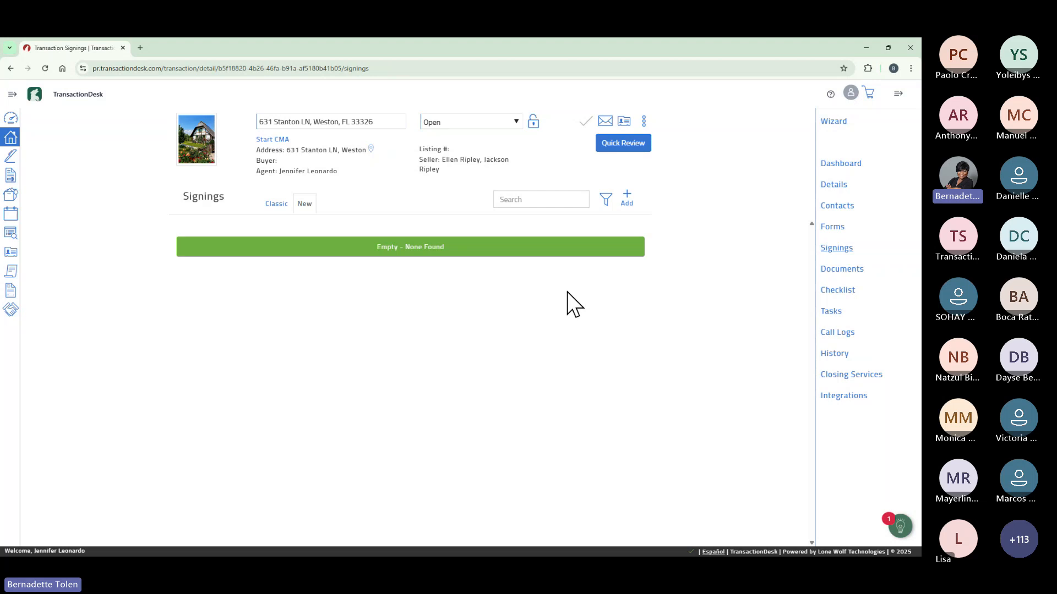
click(627, 199)
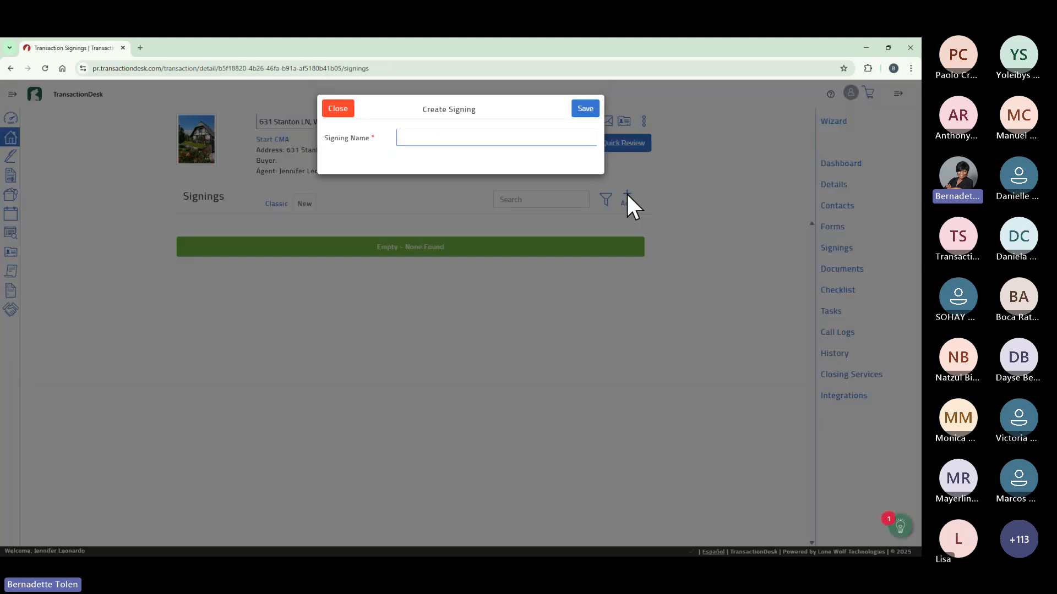
click(506, 143)
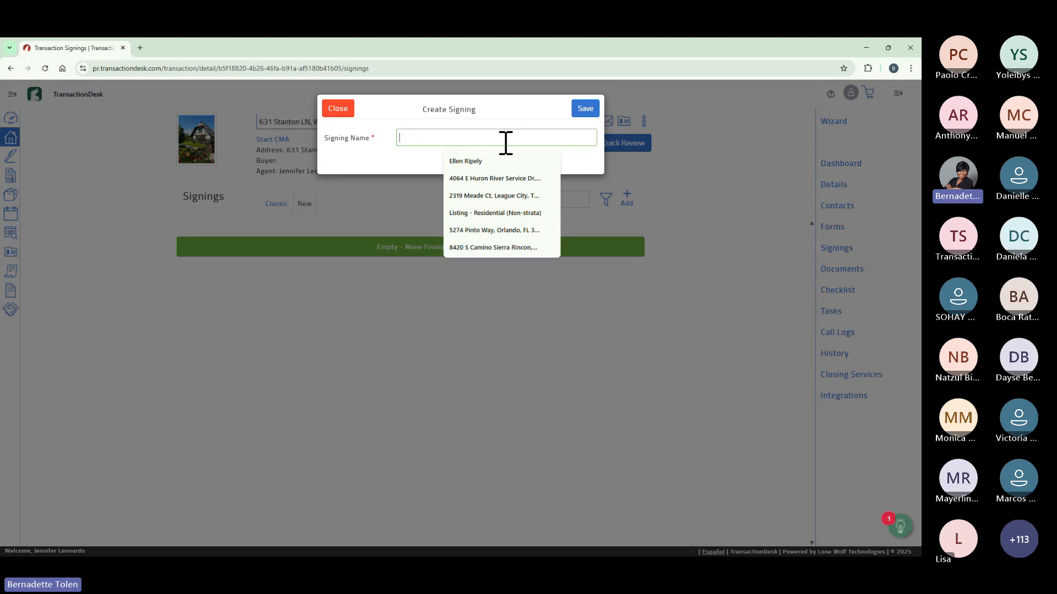
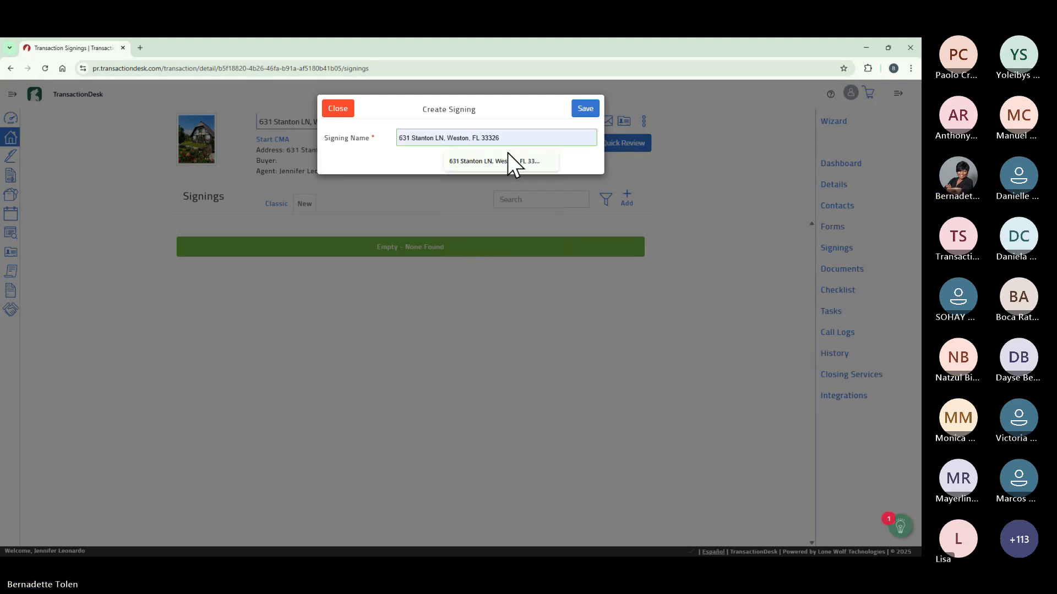
click(510, 163)
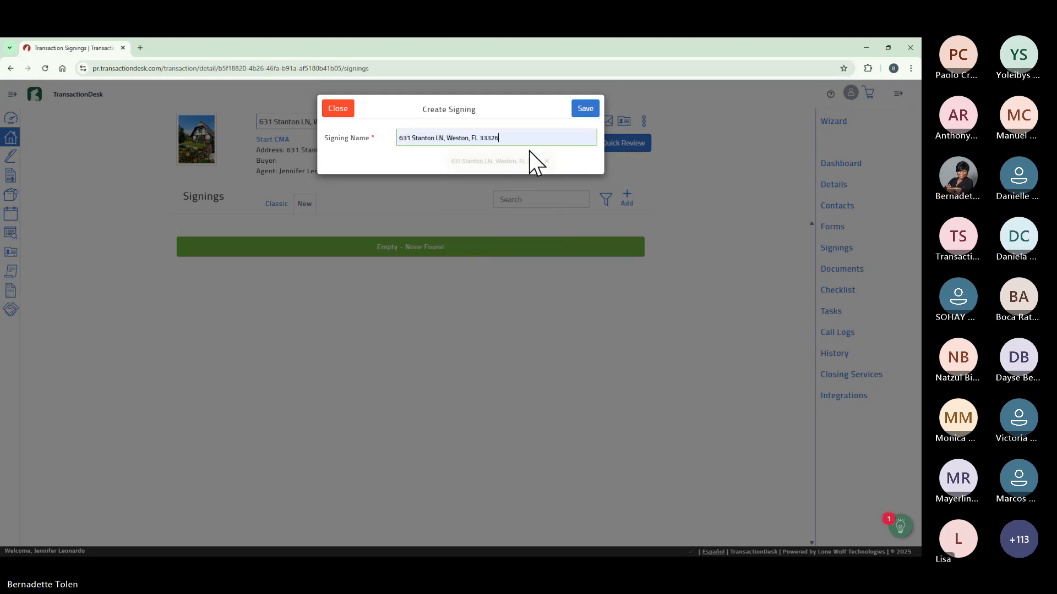
click(587, 108)
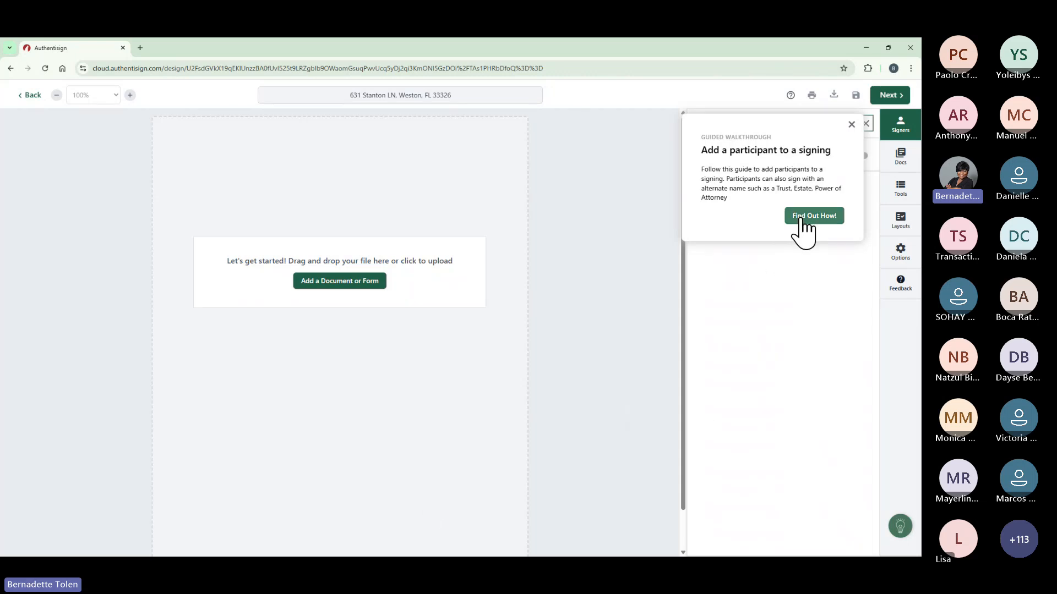
Dismiss the walkthrough tip and show the Add Participants options in the Signers panel.
click(851, 125)
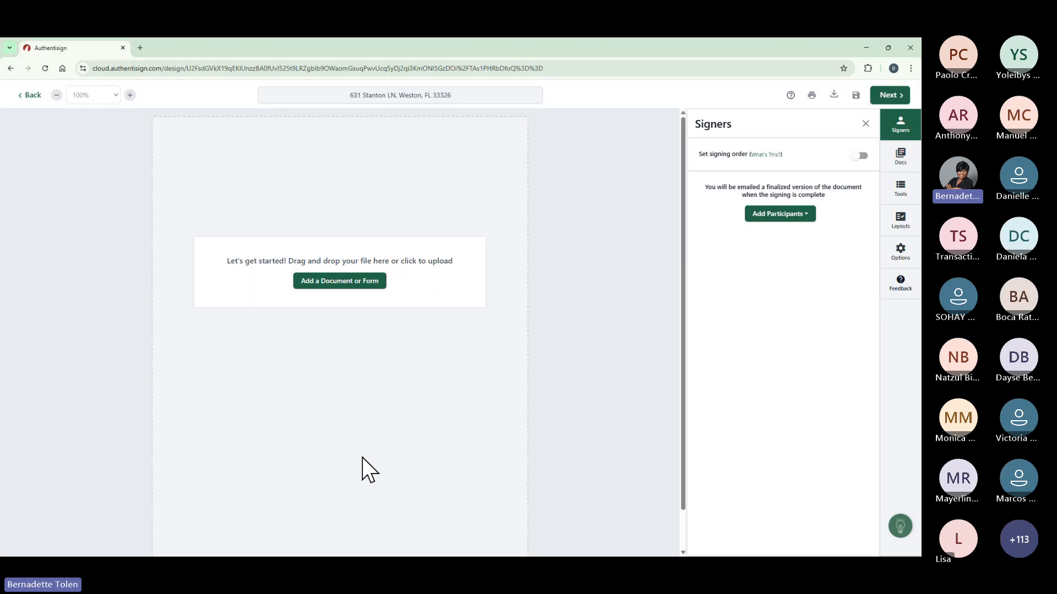
scroll(395, 372, down, 1)
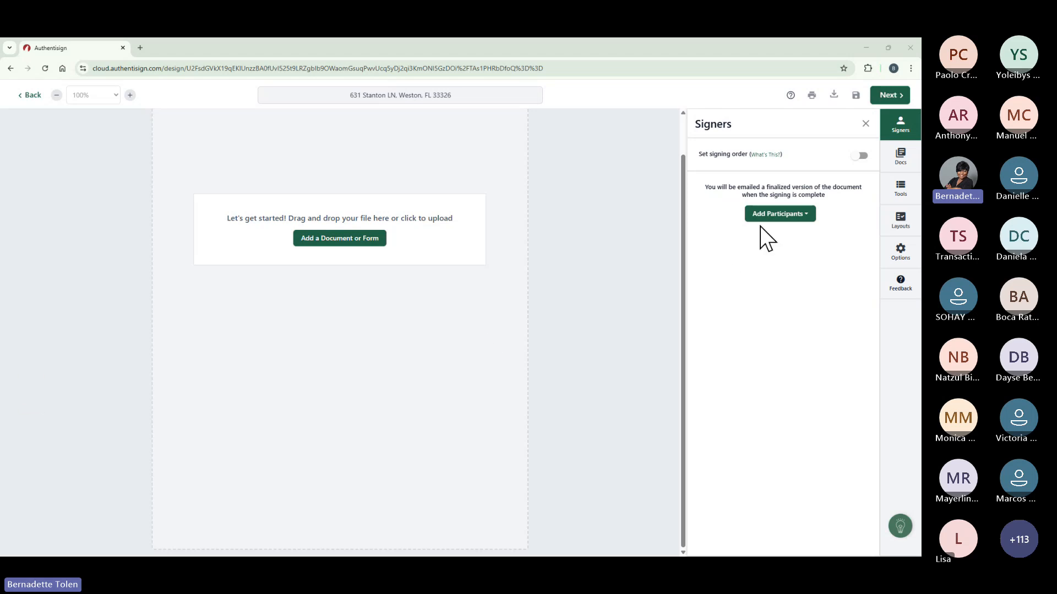
click(806, 215)
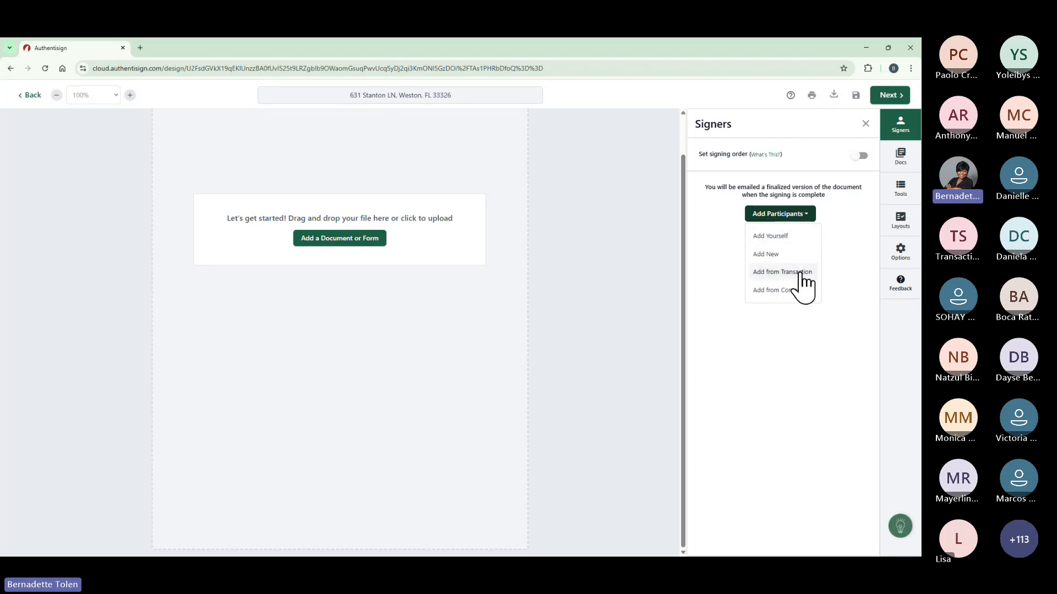
Add both sellers and the listing agent from the transaction as remote signers.
click(782, 272)
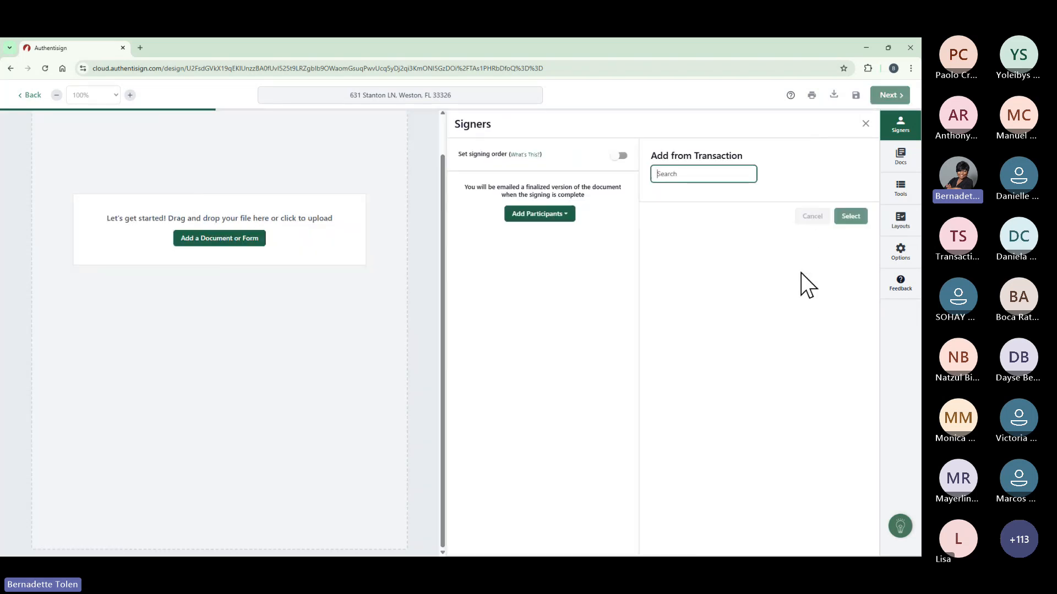
click(369, 57)
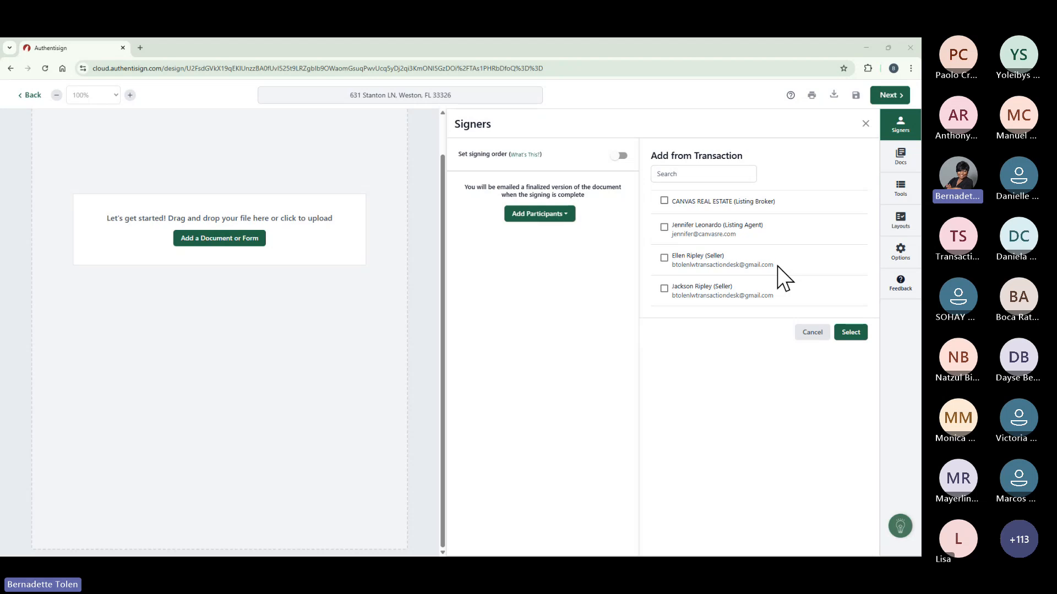
click(663, 258)
click(664, 288)
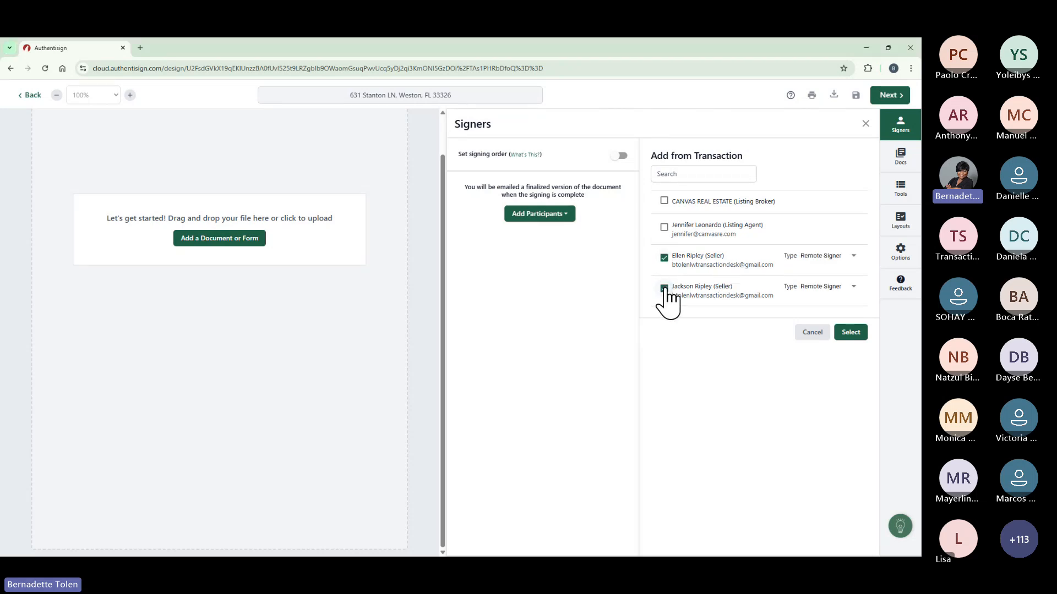
click(664, 227)
click(851, 332)
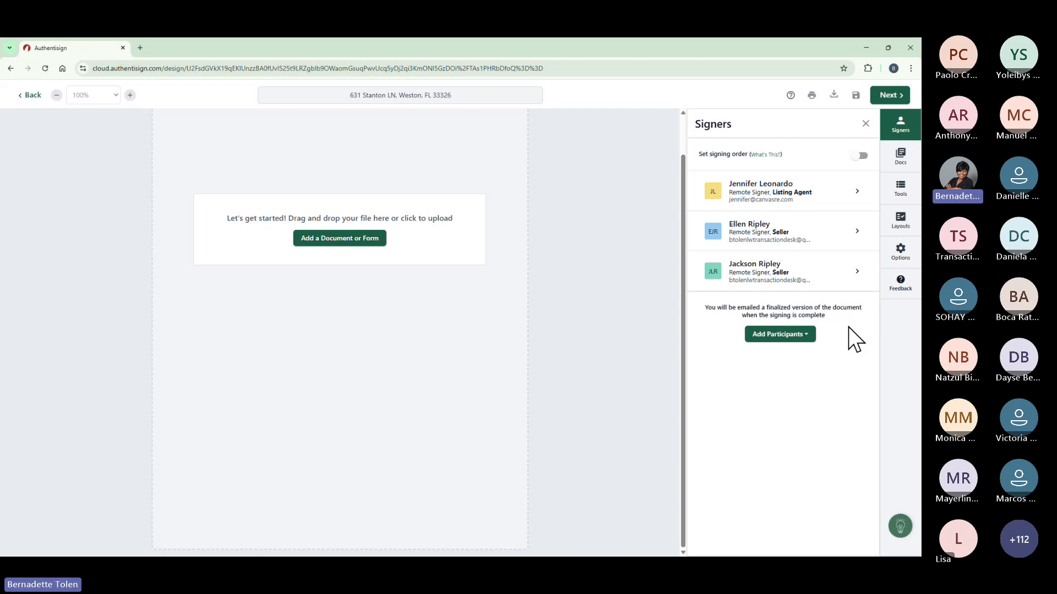
Review the first seller's signer type, leave it as Remote Signer, and close their details.
click(855, 232)
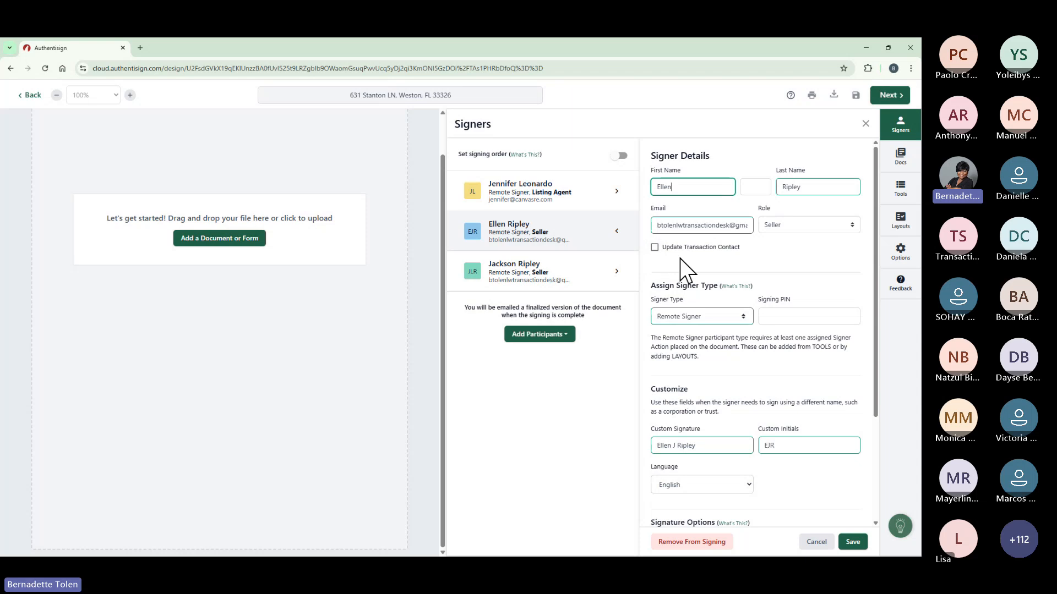
scroll(762, 265, down, 1)
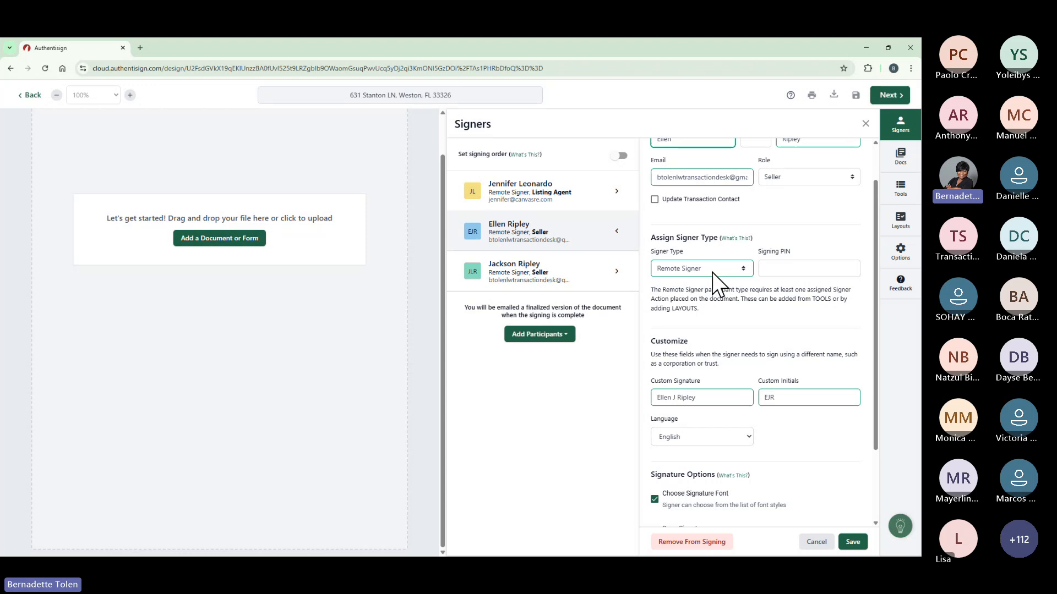
click(743, 269)
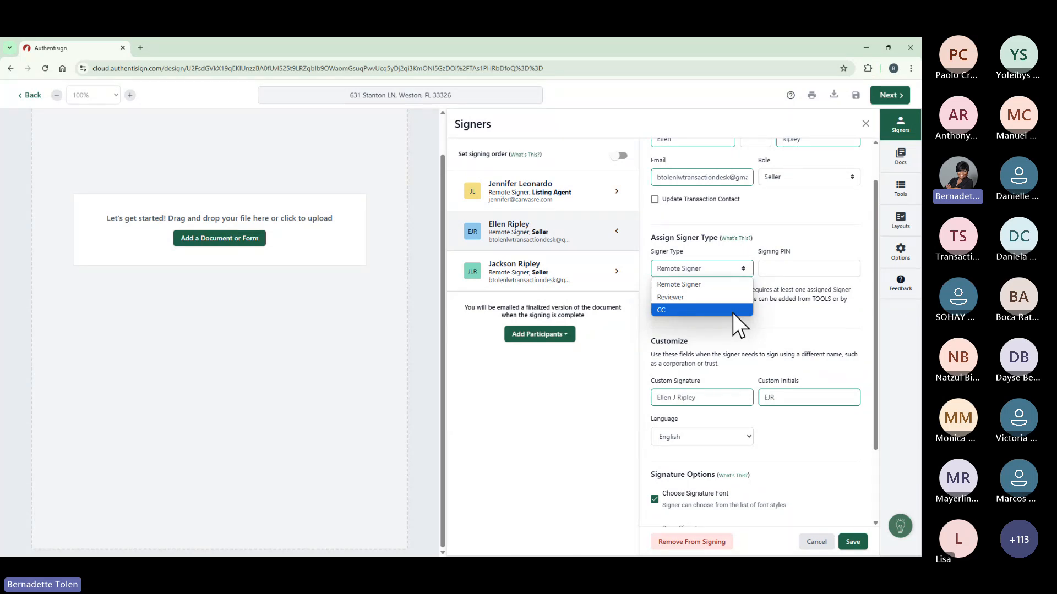
click(732, 285)
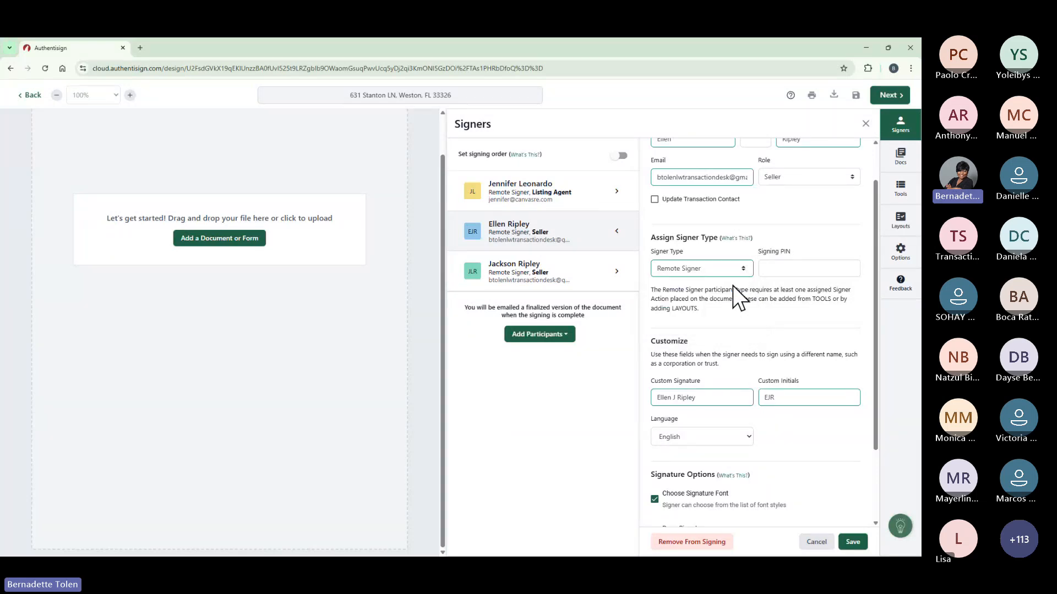
click(613, 283)
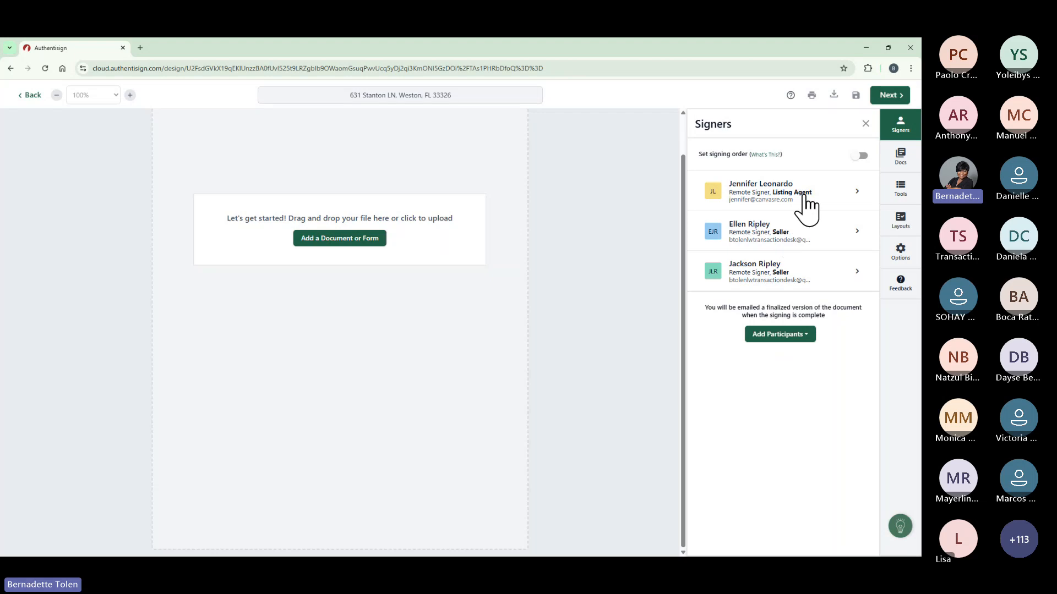
Change the listing agent's signer type from Remote Signer to Reviewer and save.
click(854, 193)
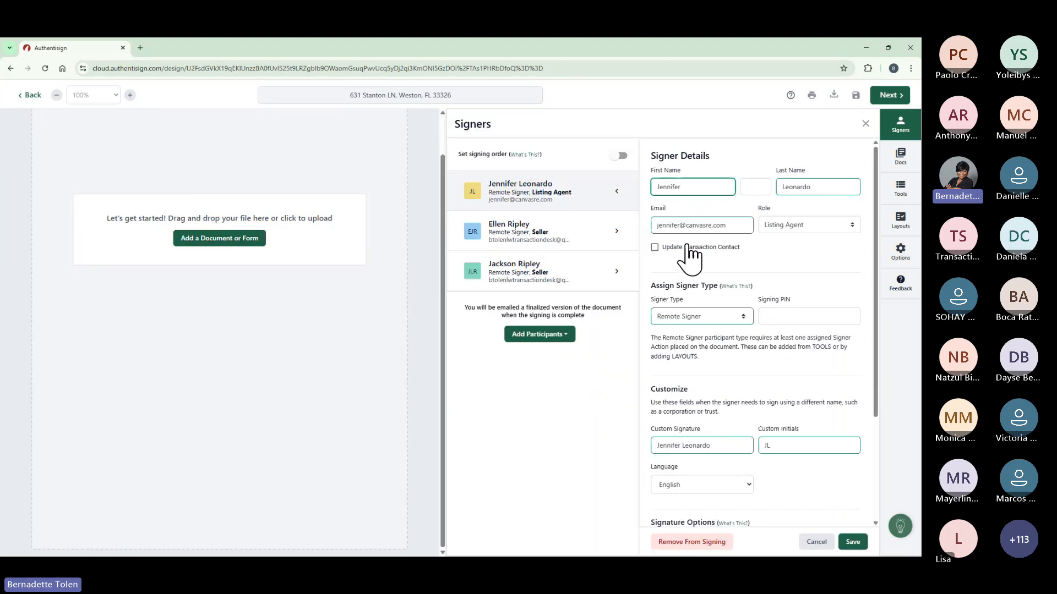
click(745, 318)
click(724, 345)
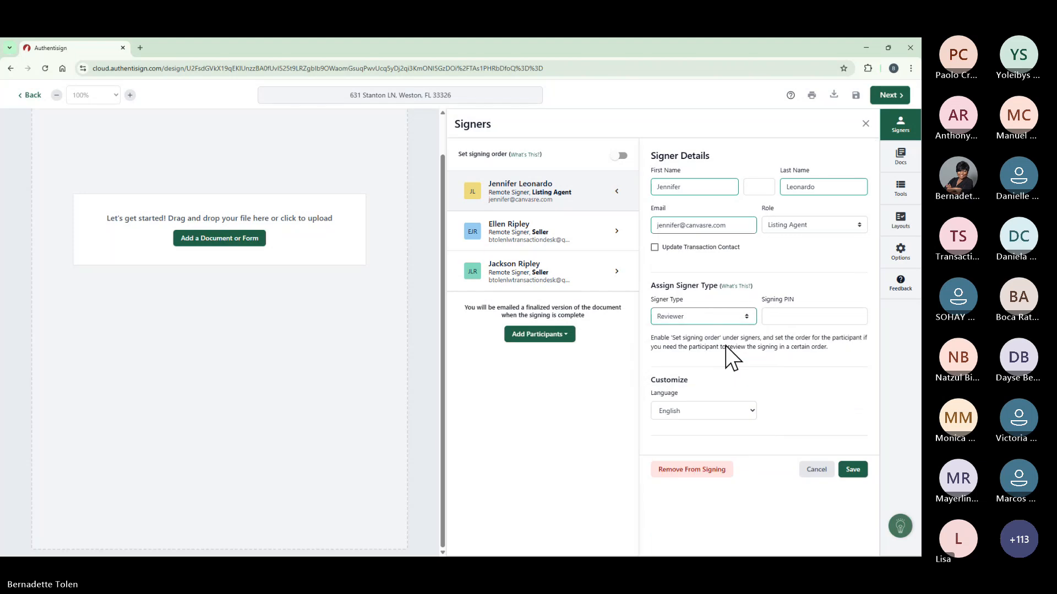
click(859, 469)
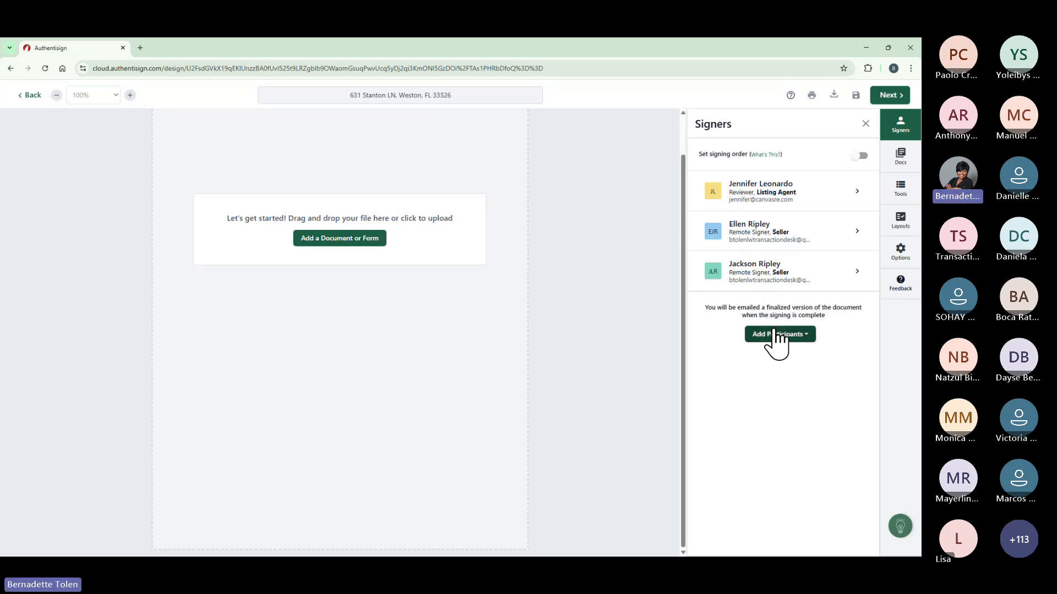
Move the last-listed seller up to second place, then switch signing order back off.
click(858, 157)
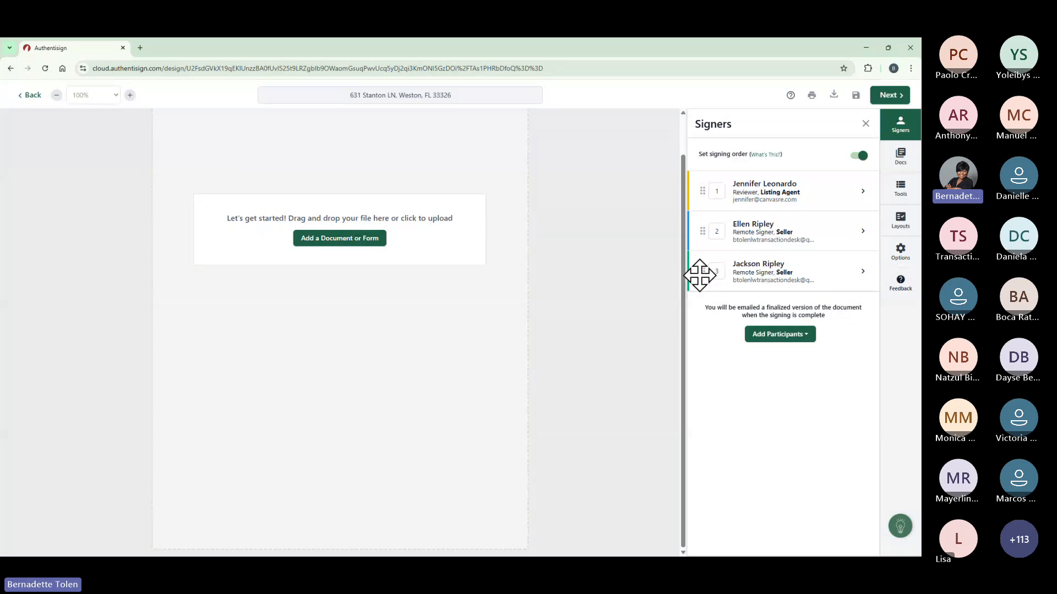
drag(699, 271, 698, 227)
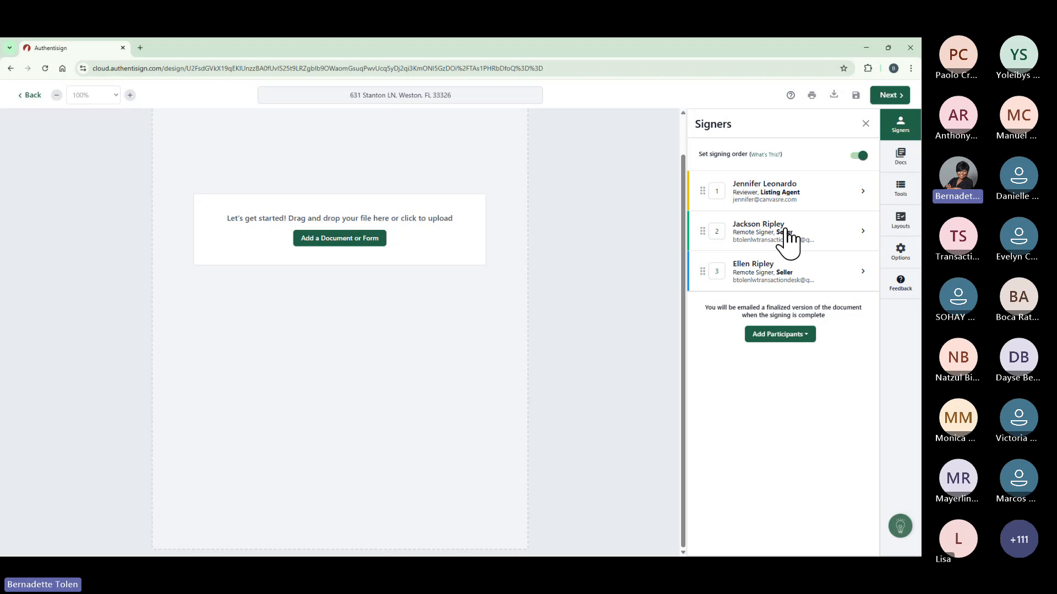
click(862, 156)
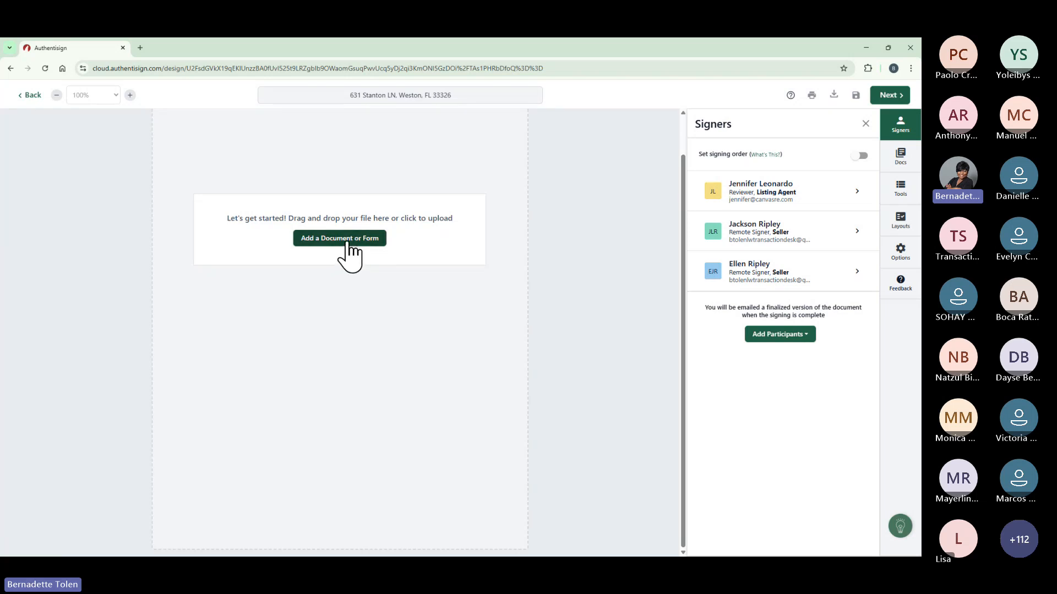
Add the Exclusive Right of Sale Listing Agreement, the SPDR-3 disclosure template and Status Change Form (MR).
click(346, 241)
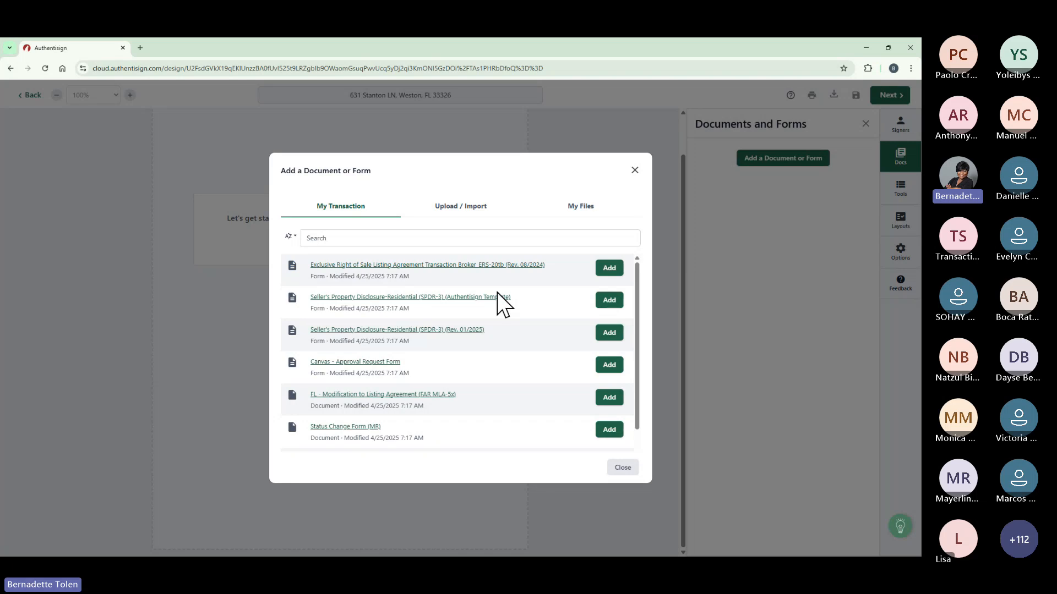
click(609, 268)
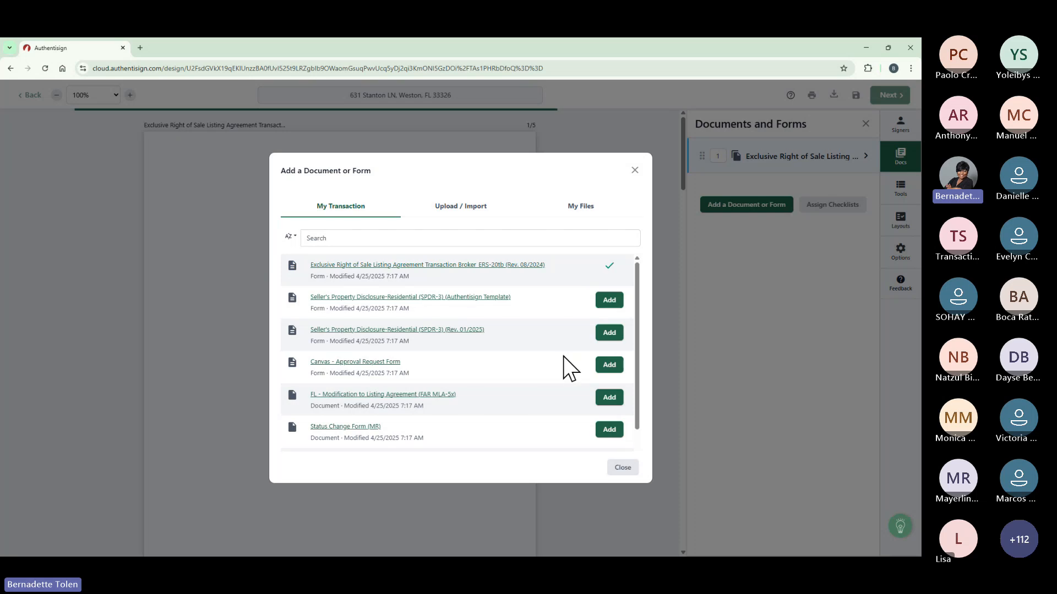
scroll(583, 355, down, 1)
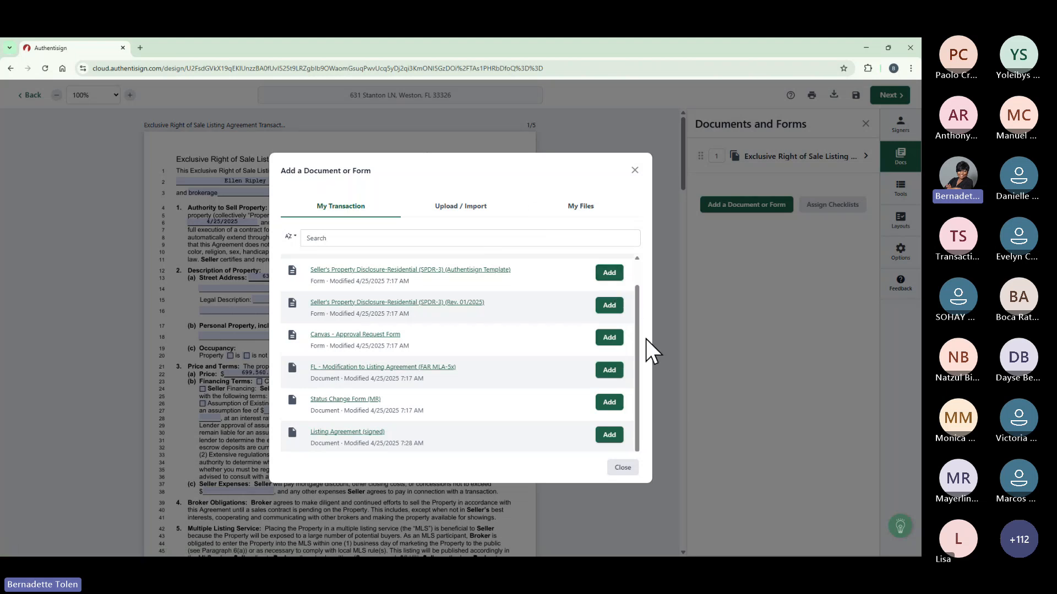
drag(637, 364, 638, 309)
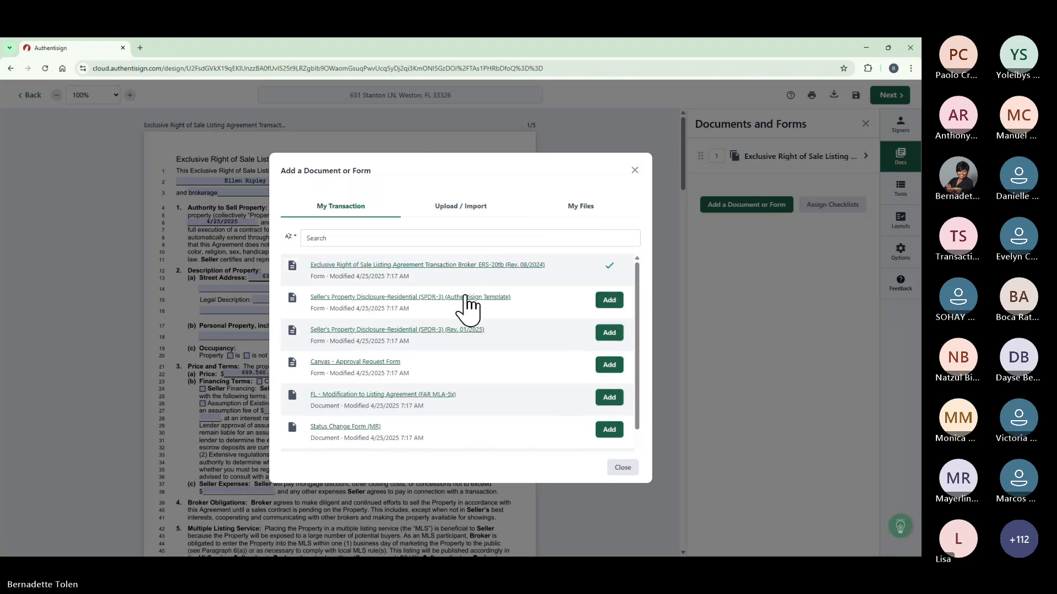
click(607, 302)
drag(636, 332, 638, 365)
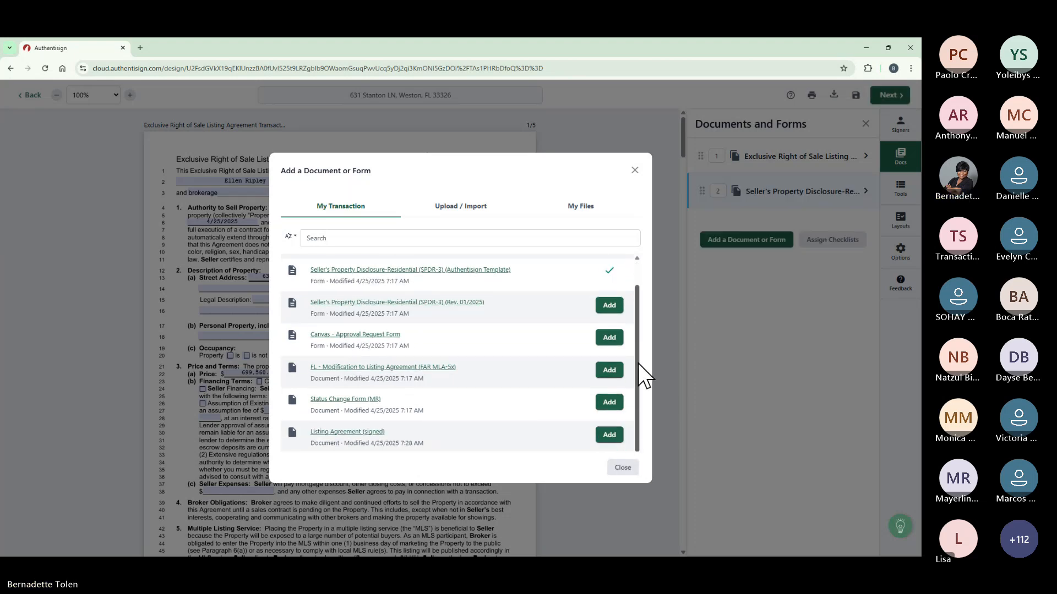
click(611, 402)
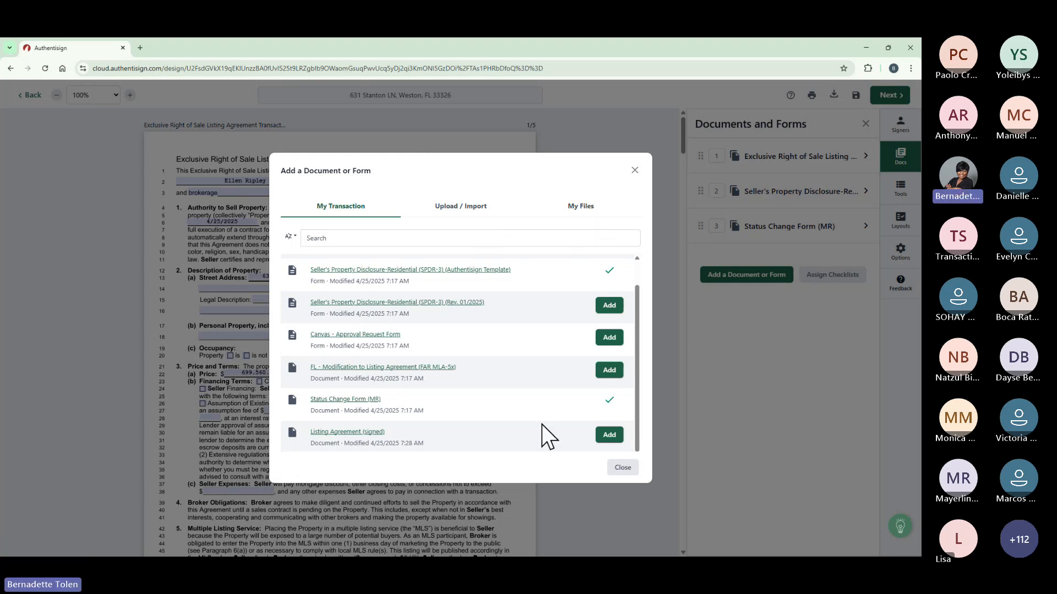
Close the add-document dialog, browse the listing agreement's page thumbnails, and hide the Documents panel.
click(622, 468)
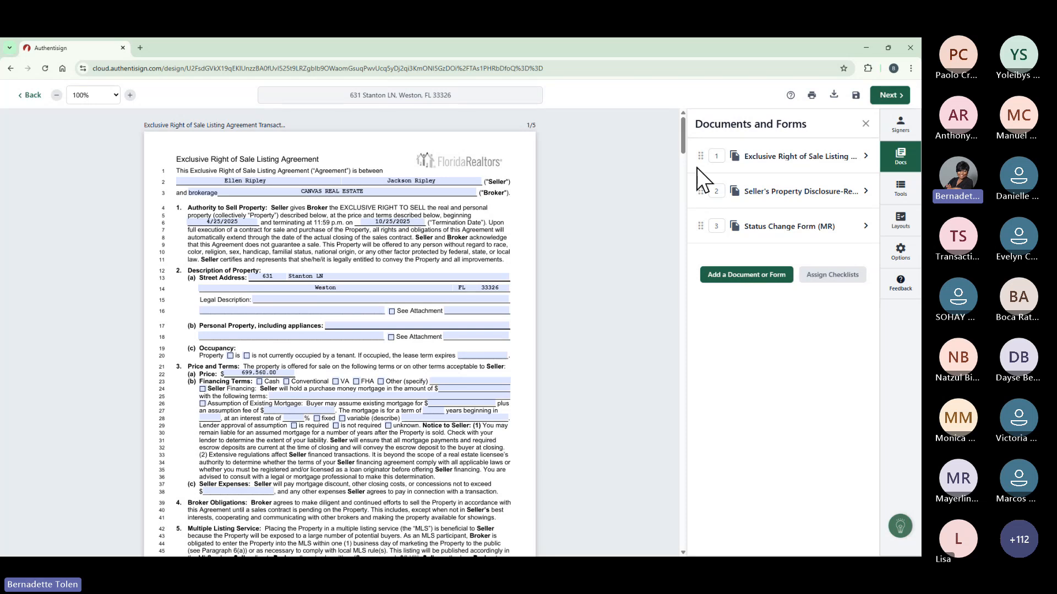
click(866, 156)
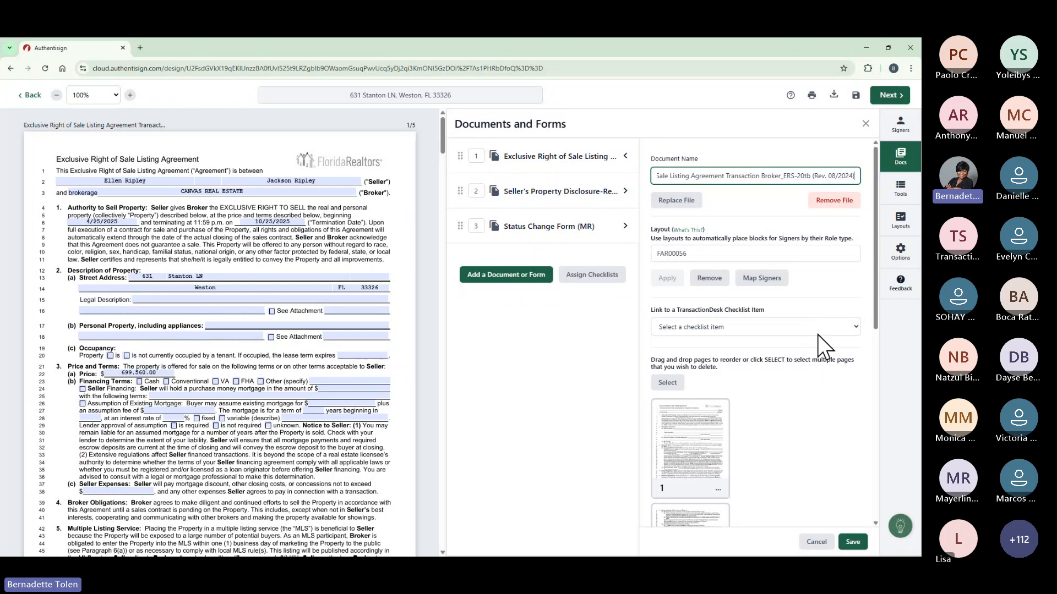
scroll(819, 337, down, 3)
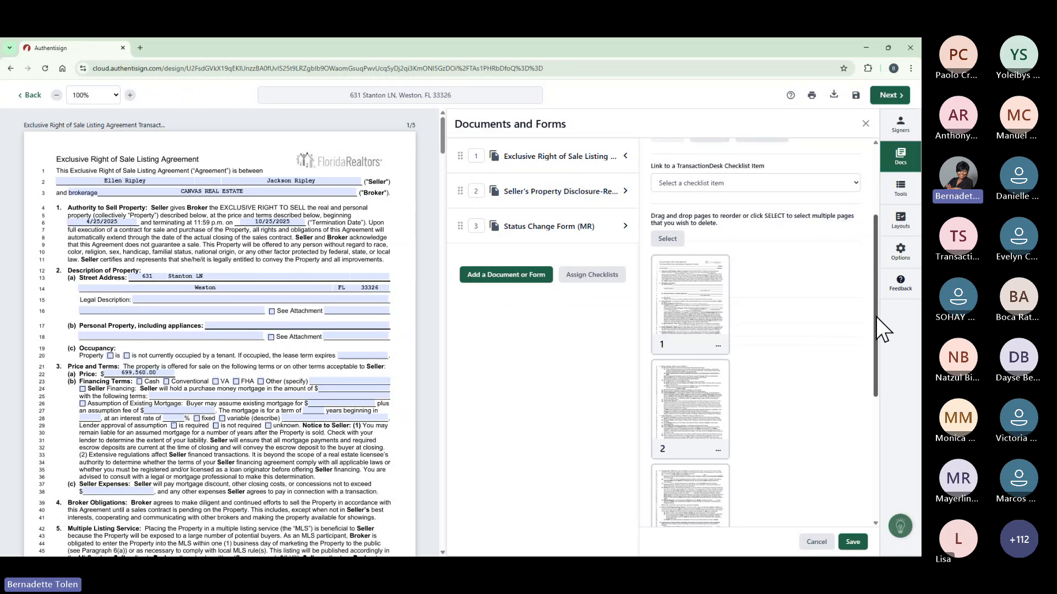
drag(876, 317, 862, 290)
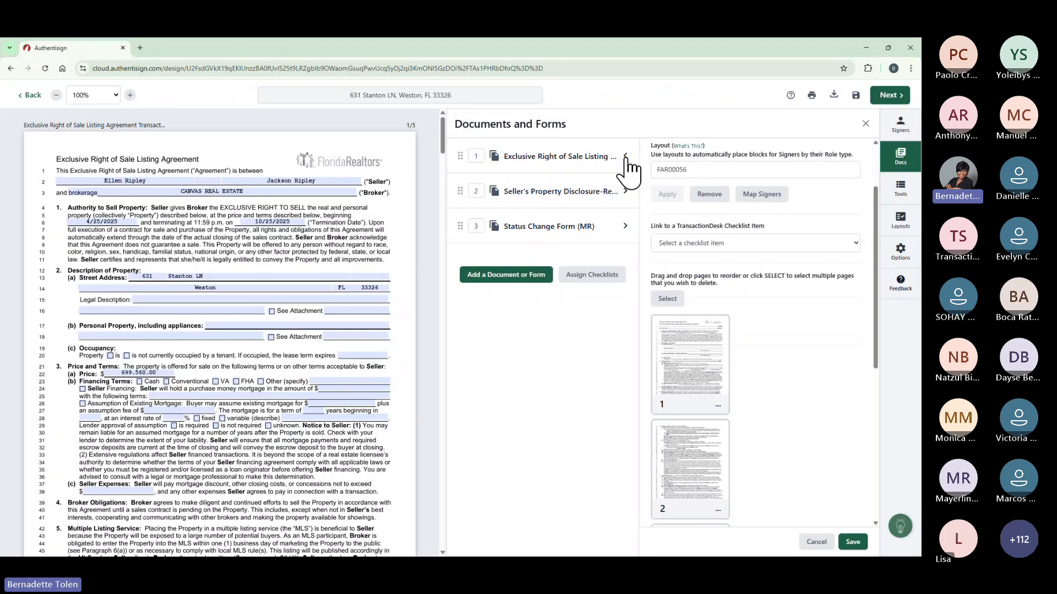
click(866, 123)
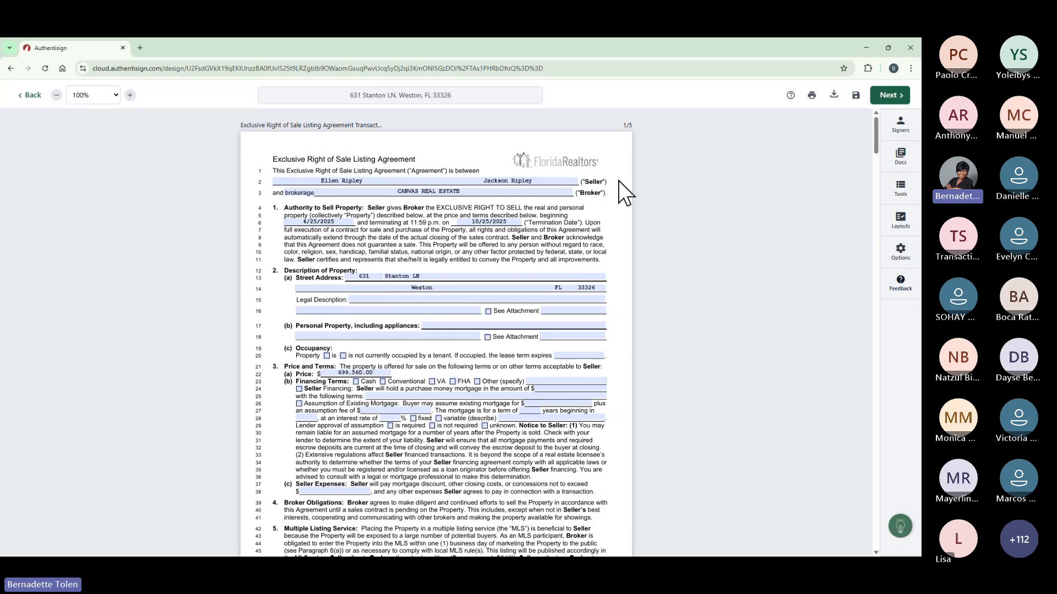
Scroll through the document pages down to the Status Change Form's signature section.
drag(875, 137, 877, 164)
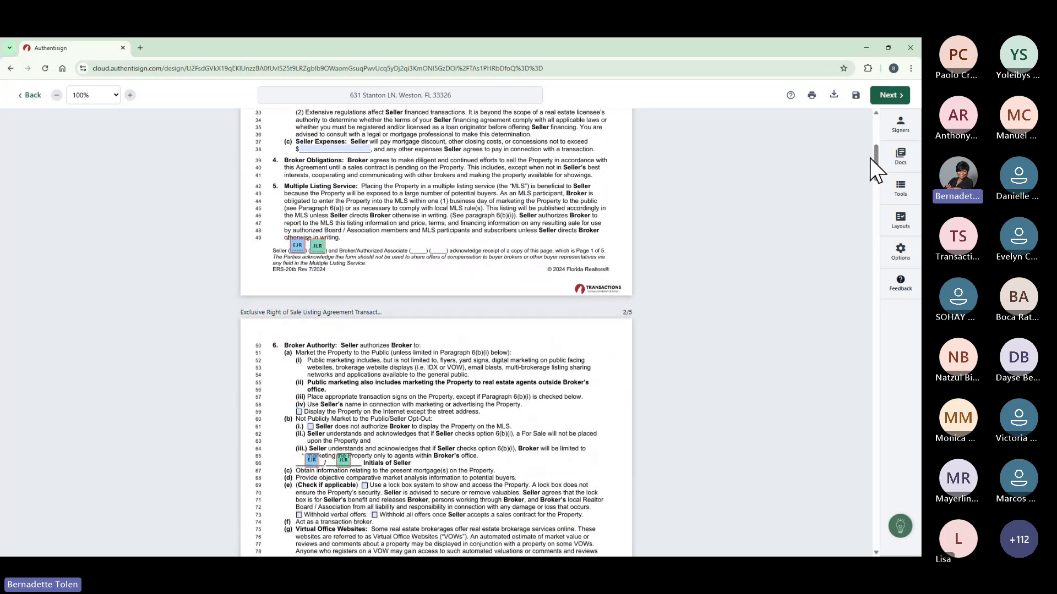
mouse_move(874, 163)
mouse_down()
mouse_move(874, 372)
mouse_move(891, 547)
mouse_move(878, 460)
mouse_move(878, 537)
mouse_up()
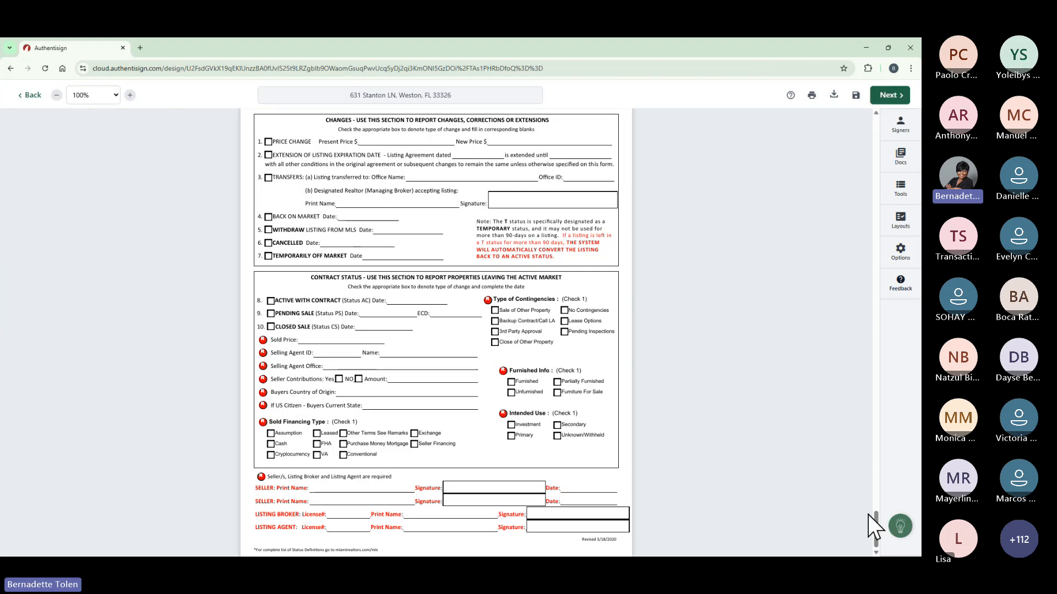
scroll(878, 527, up, 1)
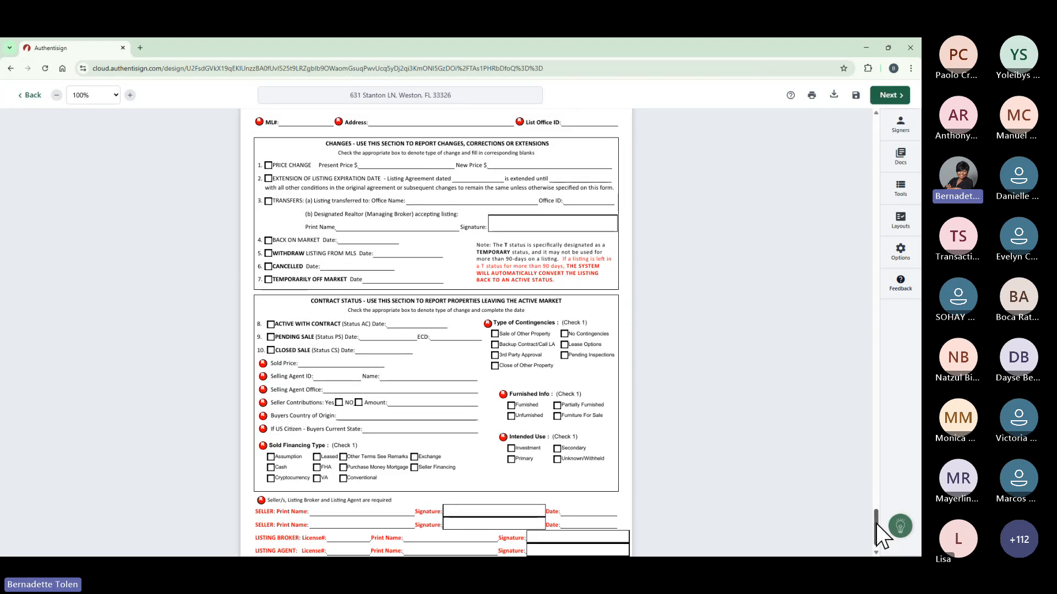
scroll(877, 524, down, 1)
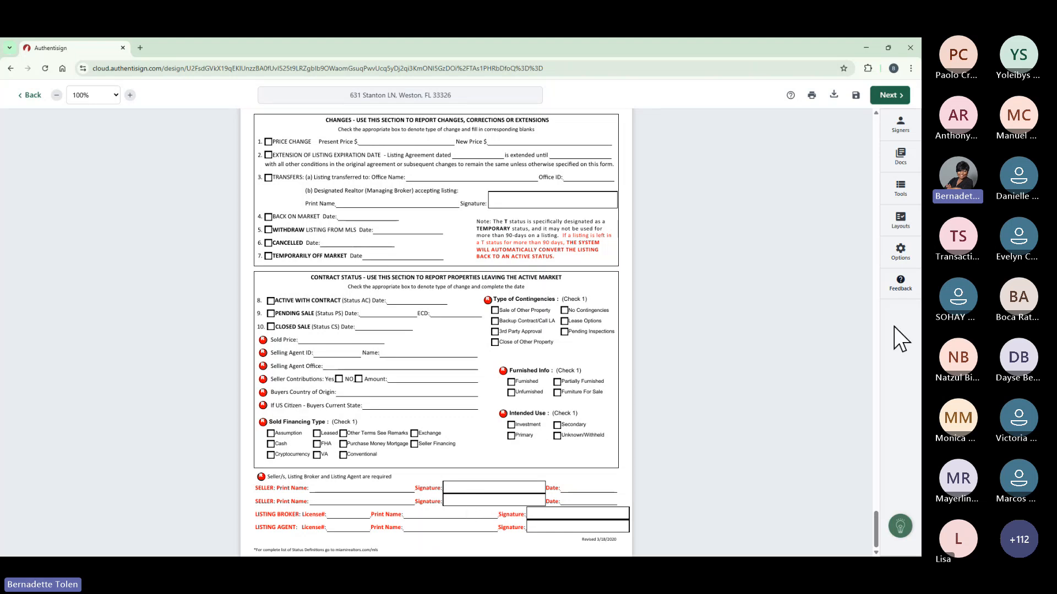
Place the first seller's Sign Here field on the first SELLER line, plus an initials box.
click(901, 190)
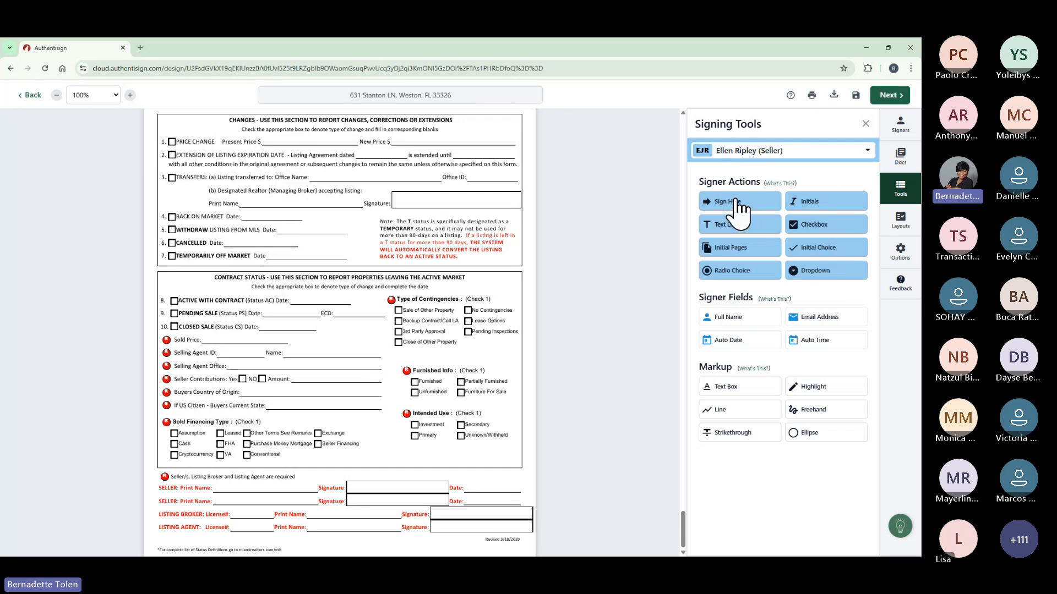
mouse_move(732, 204)
mouse_down()
mouse_move(556, 326)
mouse_move(216, 478)
mouse_move(355, 478)
mouse_up()
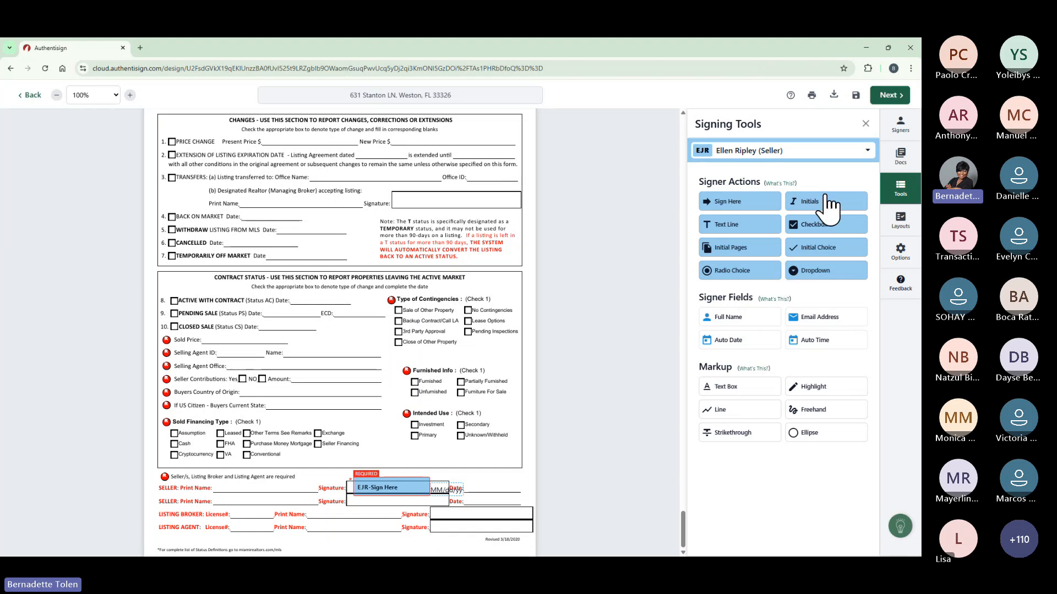
drag(825, 201, 490, 445)
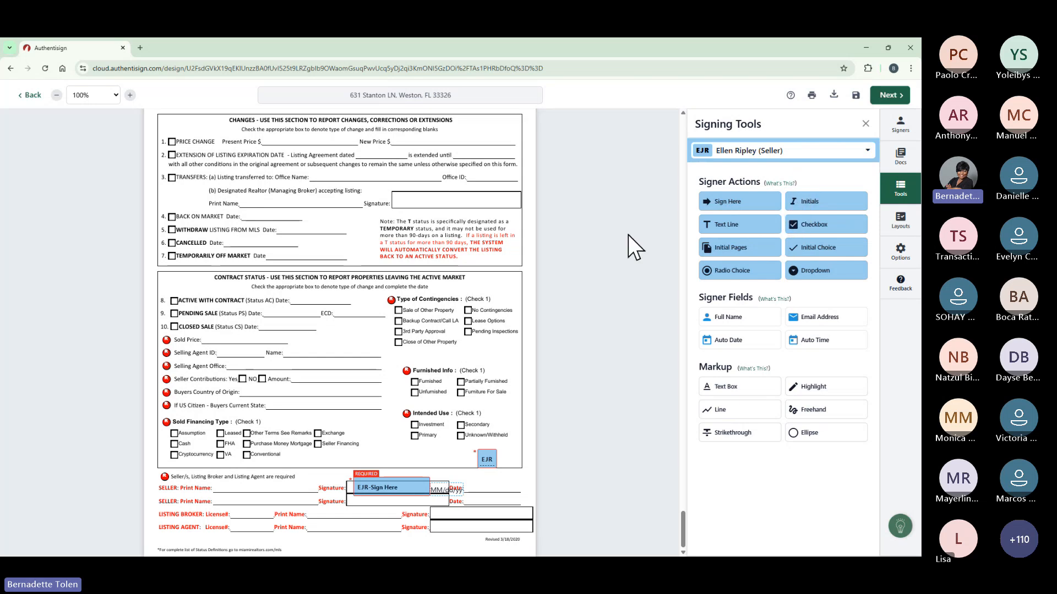
For the other seller, place a Sign Here field on the second SELLER line and initials beside the first.
click(869, 151)
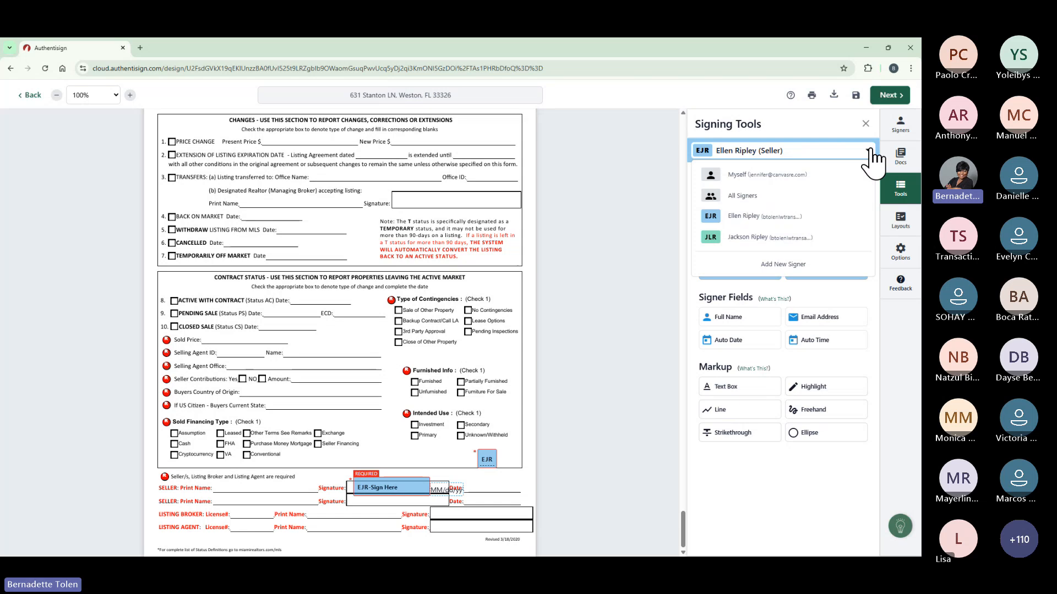
click(812, 240)
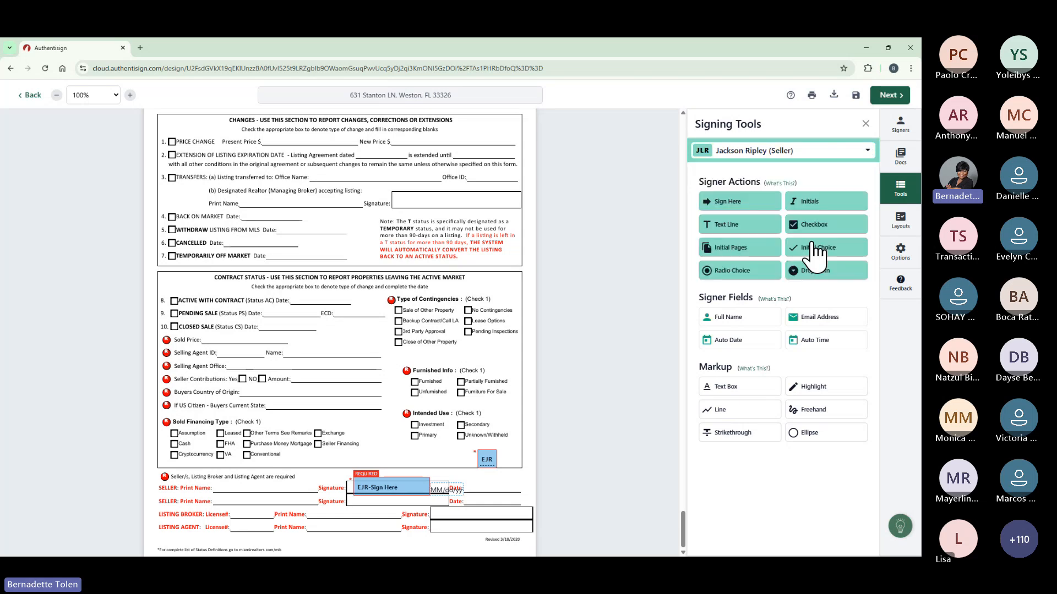
mouse_move(729, 203)
mouse_down()
mouse_move(542, 369)
mouse_move(382, 447)
mouse_move(279, 468)
mouse_move(272, 483)
mouse_move(290, 509)
mouse_move(350, 498)
mouse_up()
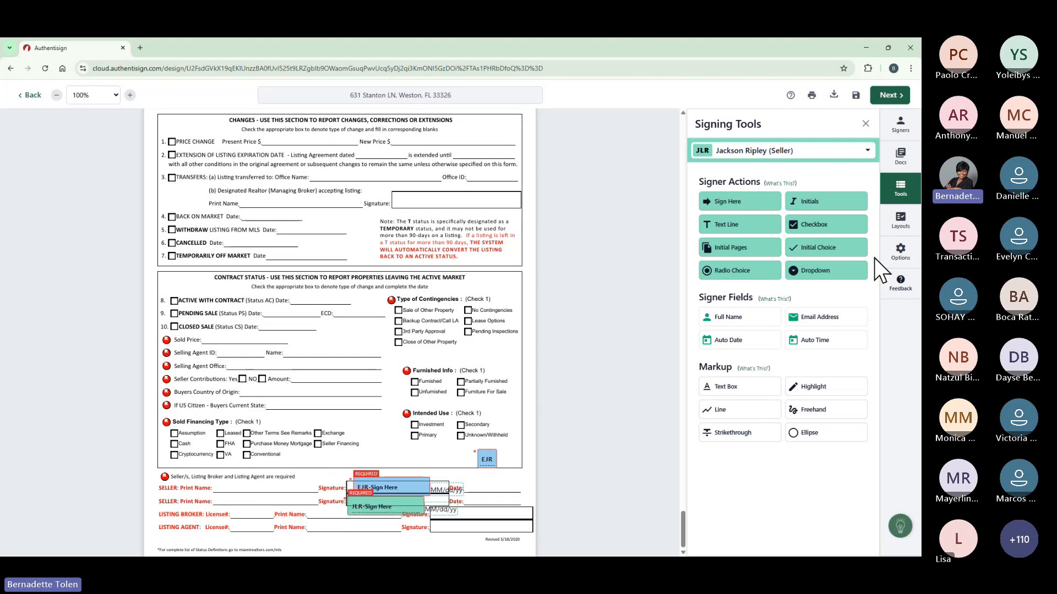
drag(832, 209, 693, 328)
drag(439, 453, 440, 454)
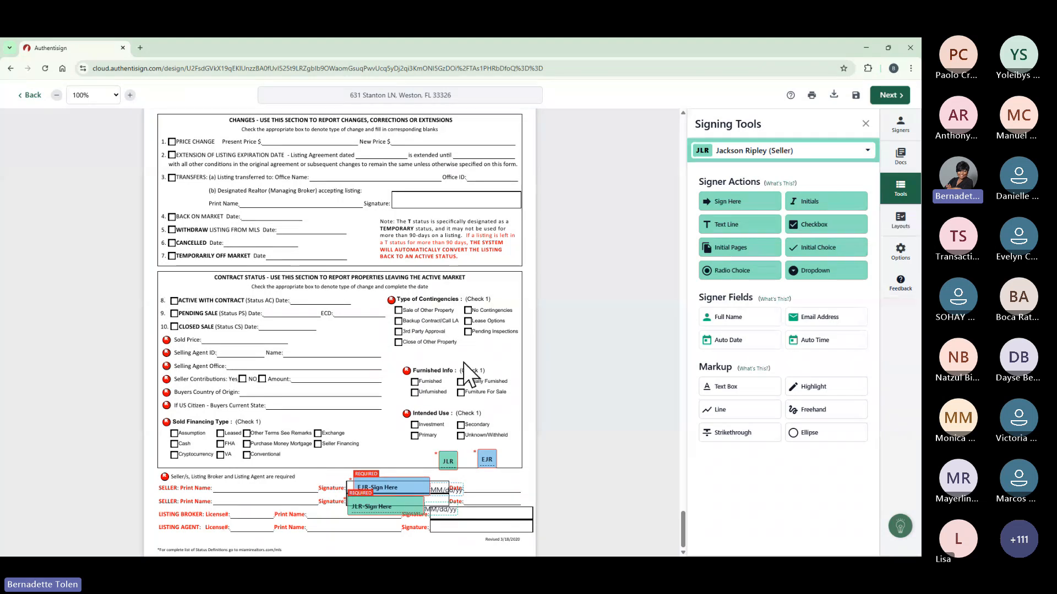
Save the Status Change Form's field placement as a new layout named 'Change Form'.
click(901, 220)
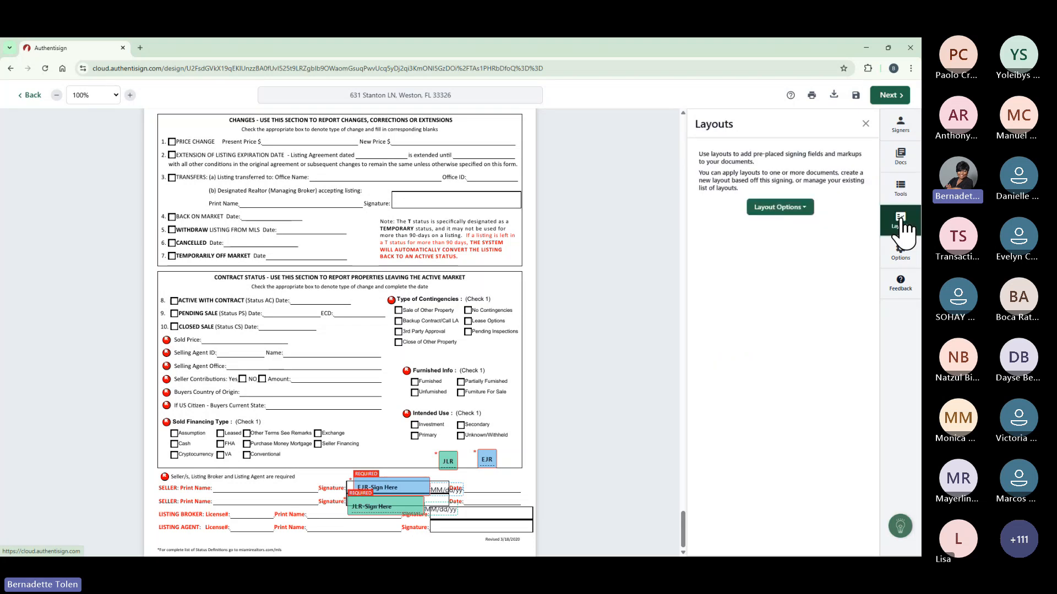
click(800, 211)
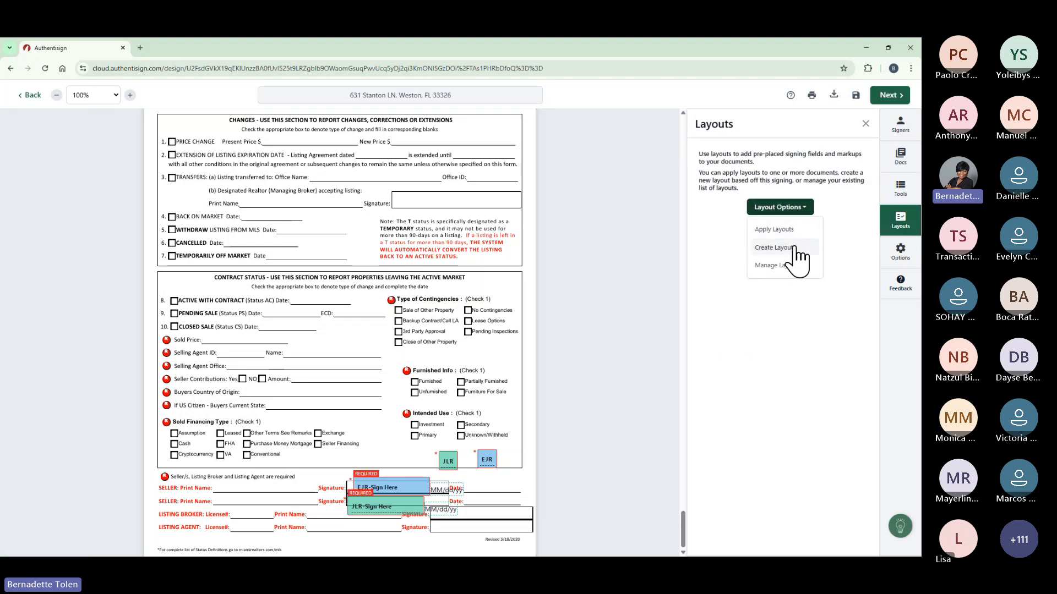
click(794, 246)
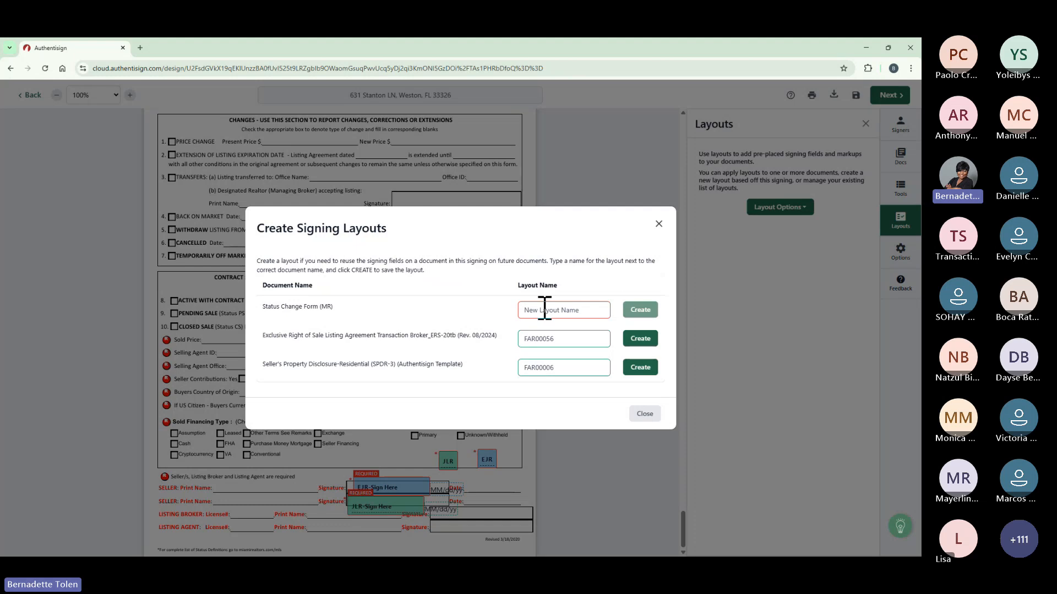
click(577, 310)
text(C)
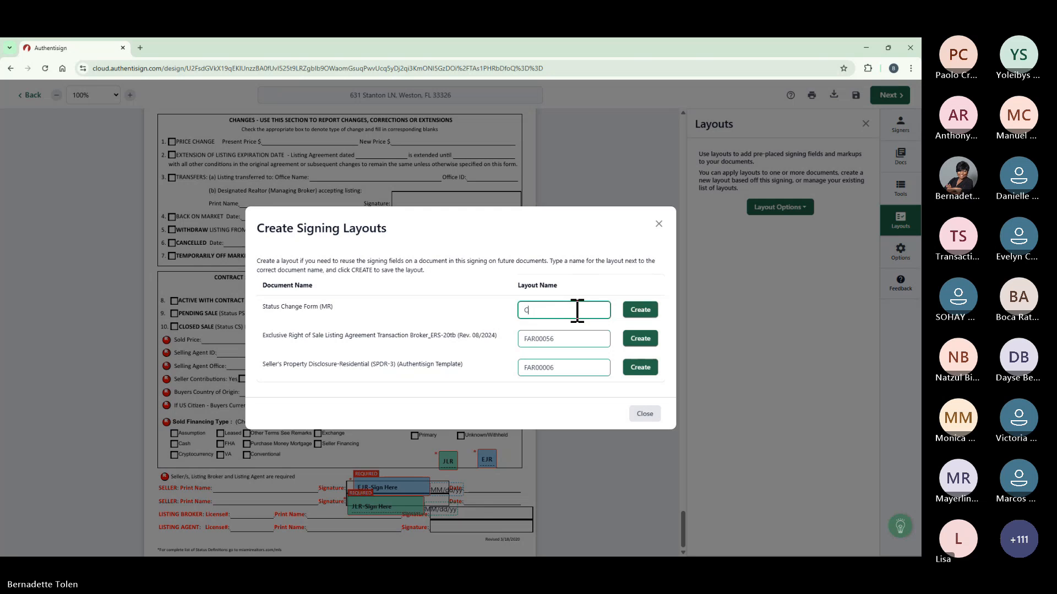
text(hage F)
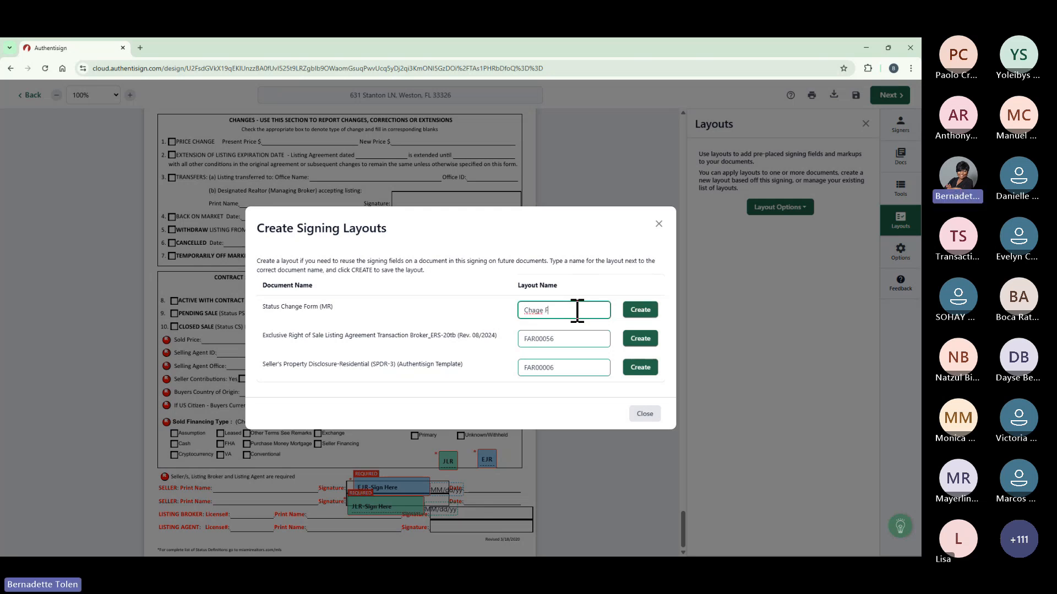
text(orm)
click(537, 310)
text(n)
click(643, 311)
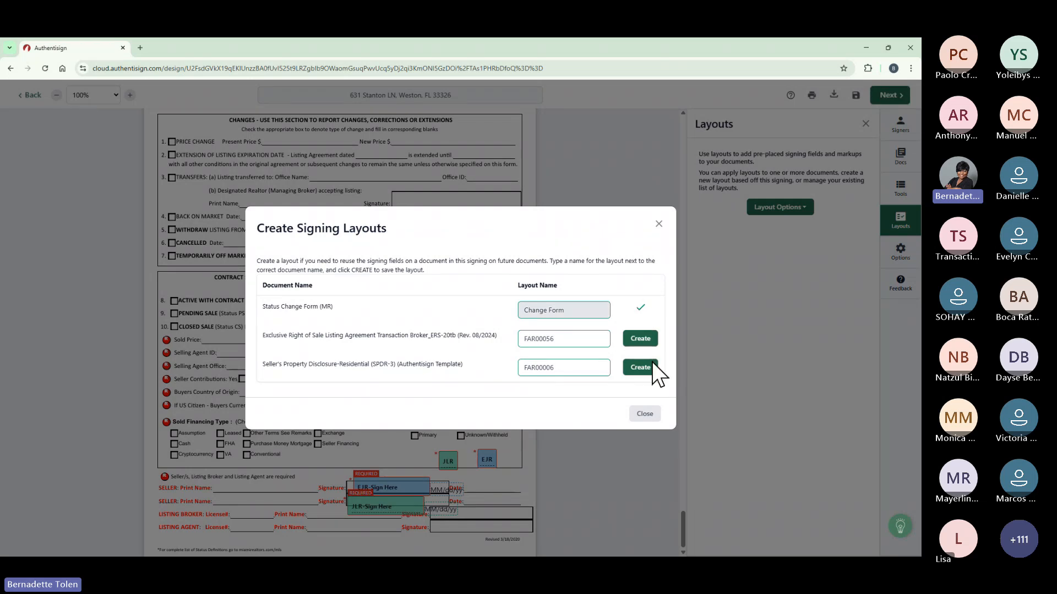
click(654, 419)
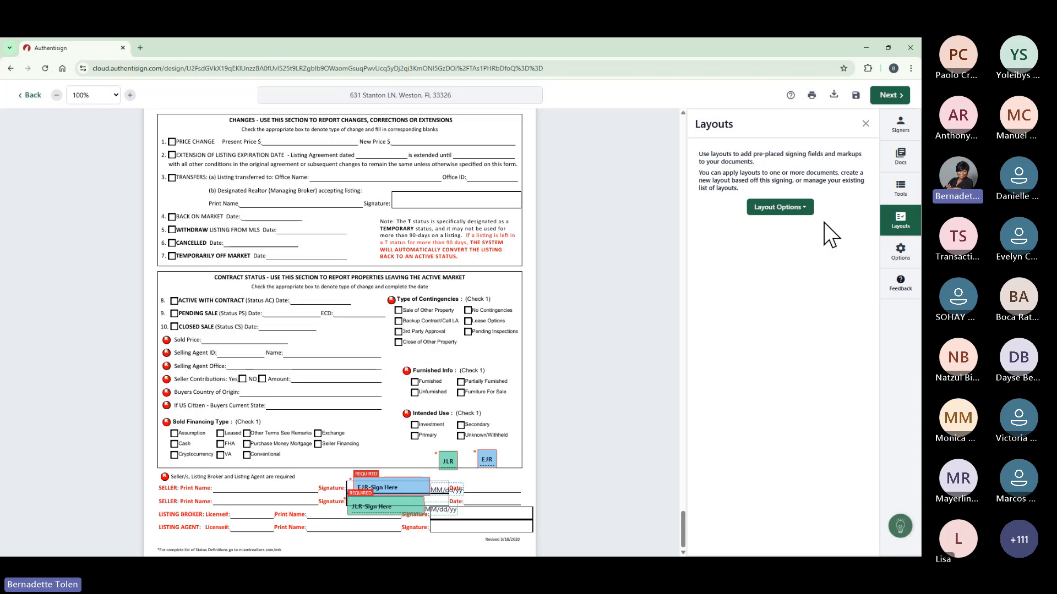
click(806, 208)
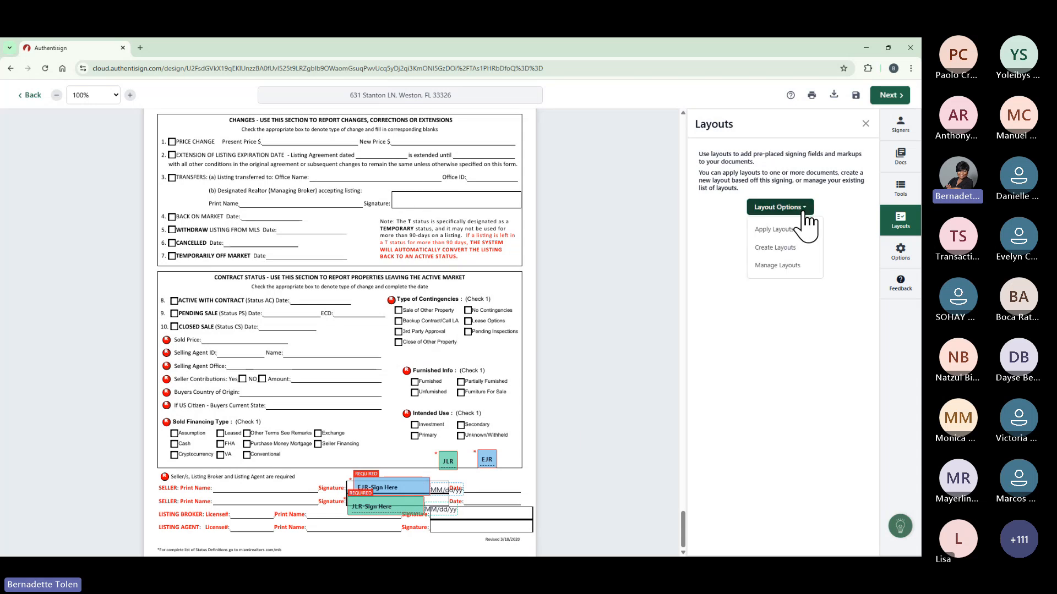
click(779, 265)
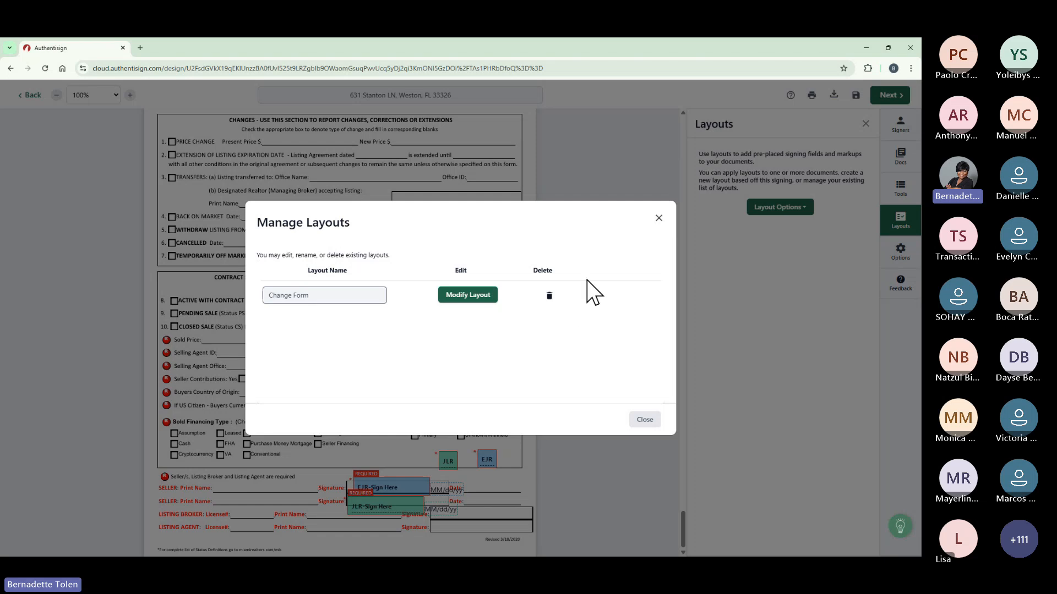
click(649, 420)
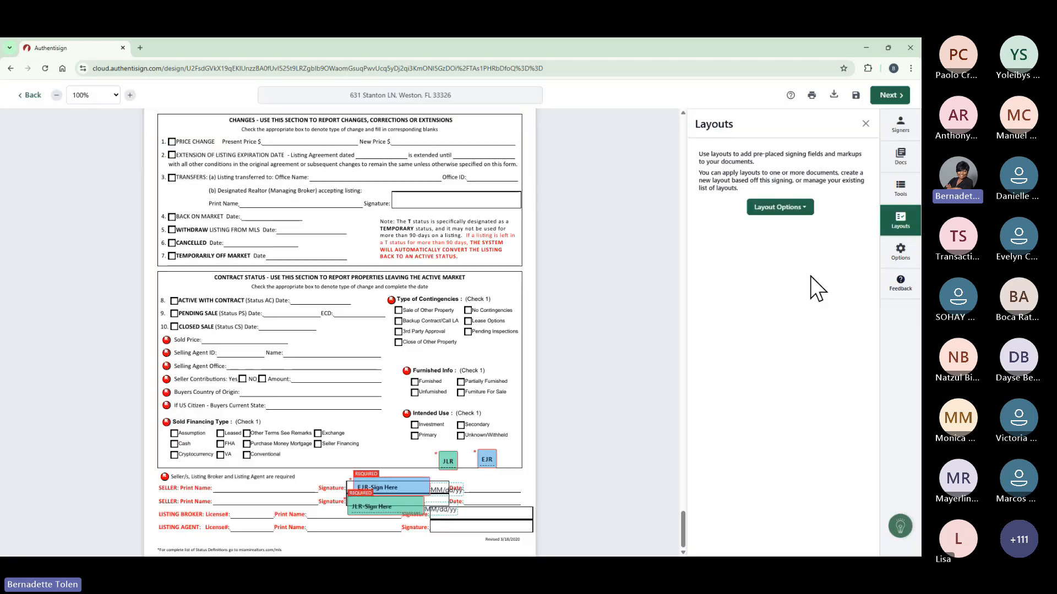
Review the signature and signing-name options, then view the expiration settings (5/25/2025, 11:59 PM).
click(900, 258)
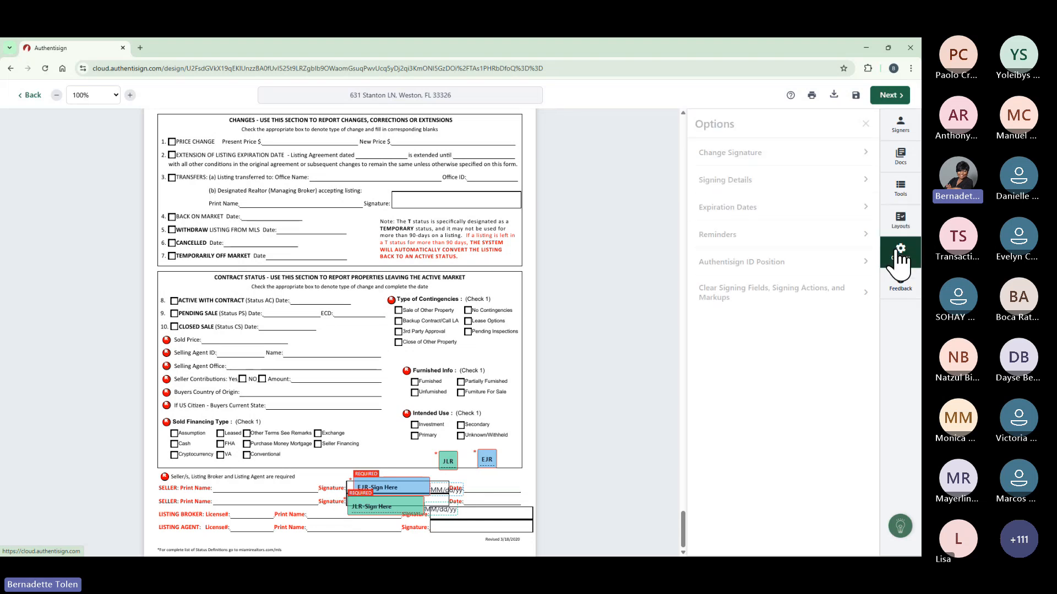
click(865, 157)
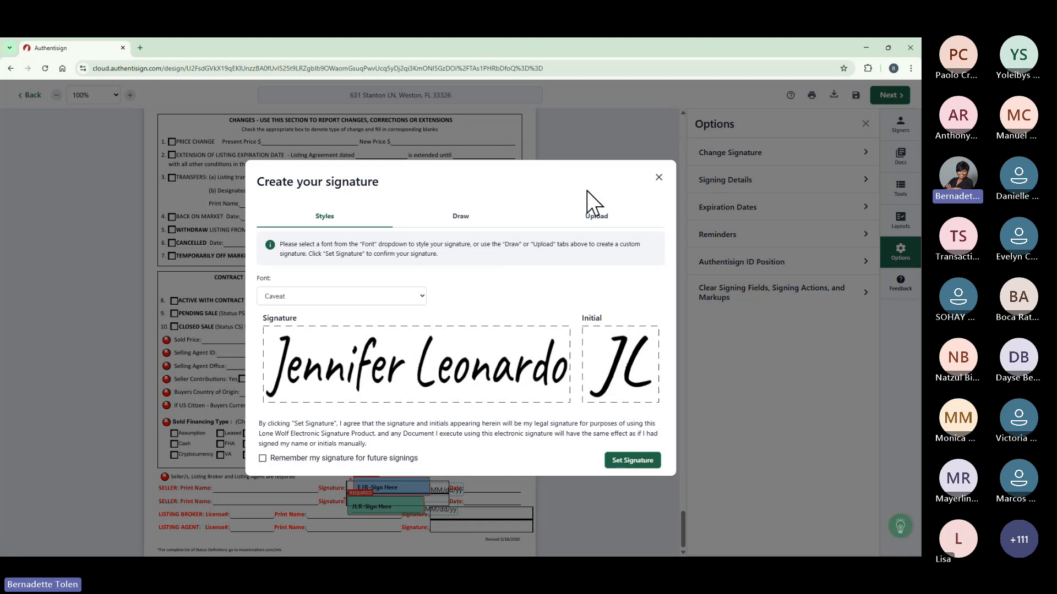
click(659, 177)
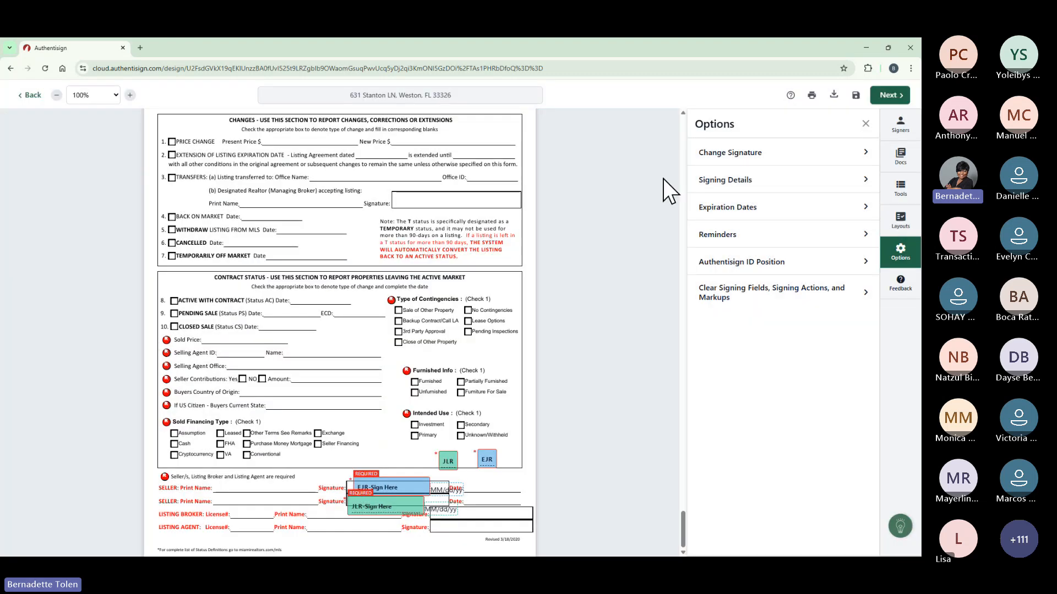
click(771, 180)
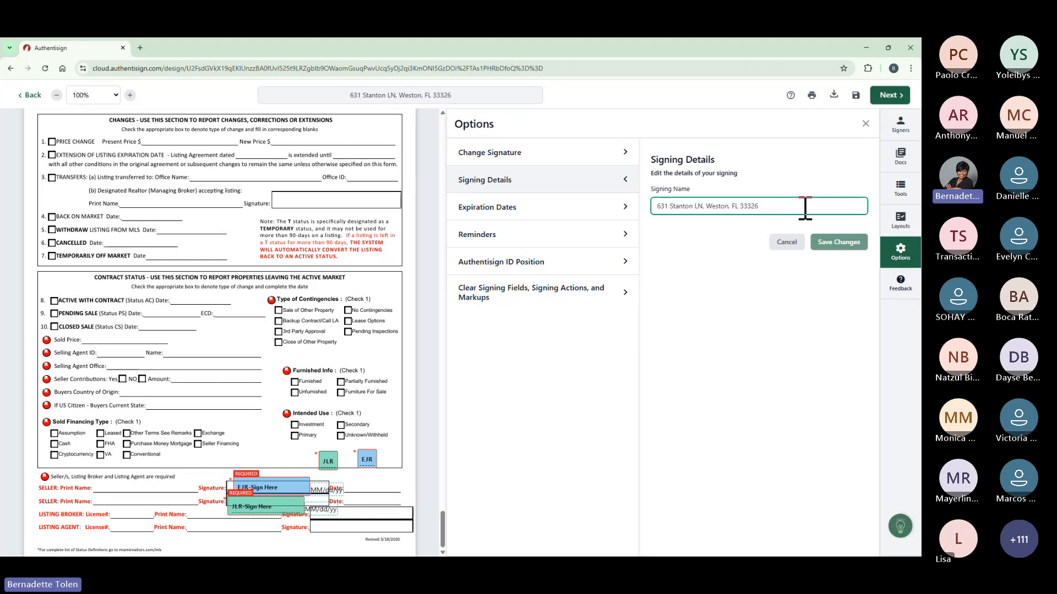
click(555, 212)
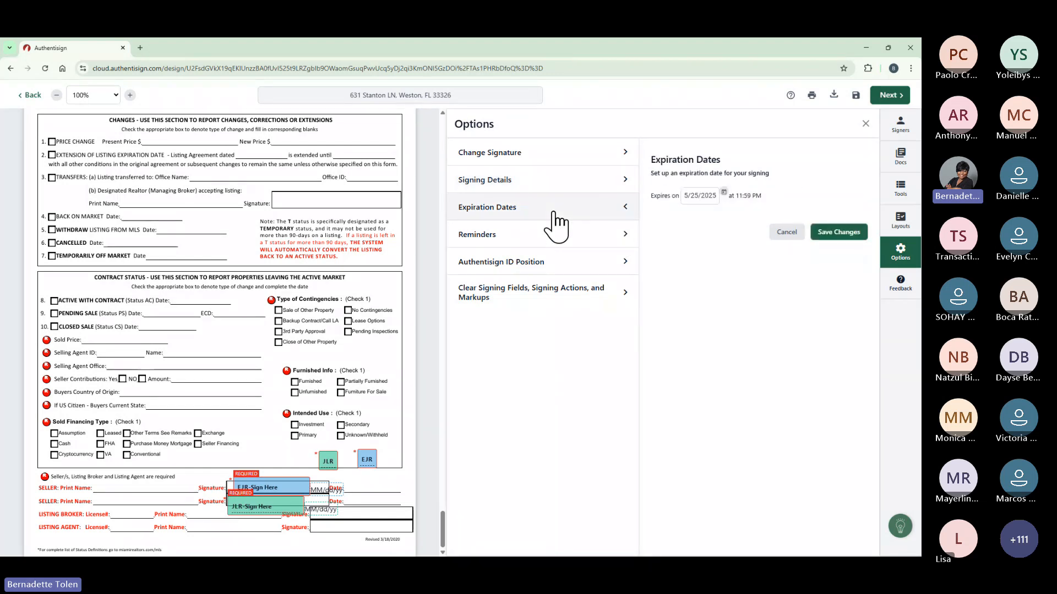
Change the signing's expiration date to May 2, 2025, save, and view the reminder settings.
click(723, 192)
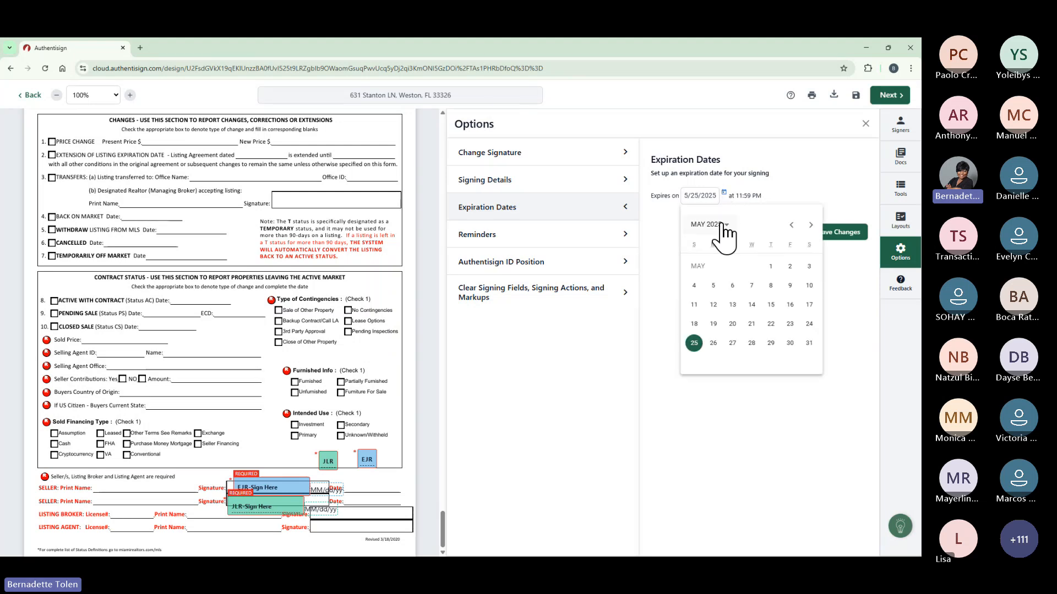
click(790, 268)
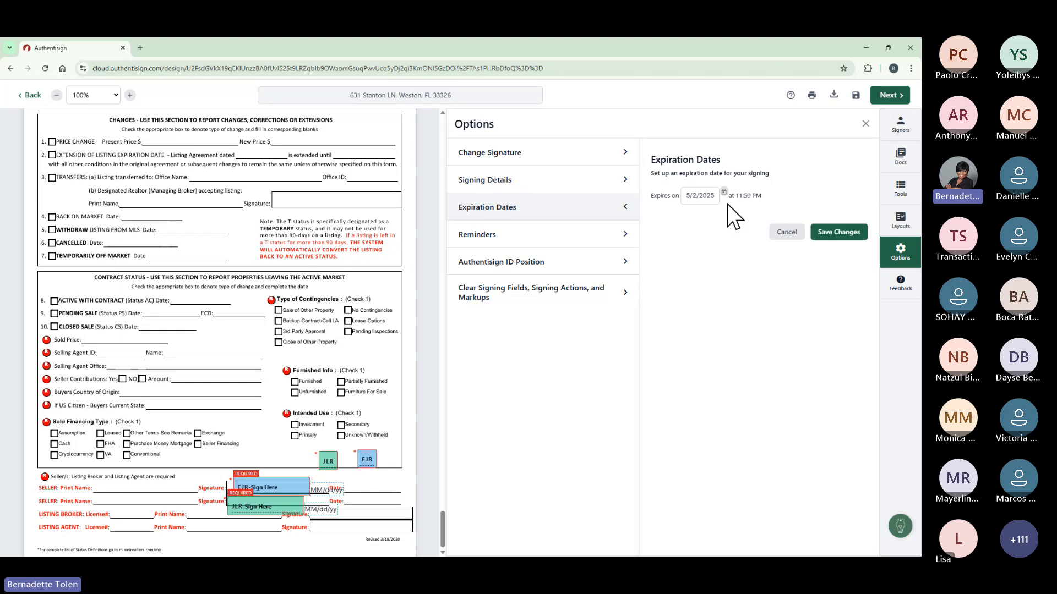
click(840, 232)
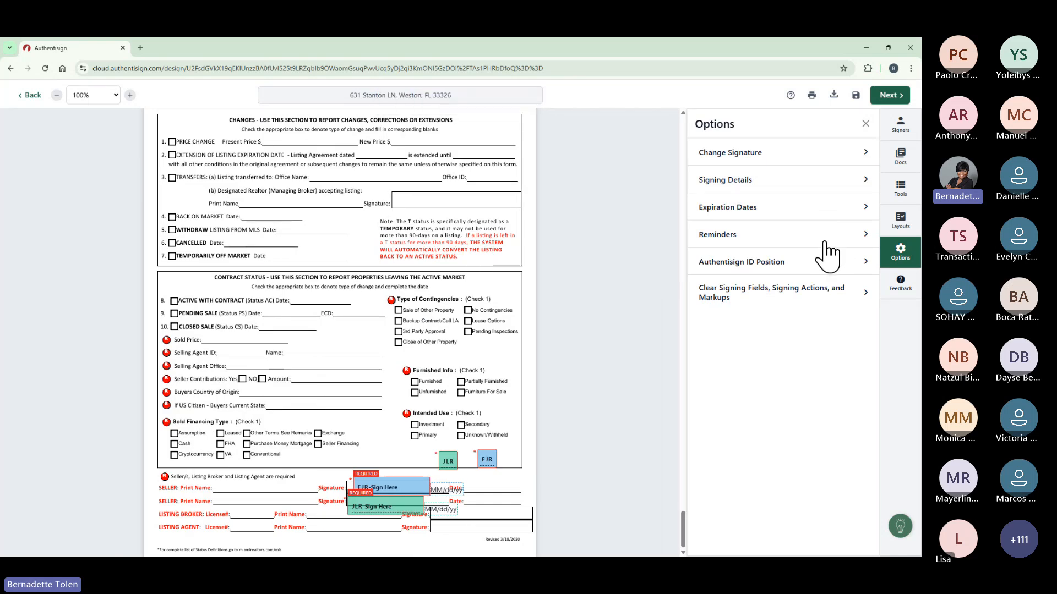
click(826, 240)
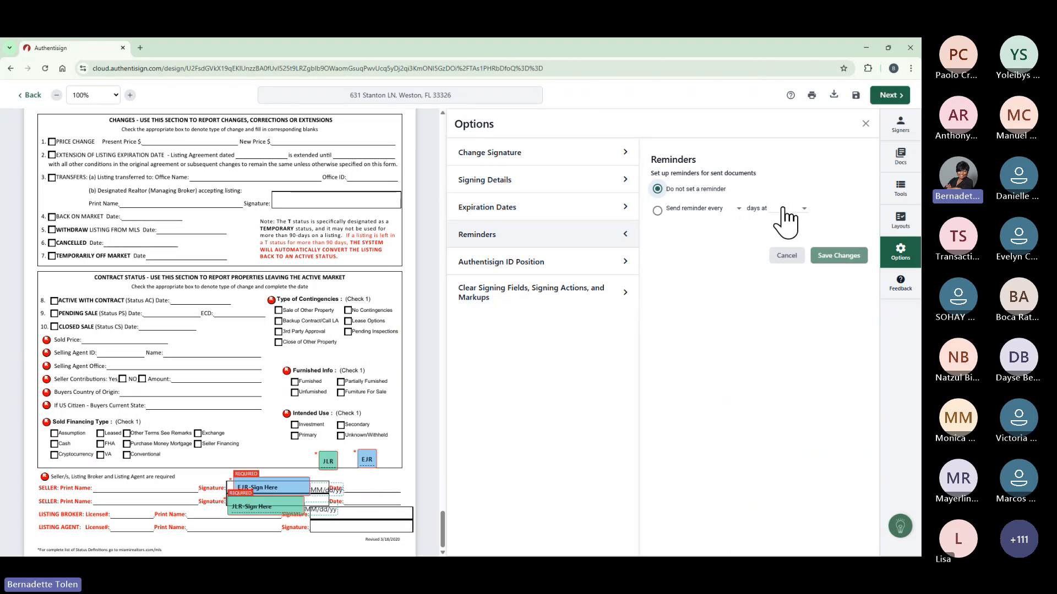
Leave reminders unset and the Authentisign ID position at Top Left, cancelling both settings dialogs.
click(741, 209)
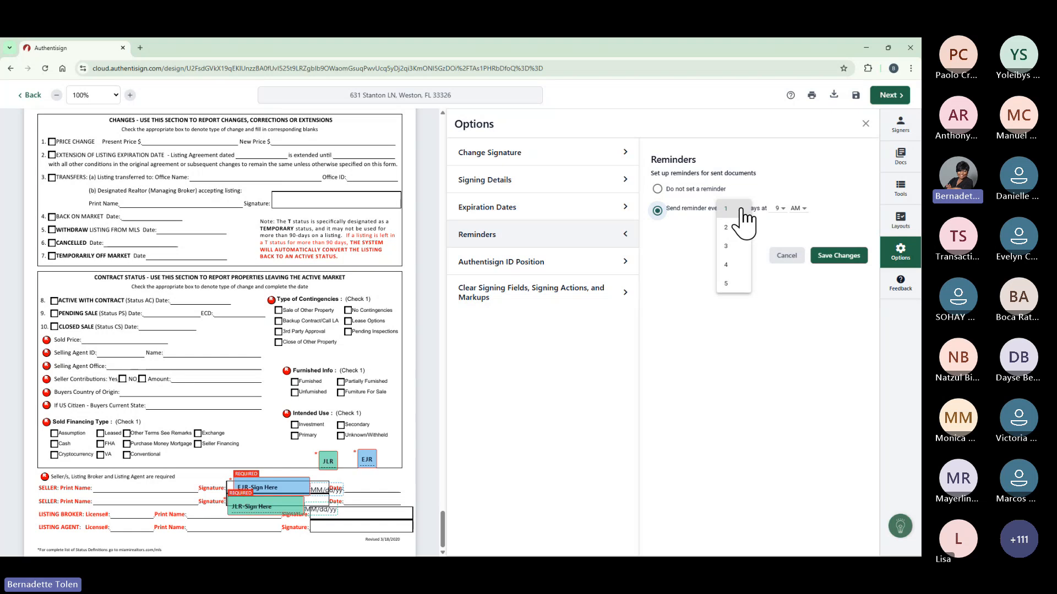
click(657, 189)
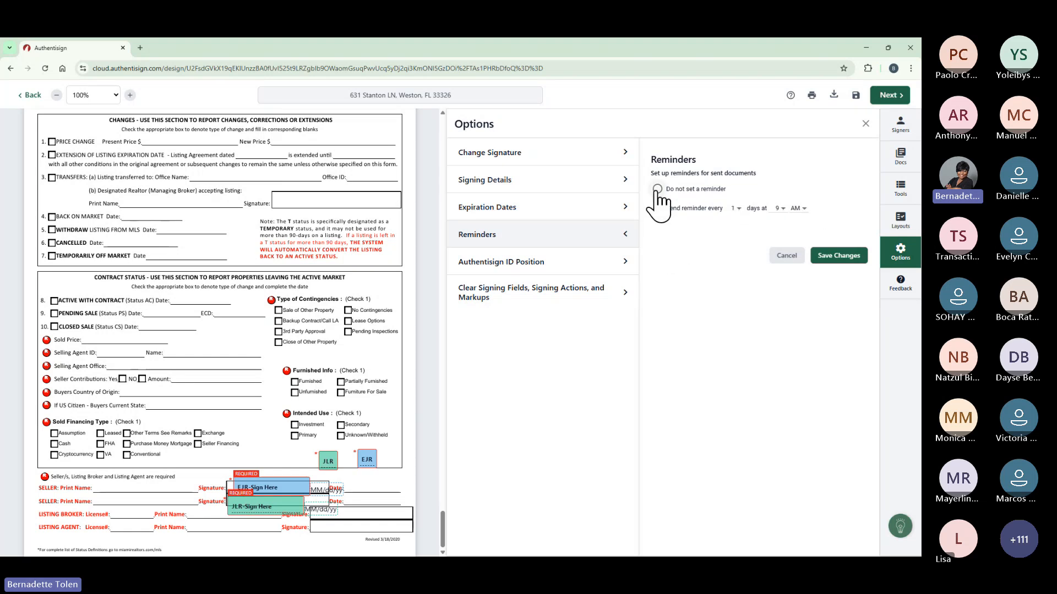
click(787, 256)
click(781, 265)
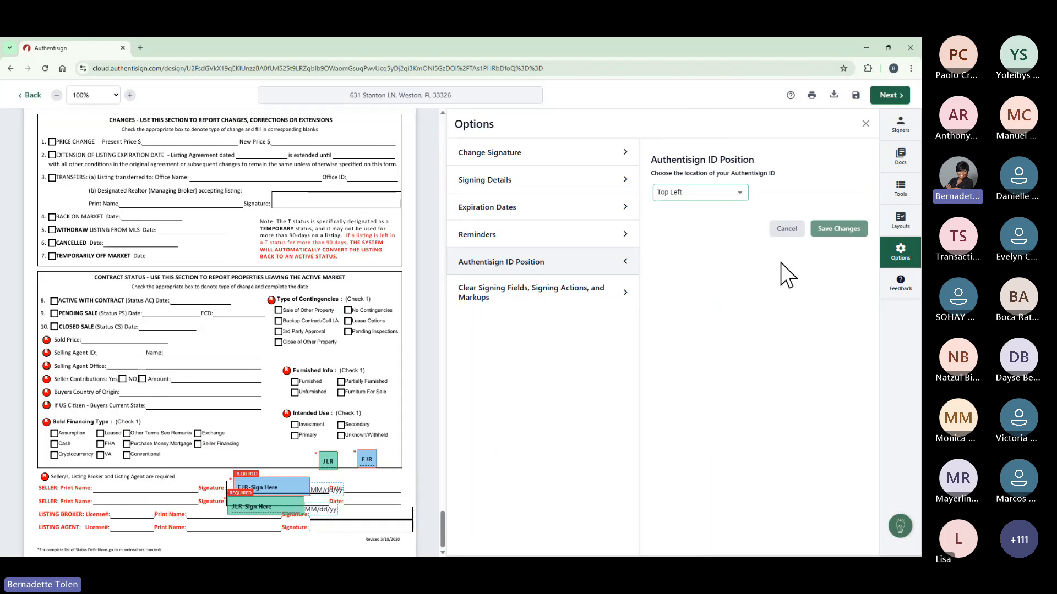
click(740, 193)
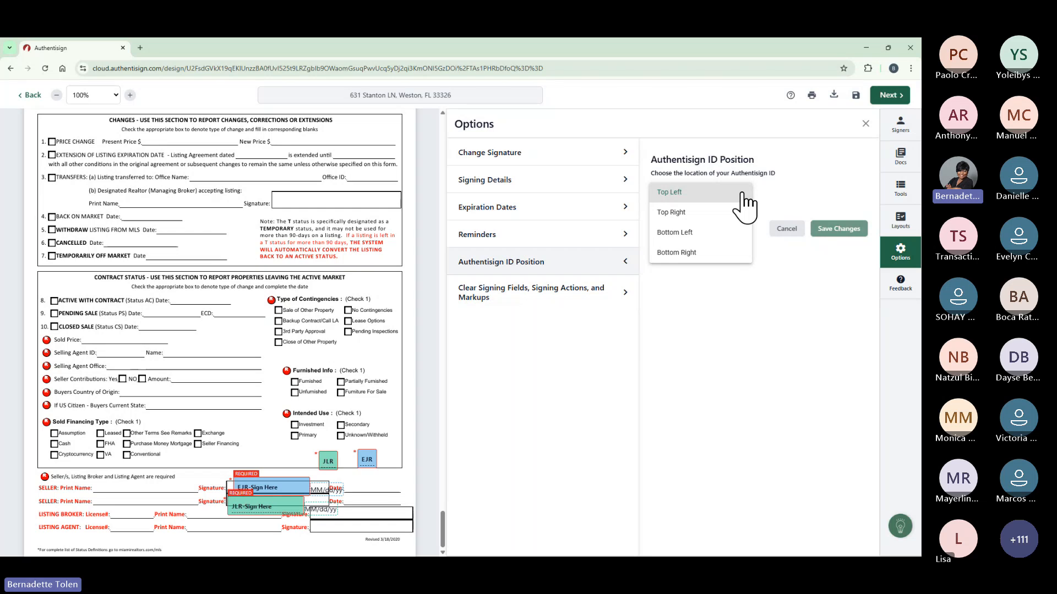
click(742, 194)
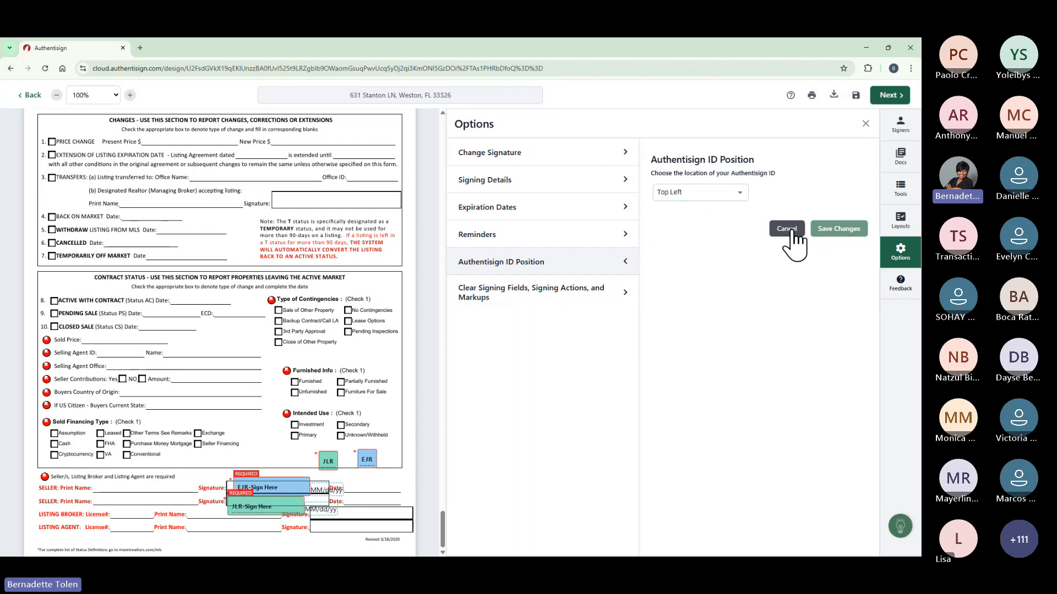
click(787, 228)
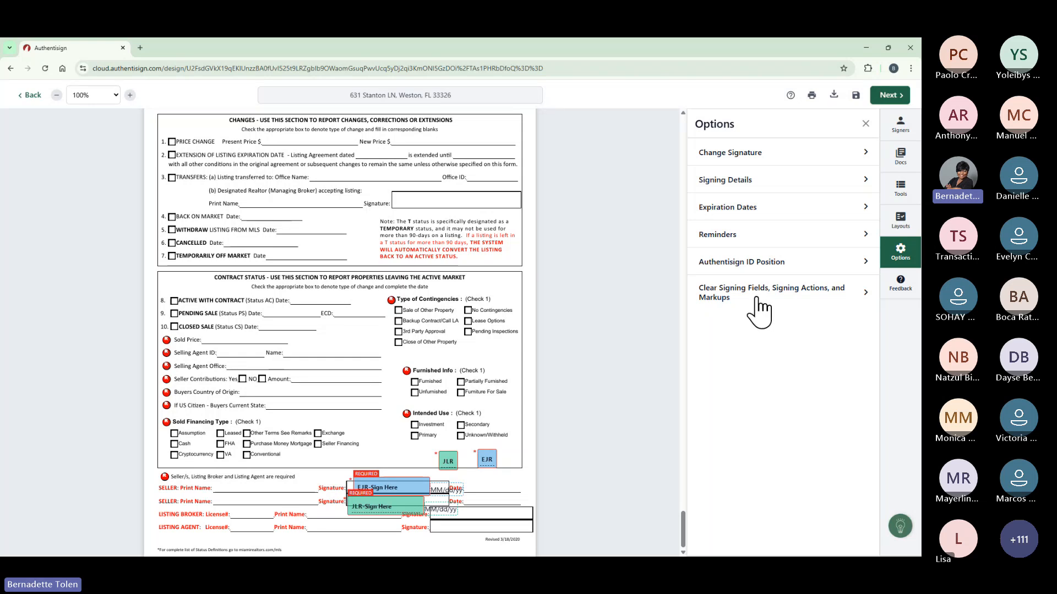
Review the clear fields and markups options without clearing anything, then proceed to Finalize Signing Setup.
click(757, 299)
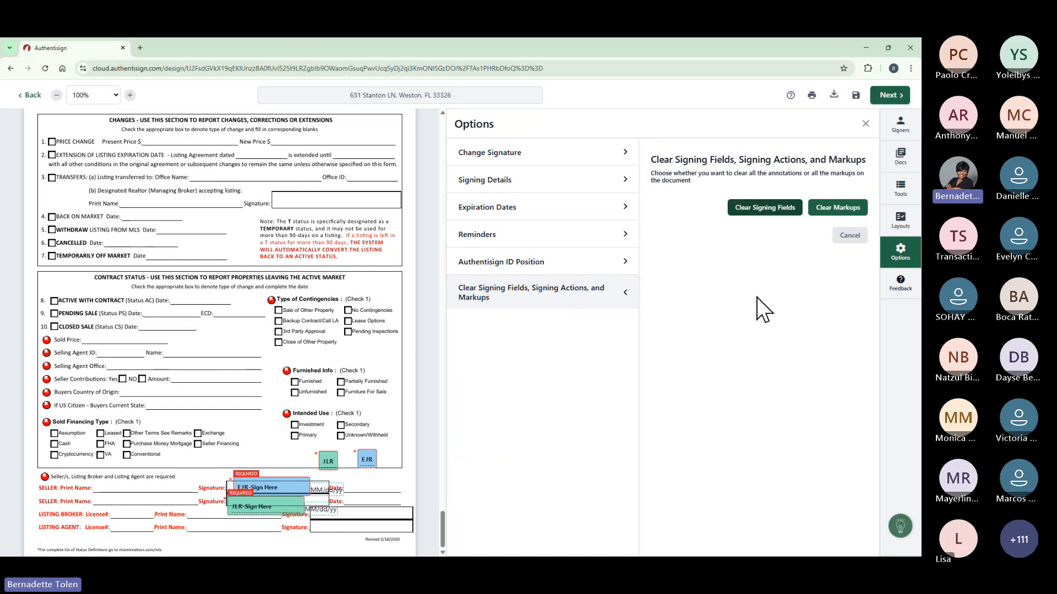
click(850, 236)
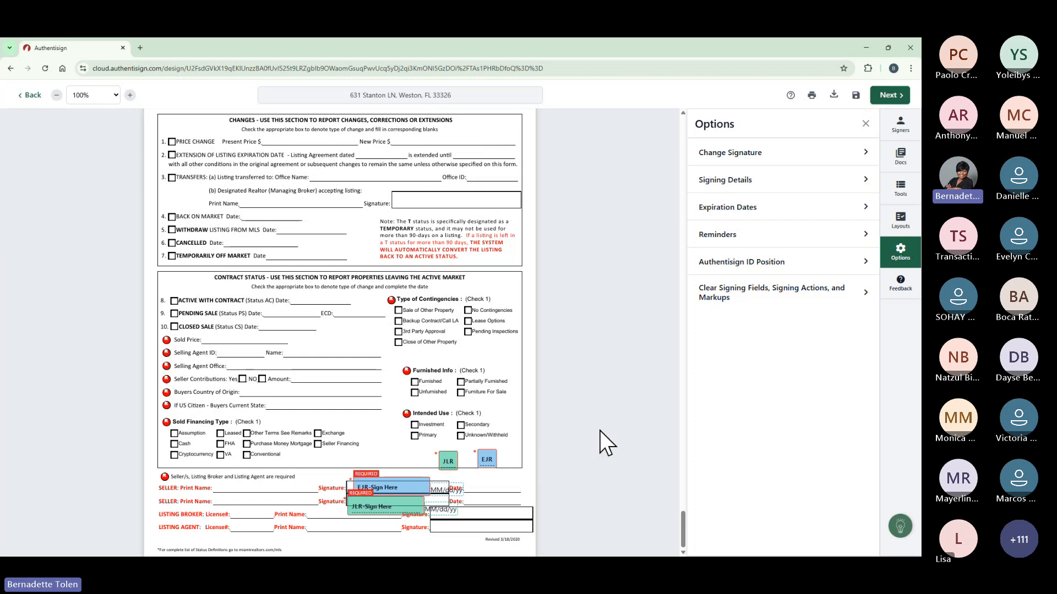
click(886, 95)
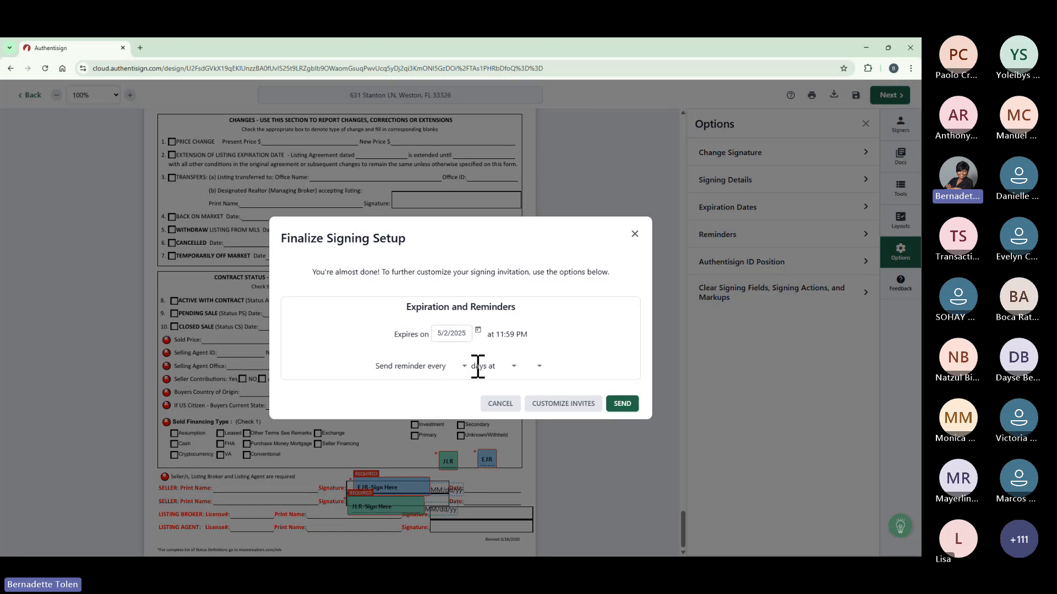
Give the invitation emails the subjects 'Please Review' and 'Thank You'.
click(571, 408)
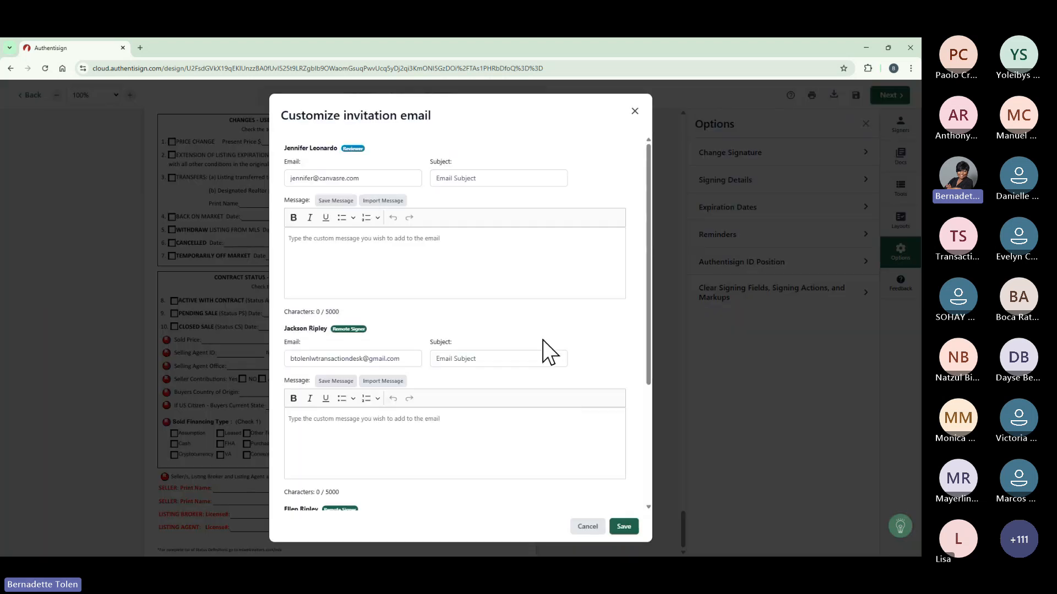
click(449, 182)
text(P)
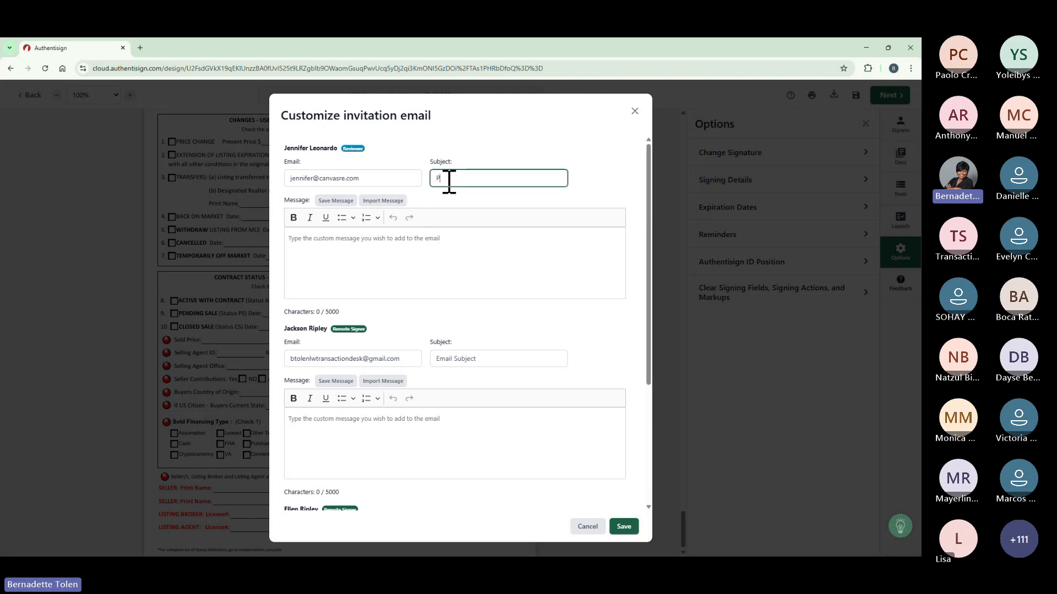
text(lease Review)
click(498, 357)
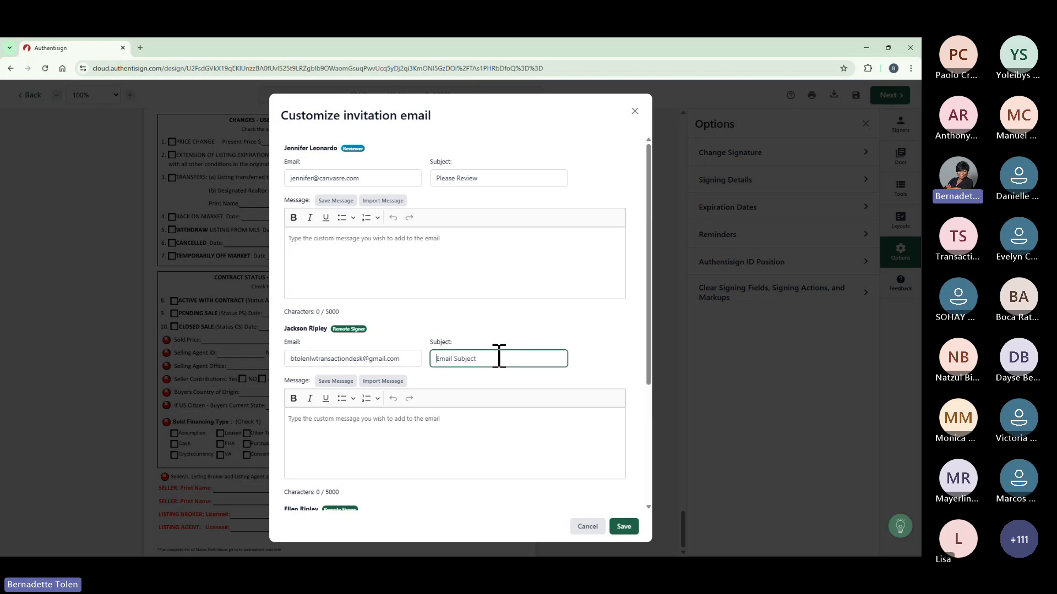
text(Thank You)
Write the seller's message 'Thank you for allowing me to sell you home, Here are your forms.' and save.
click(494, 421)
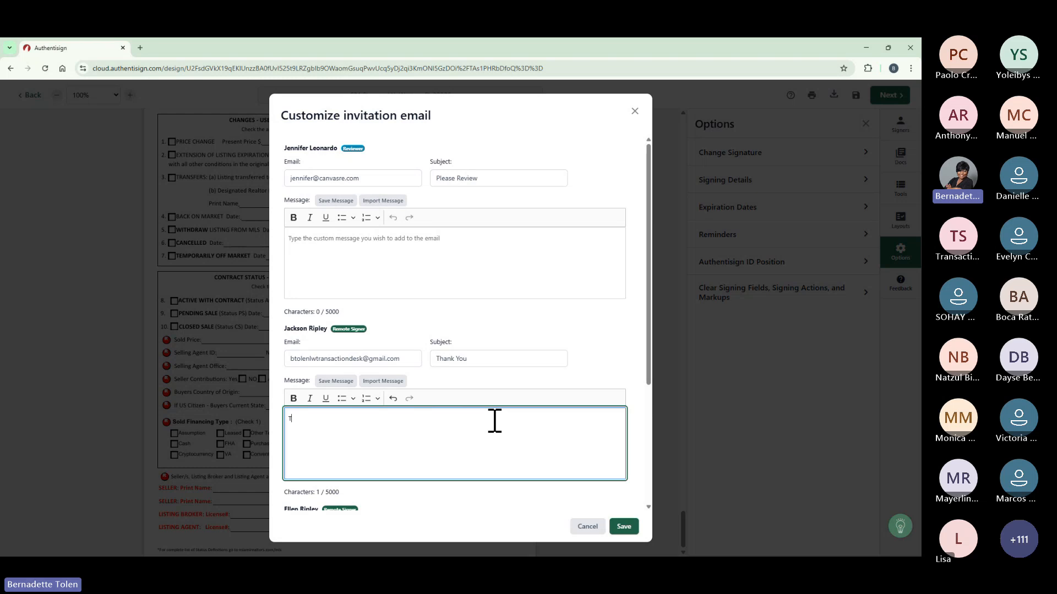
text(hanj)
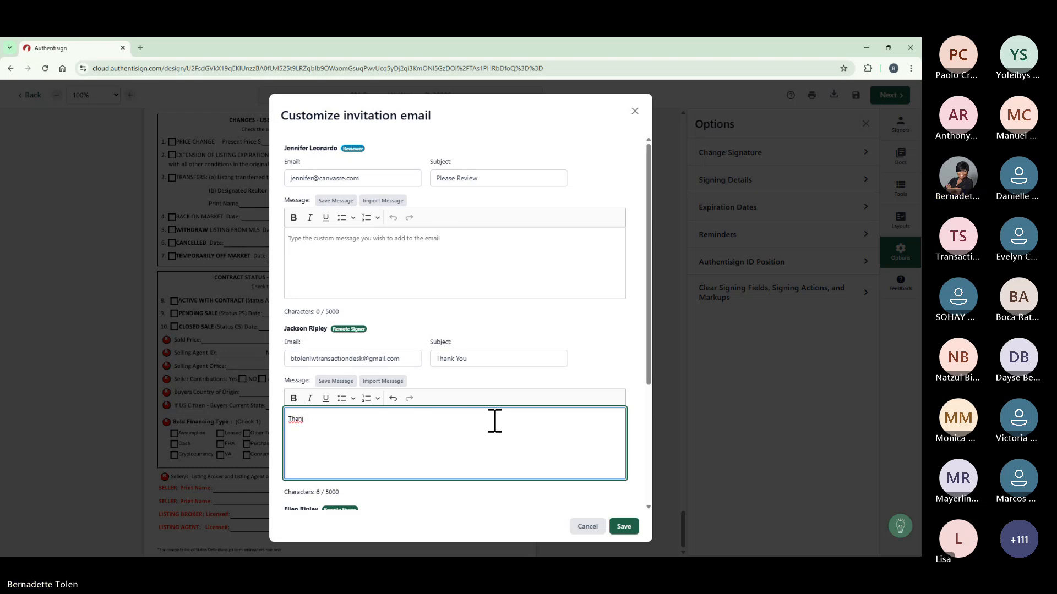
key(BackSpace)
text(k you for al)
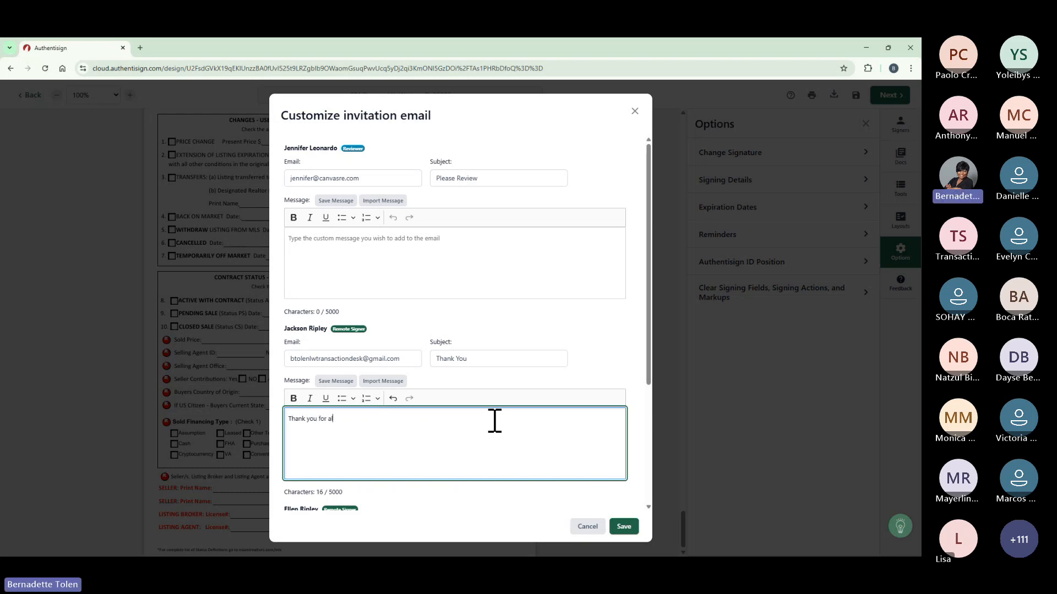
text(lowing me to sell you home, Here are your forms.)
scroll(494, 421, down, 2)
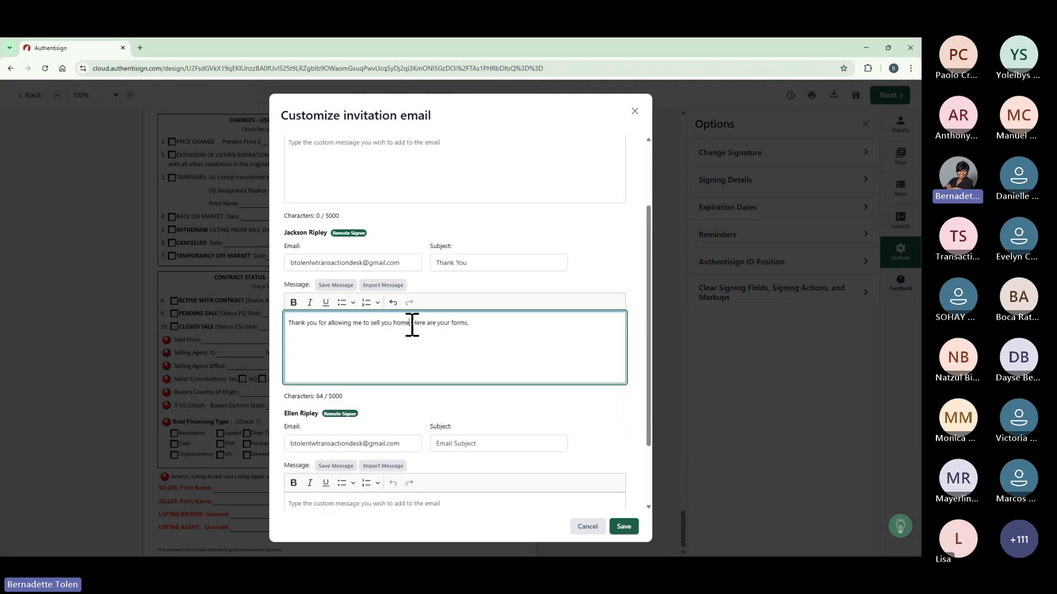
text(.)
key(BackSpace)
click(627, 532)
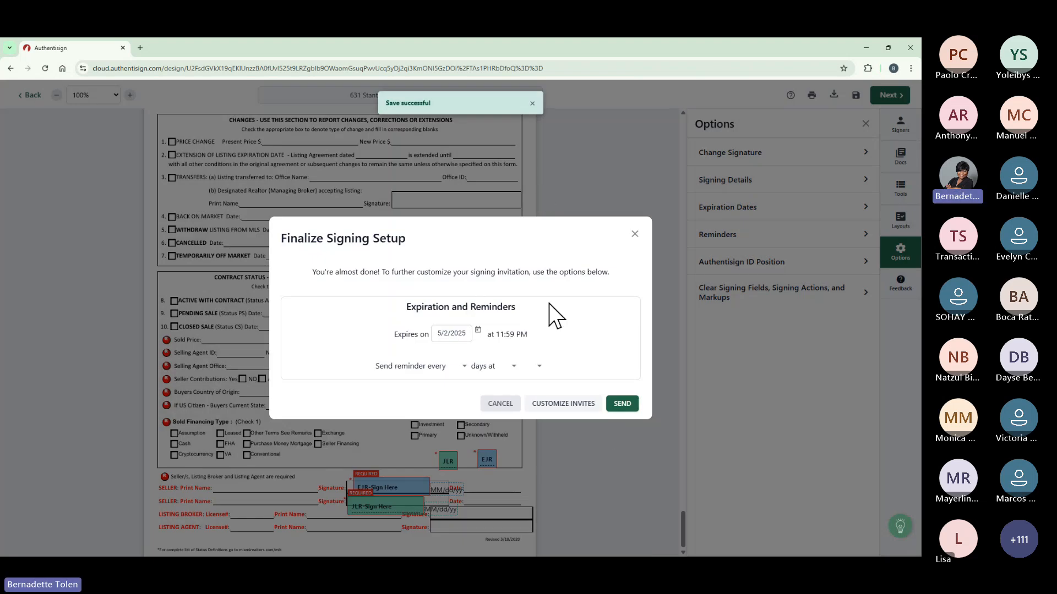
click(622, 404)
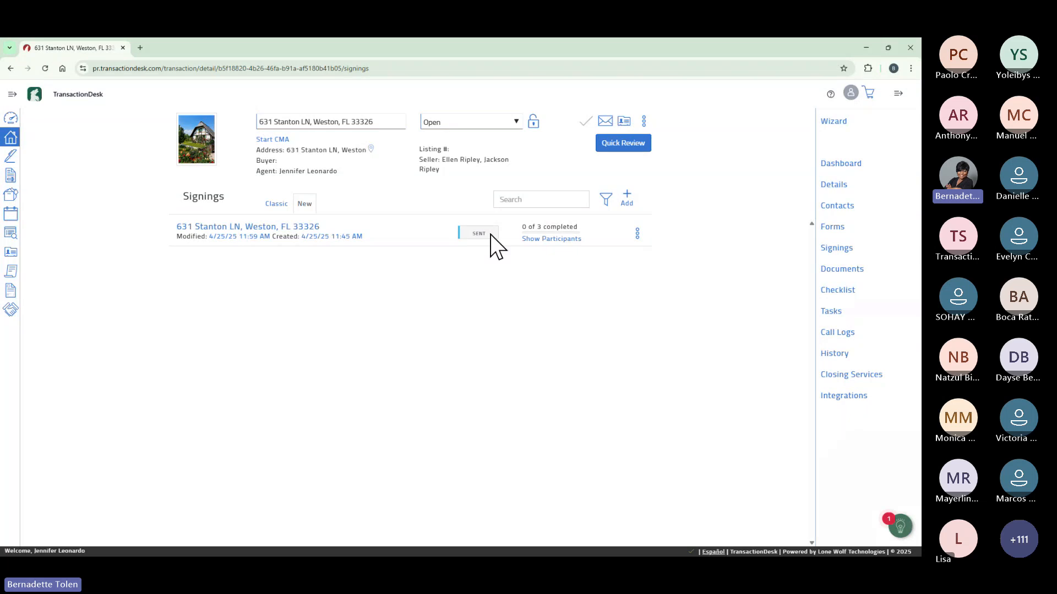
mouse_move(554, 237)
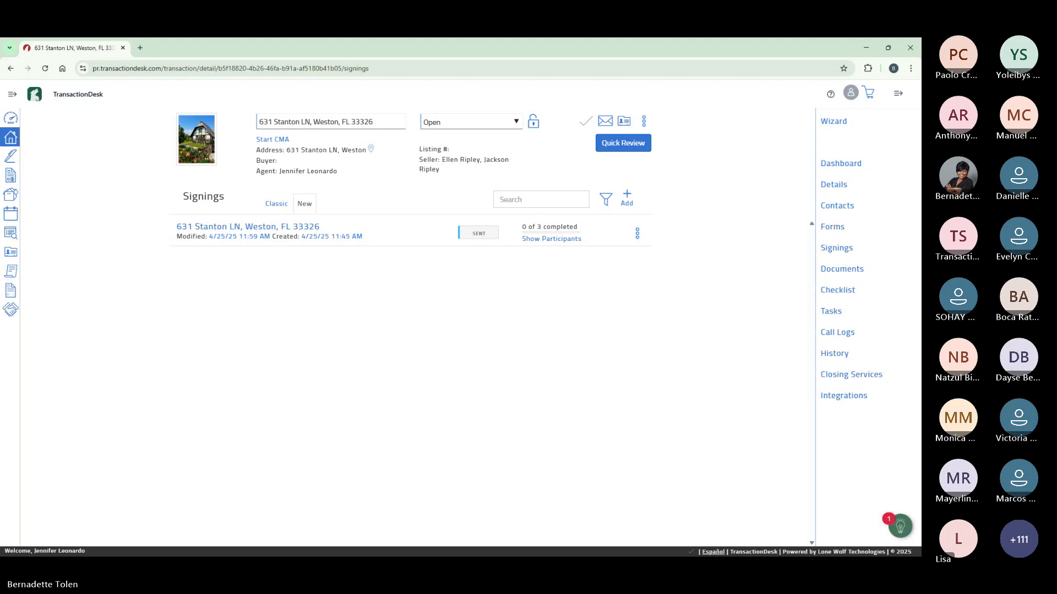
In the seller's refreshed Gmail inbox, open the Thank You invitation and start signing.
key(alt+Tab)
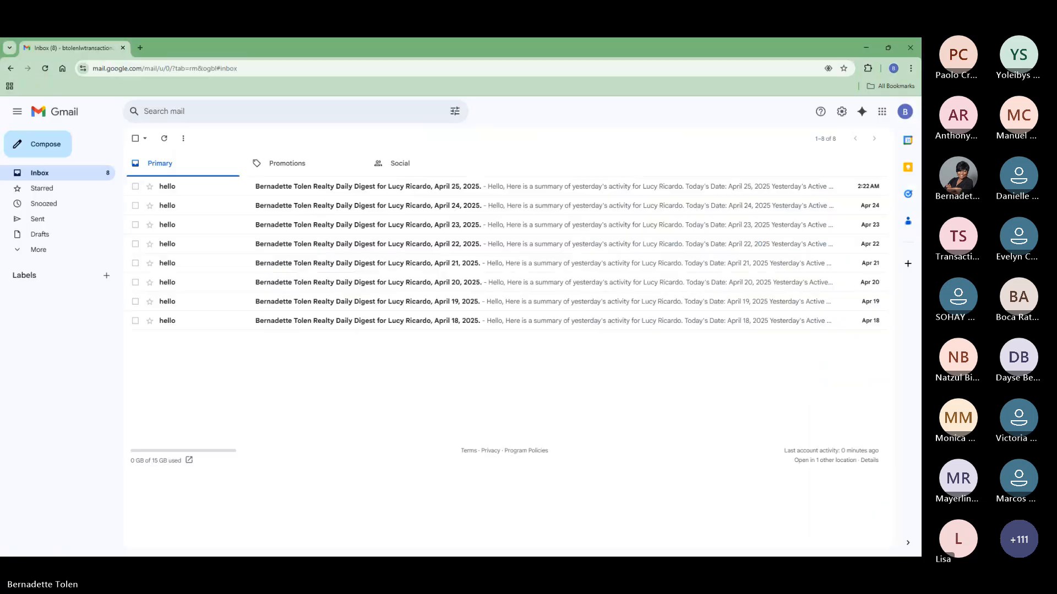
click(45, 69)
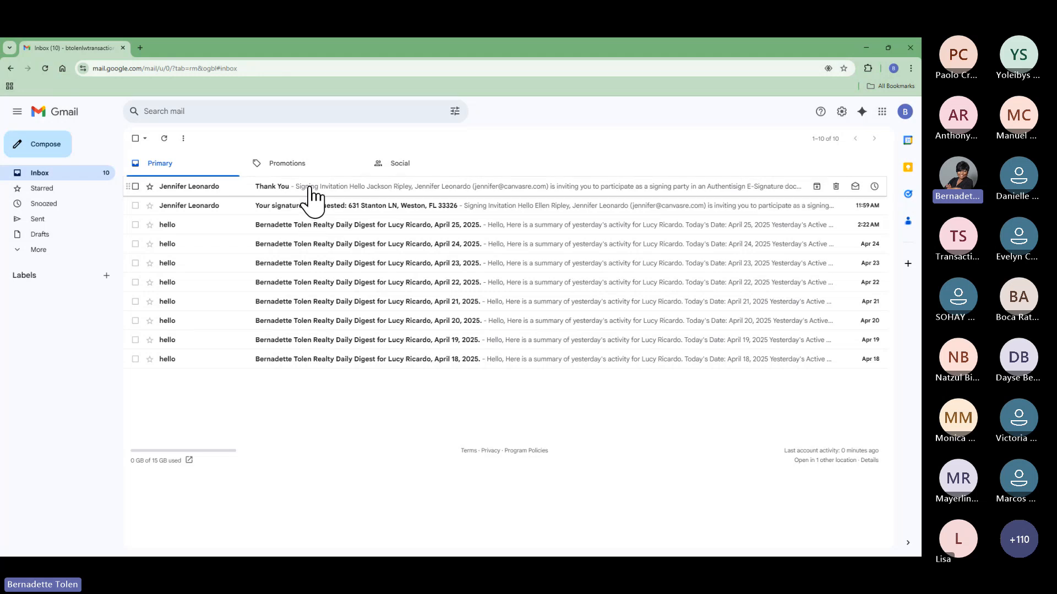
click(311, 190)
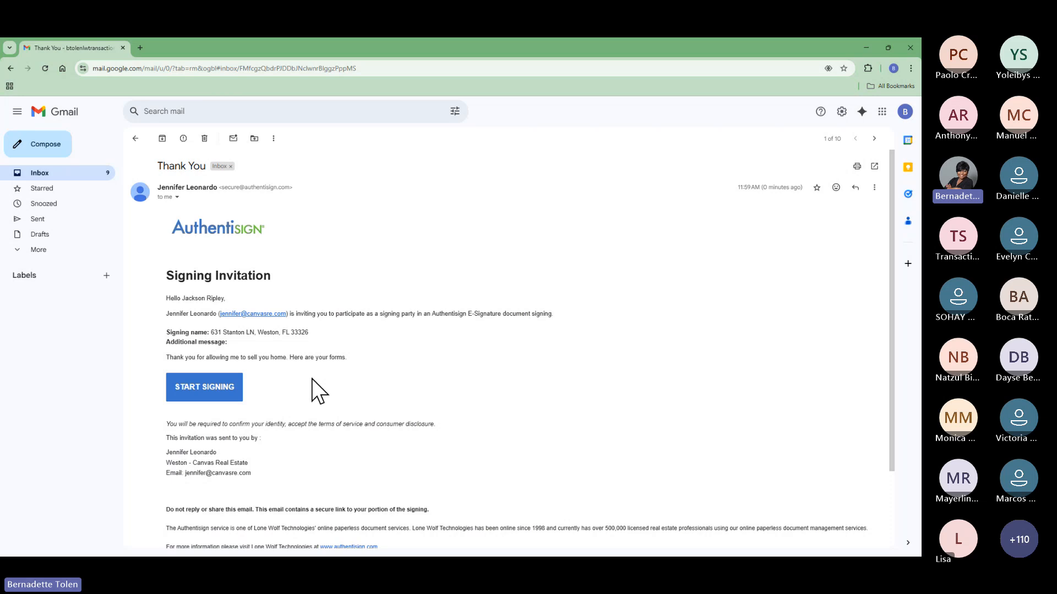
scroll(311, 379, down, 1)
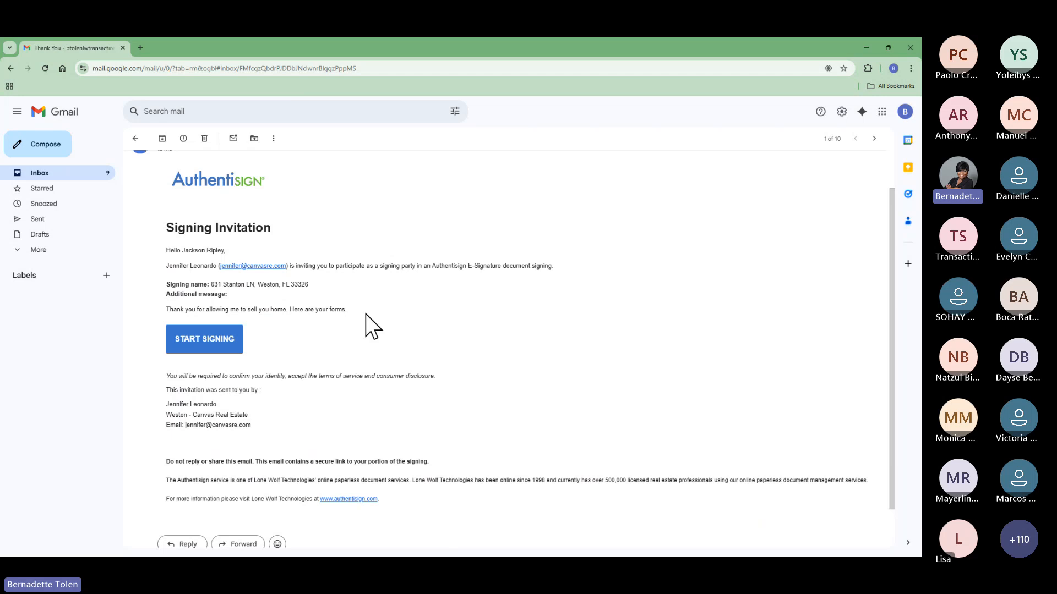
click(222, 340)
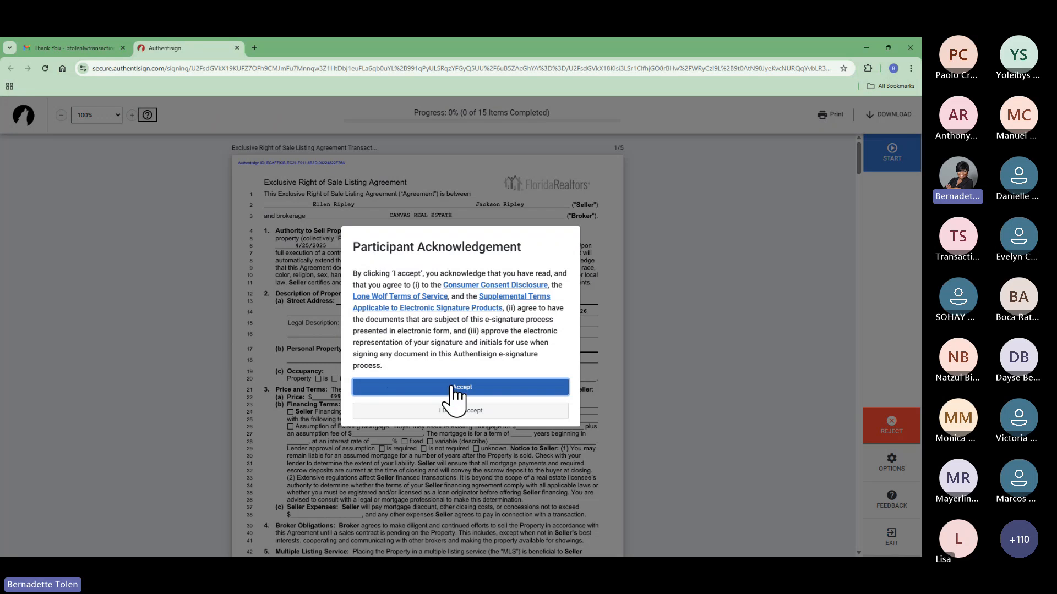
Accept the electronic signature terms and adopt the styled signature and initials.
click(461, 388)
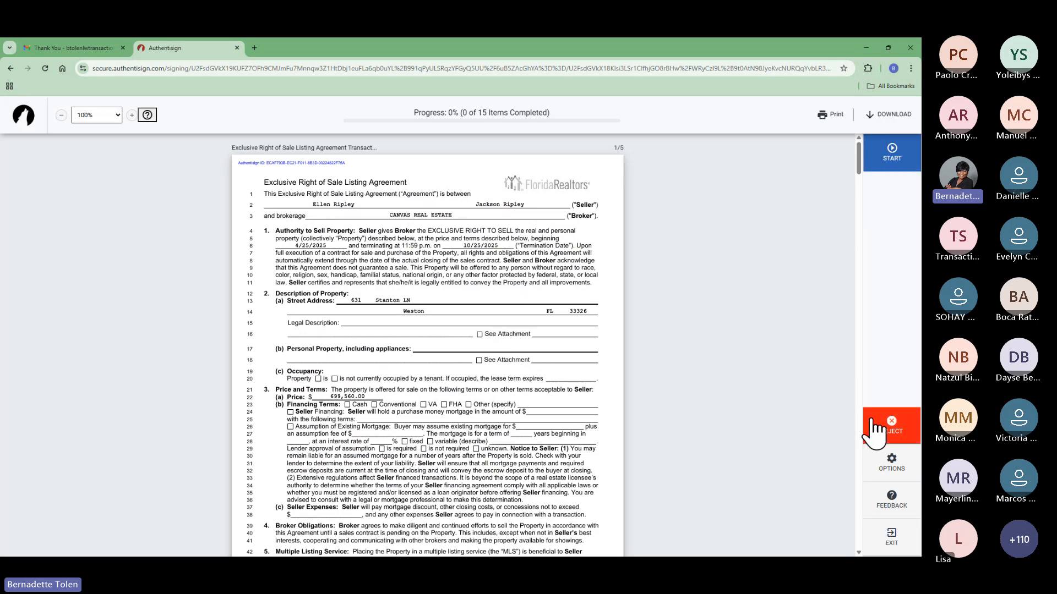
click(895, 160)
click(323, 315)
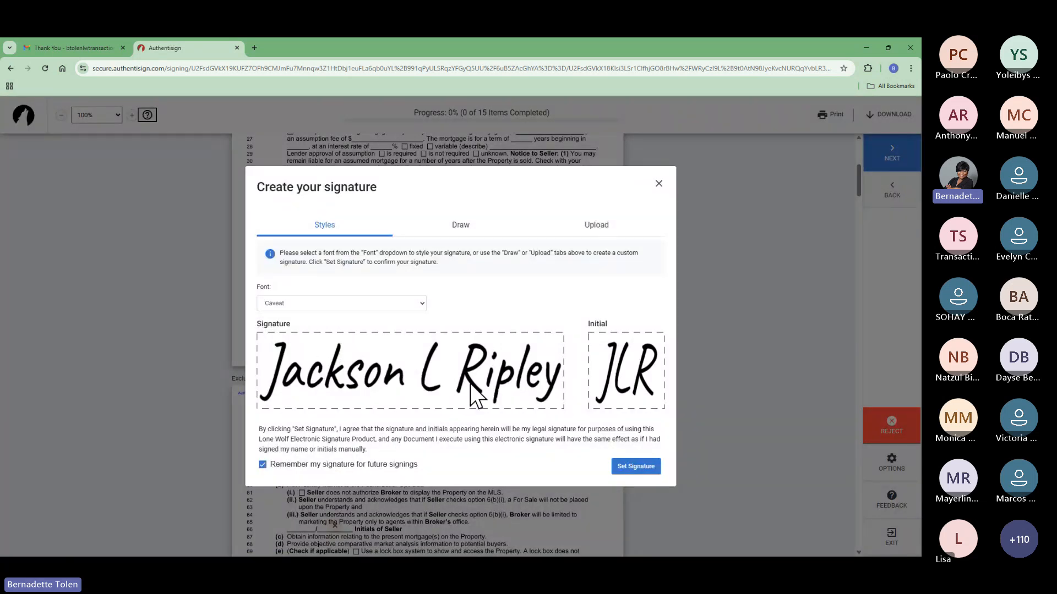
click(658, 184)
click(325, 327)
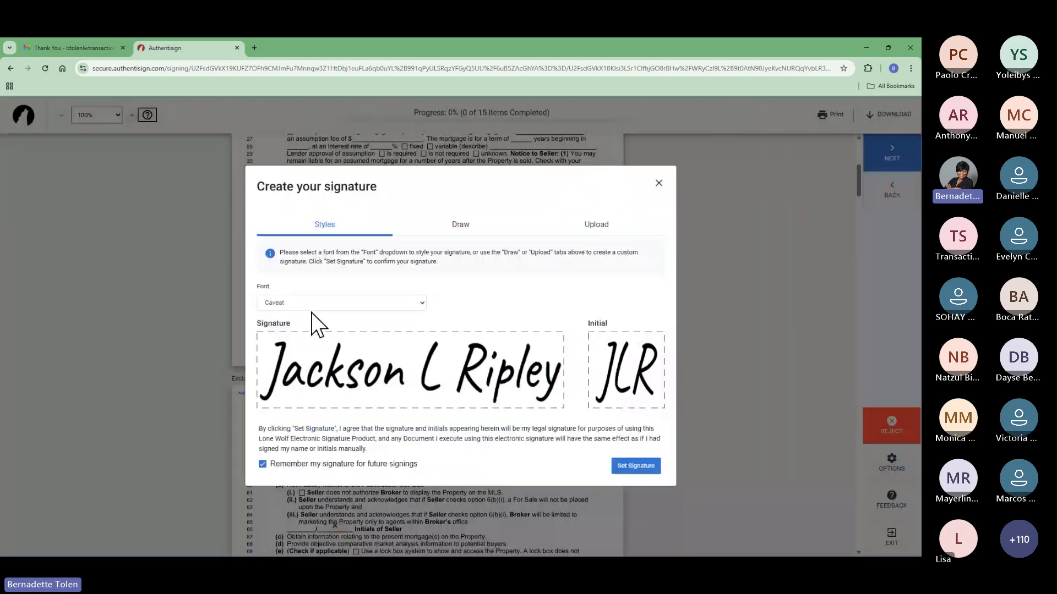
click(637, 467)
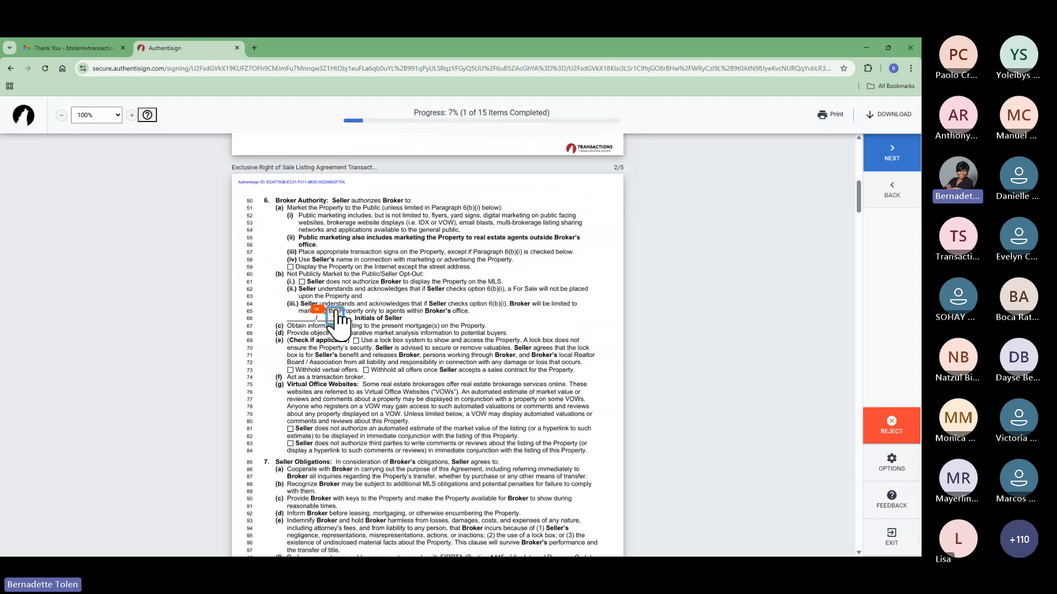
Initial and sign the listing agreement fields through page 5, including the arbitration clause.
click(335, 315)
click(309, 317)
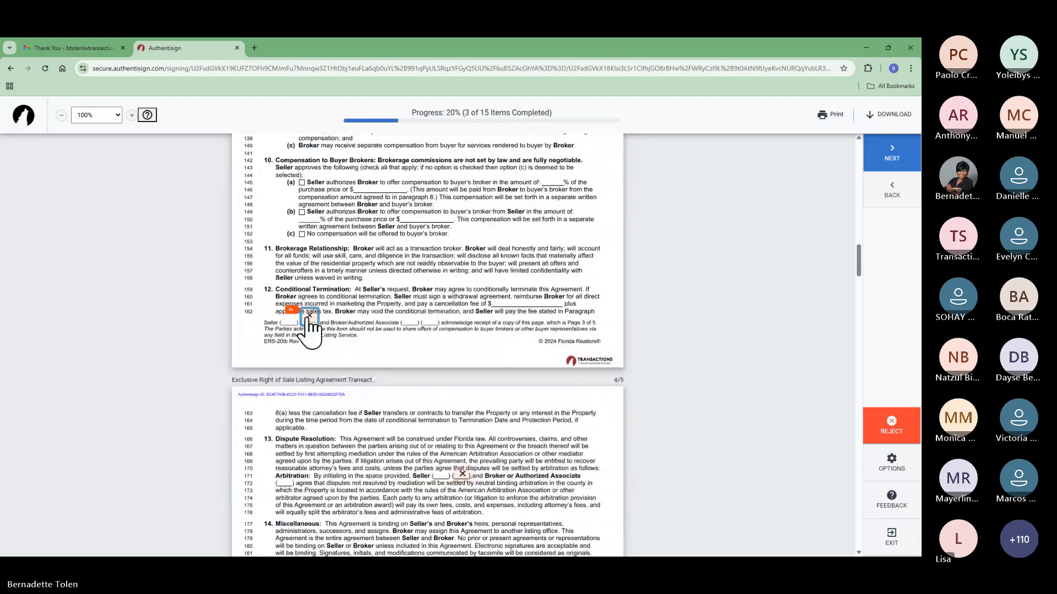
click(461, 318)
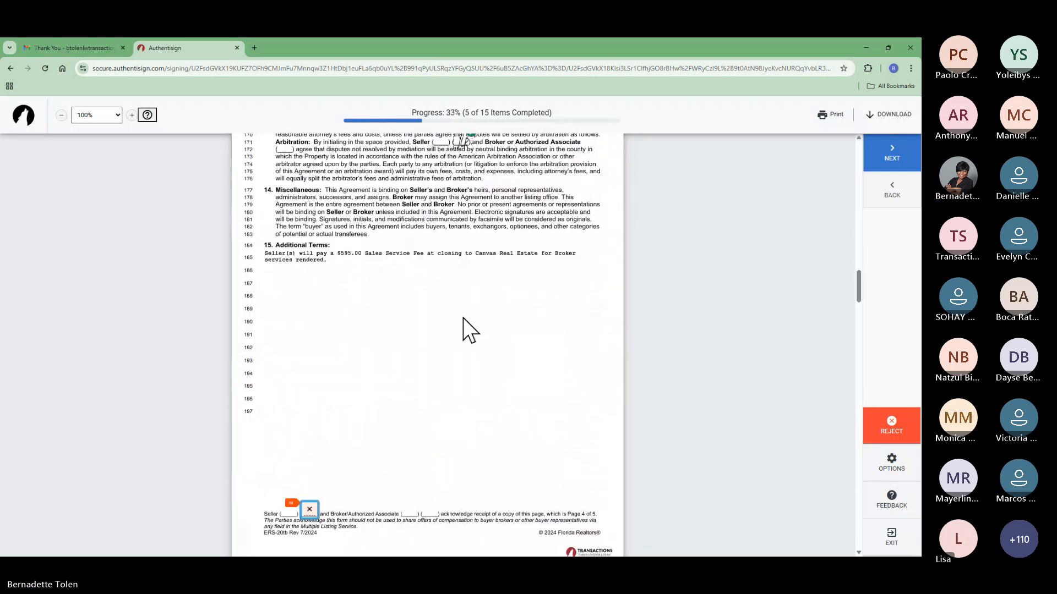
click(308, 313)
click(348, 320)
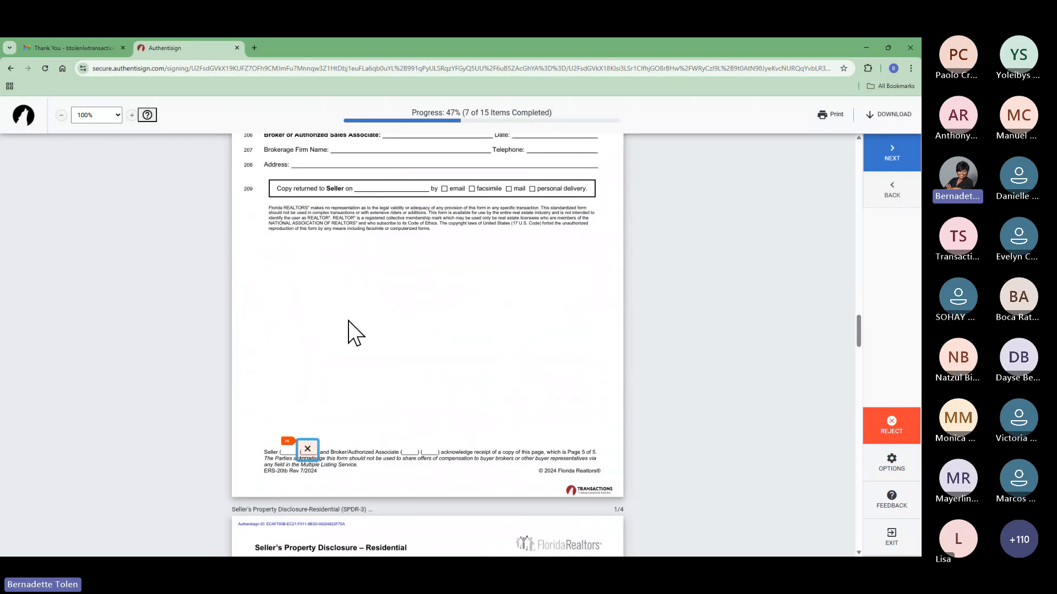
click(307, 319)
Initial the disclosure pages, initial and sign the Status Change Form, and complete the signing.
click(306, 319)
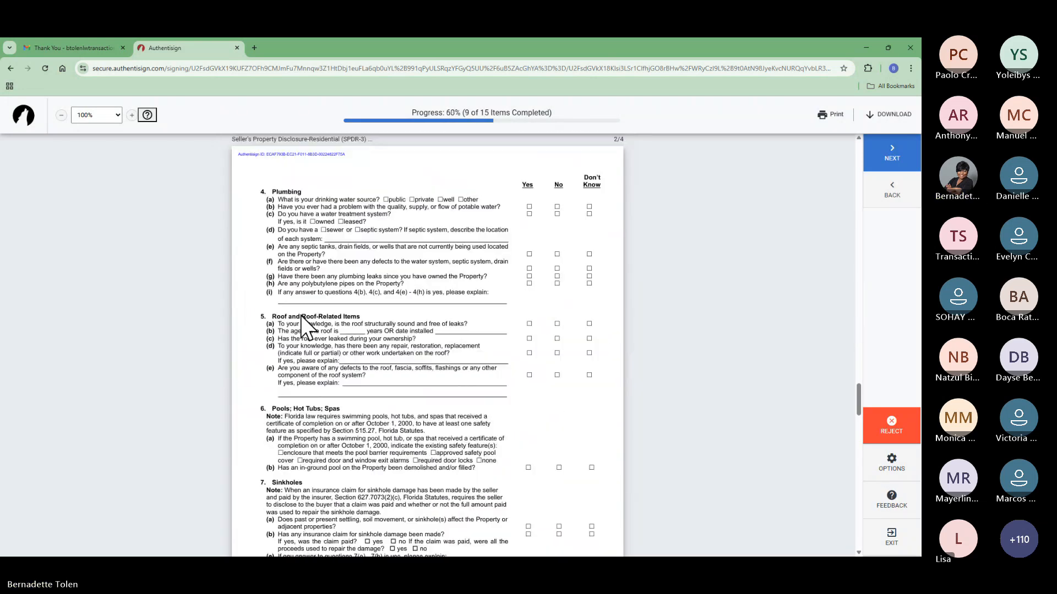
click(300, 322)
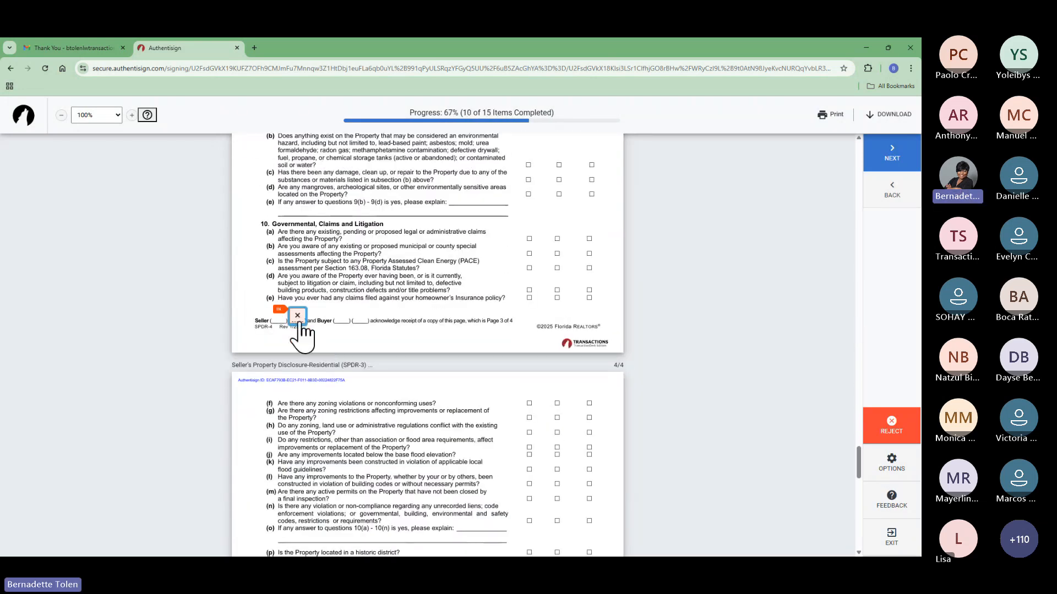
click(297, 319)
click(303, 326)
click(309, 319)
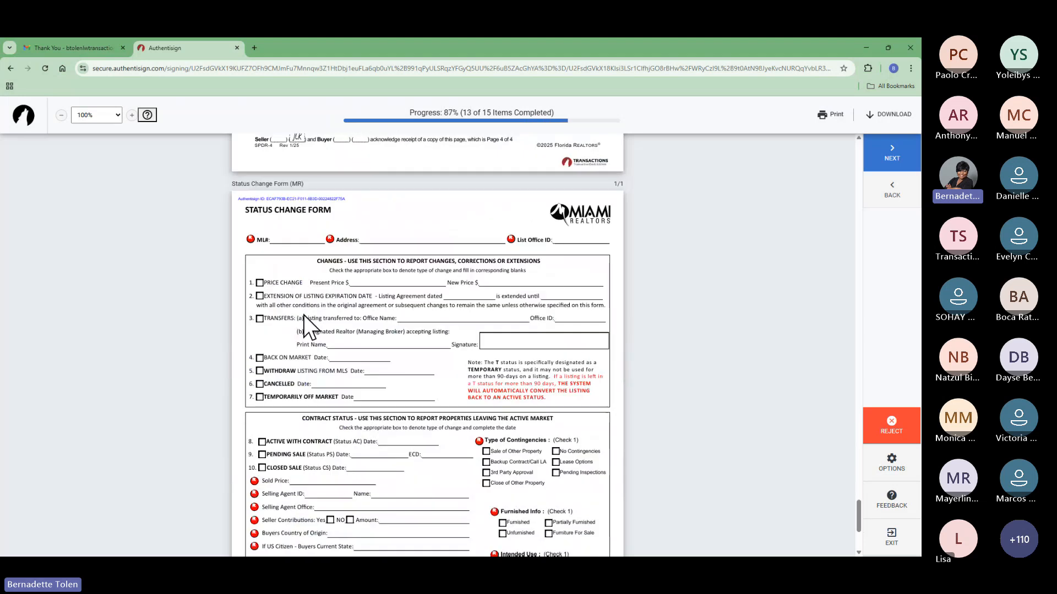
click(535, 407)
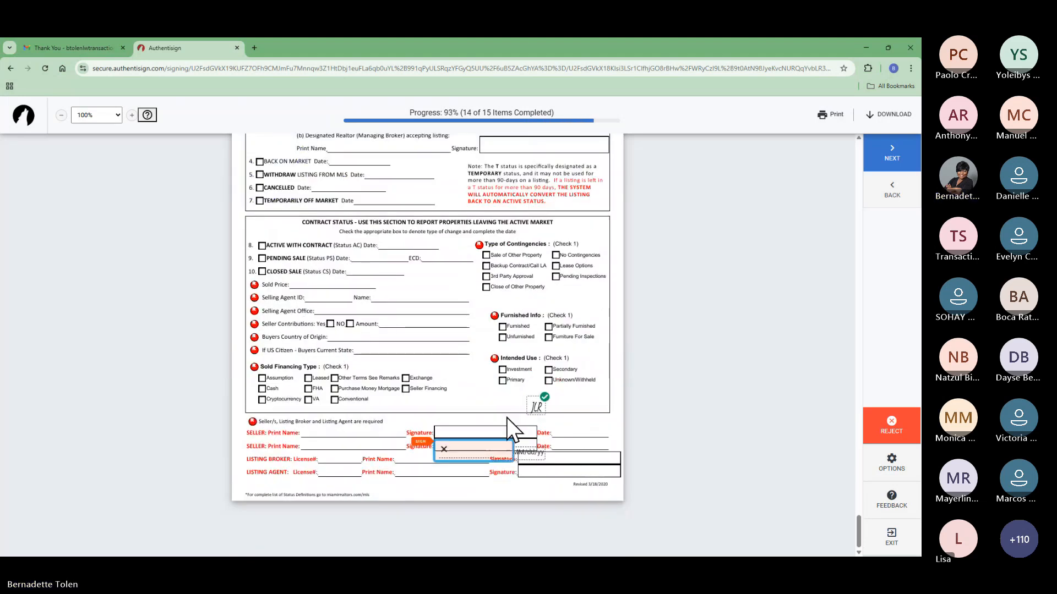
click(471, 449)
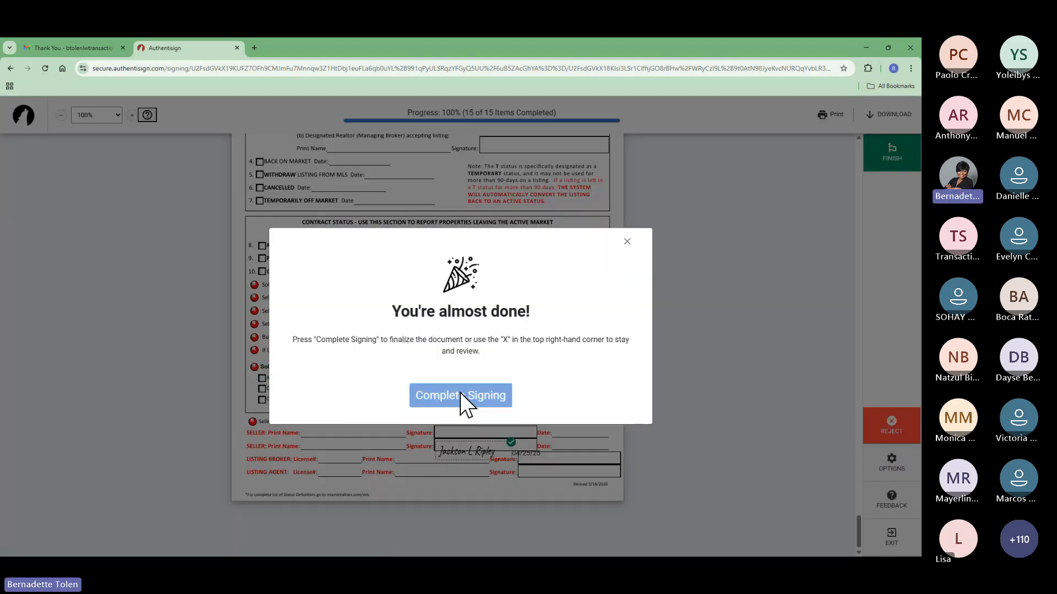
click(460, 392)
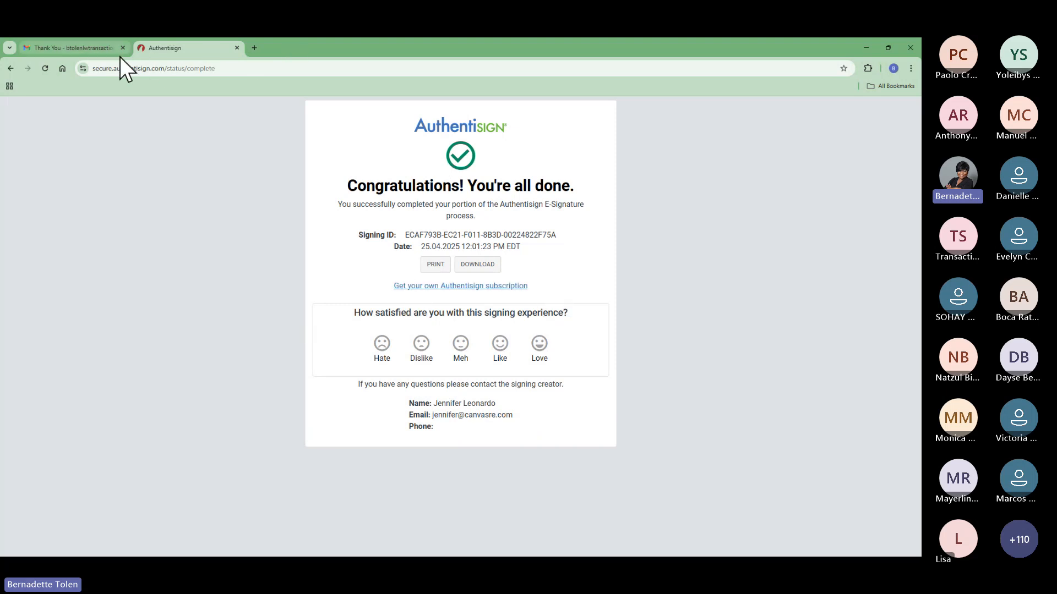
click(107, 50)
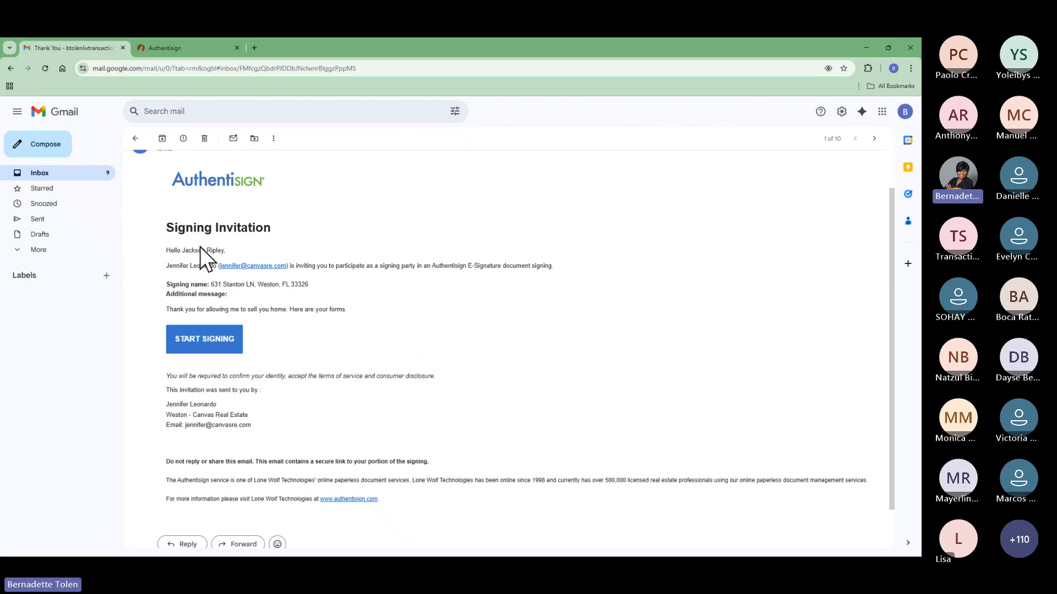
click(868, 48)
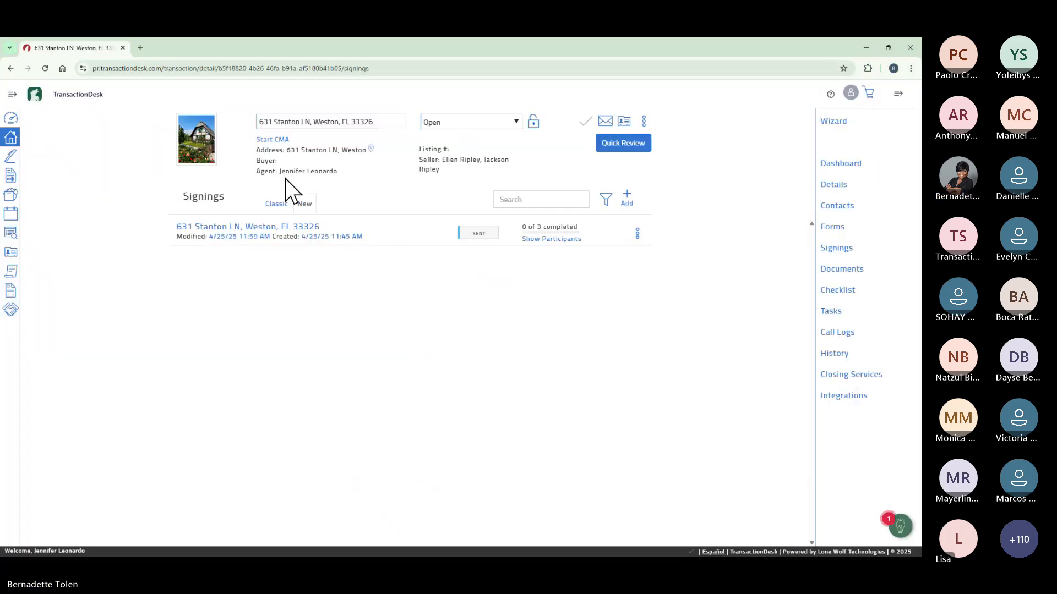
click(46, 69)
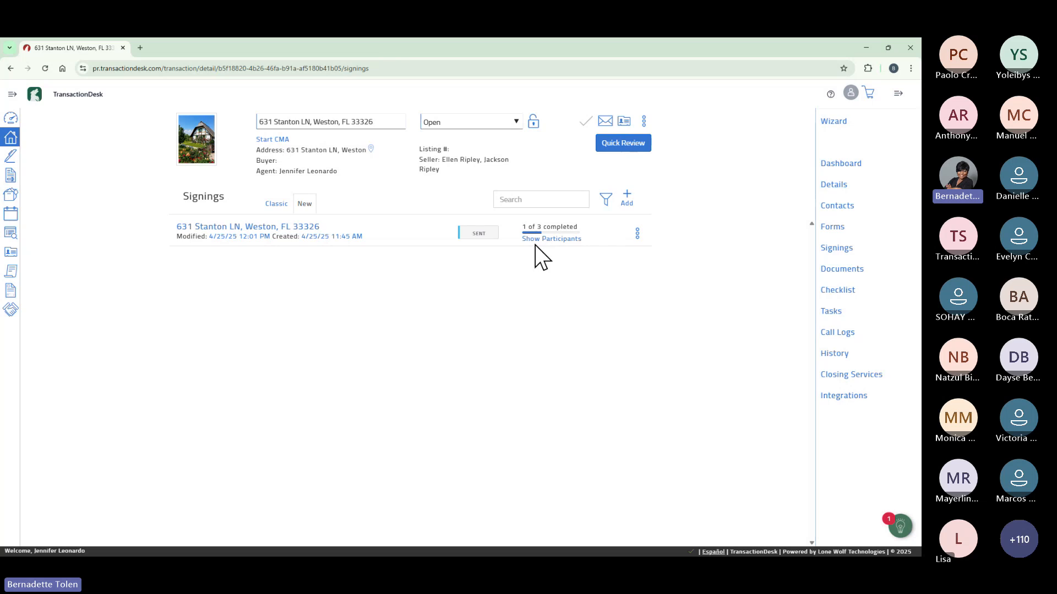
On the Help page, highlight the support phone number, peek at live chat, then open Send Feedback.
mouse_move(542, 240)
click(830, 95)
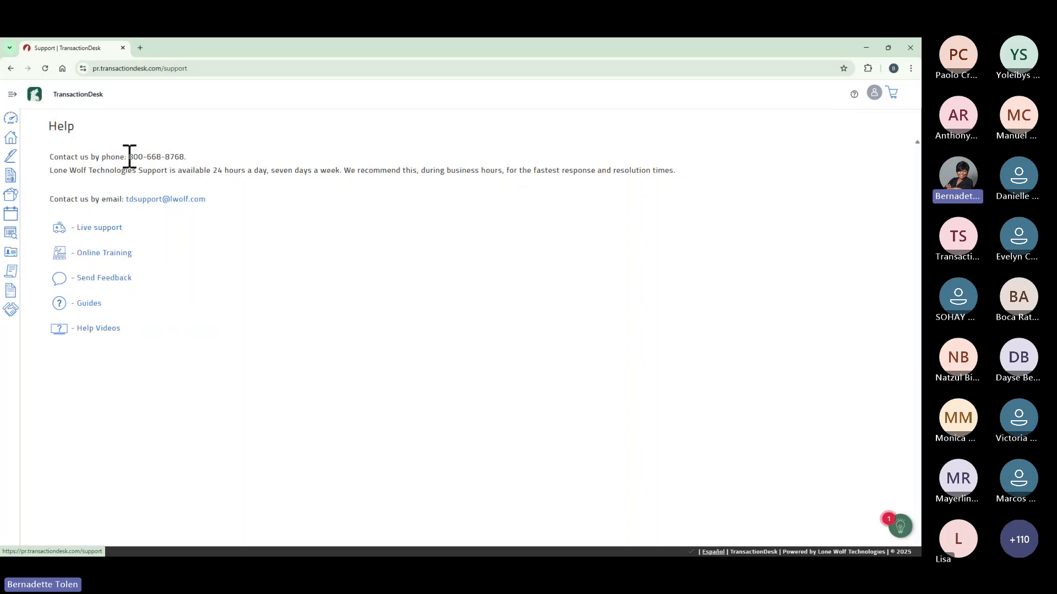
drag(130, 156, 187, 157)
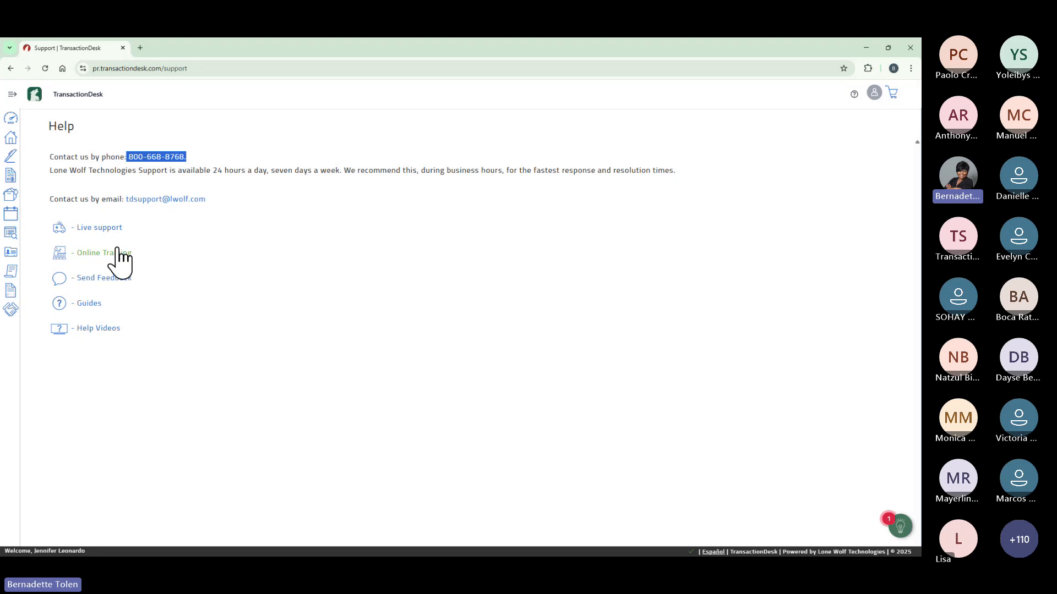
click(107, 228)
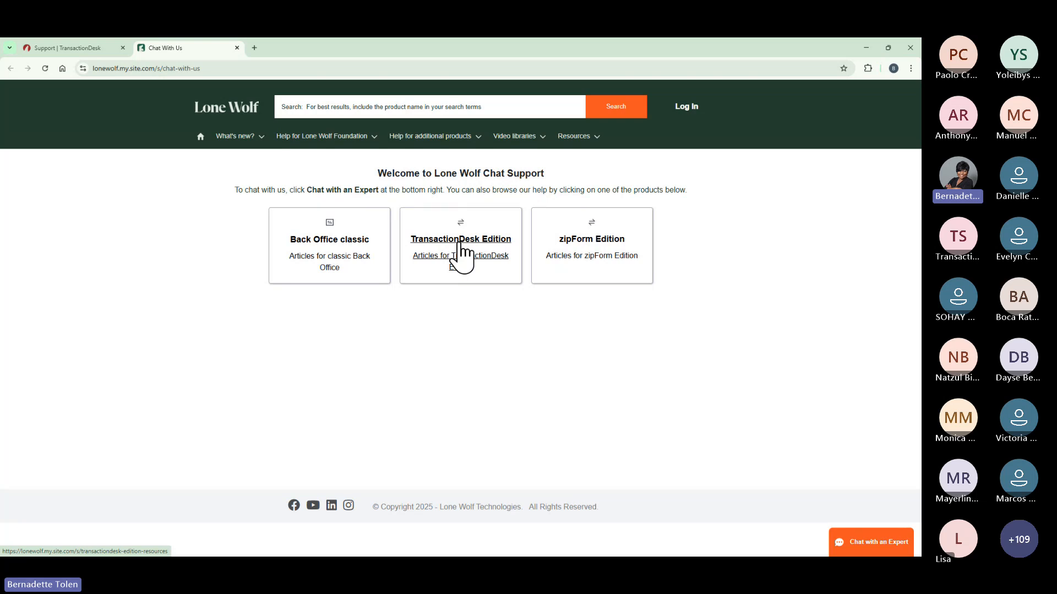
click(237, 48)
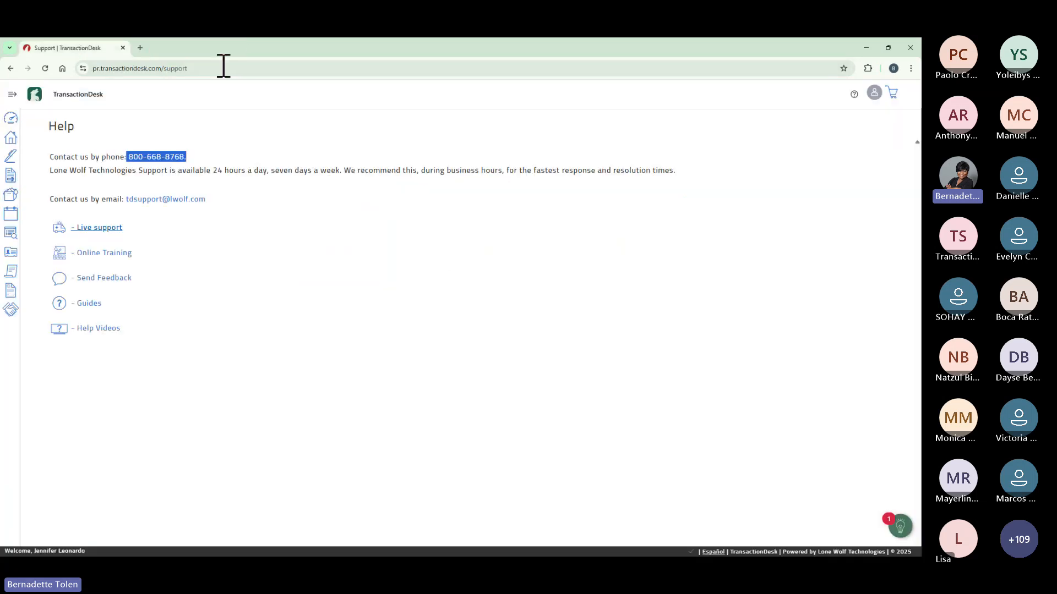
click(115, 279)
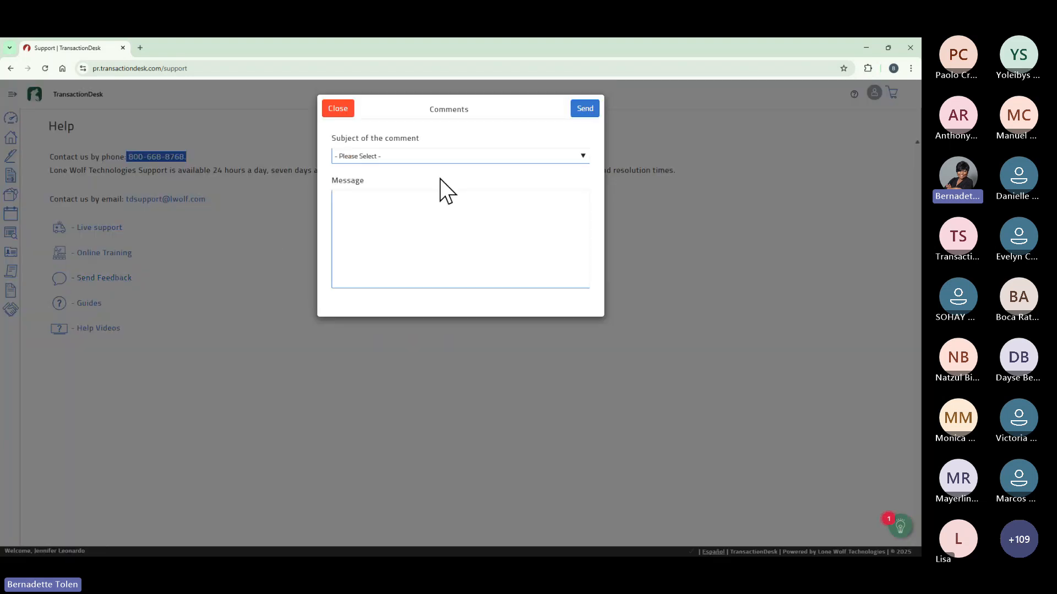
Check the Comments subject choices, close the form unsent, and open the TransactionDesk guides.
click(581, 157)
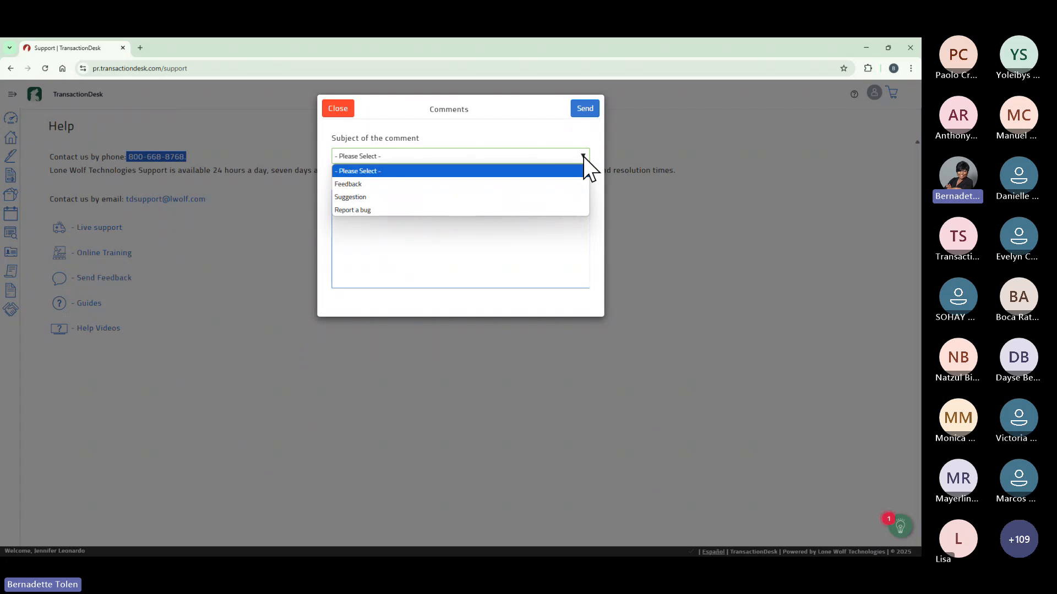
click(333, 113)
click(100, 302)
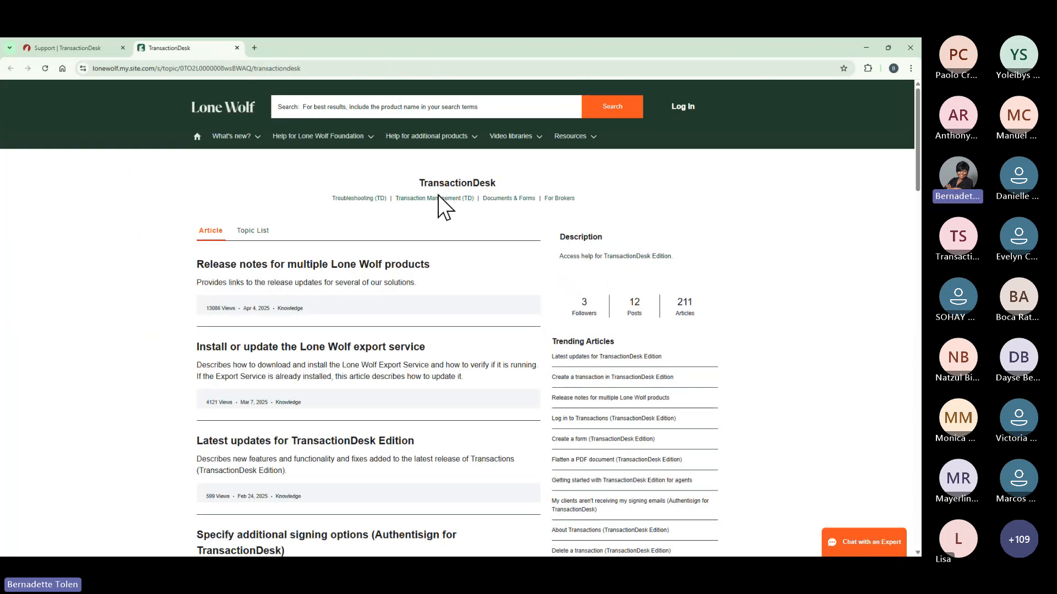
Navigate the Help Center to additional products' TransactionDesk Edition help.
click(359, 140)
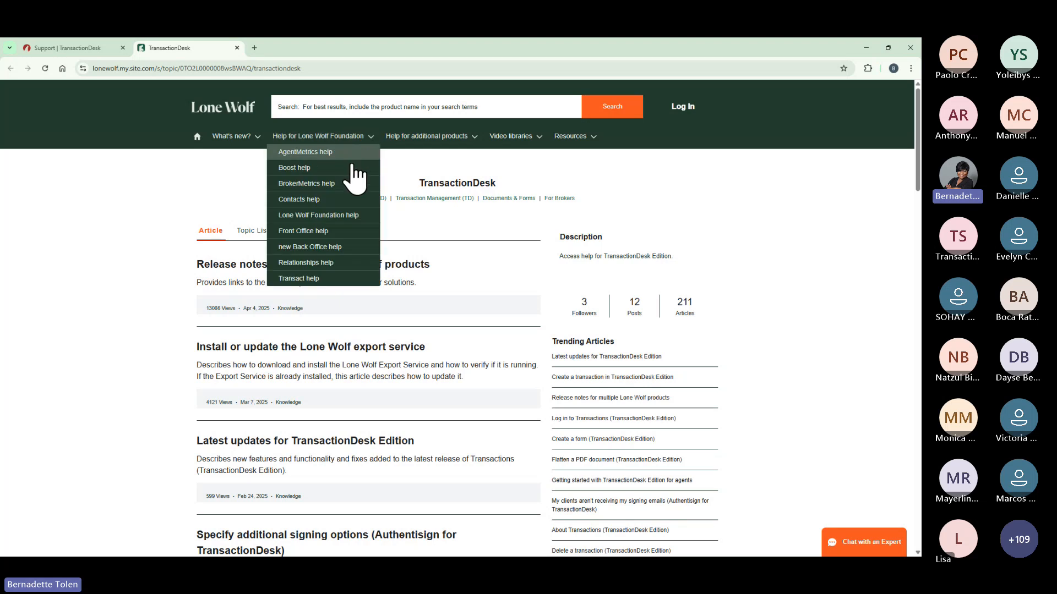
click(418, 142)
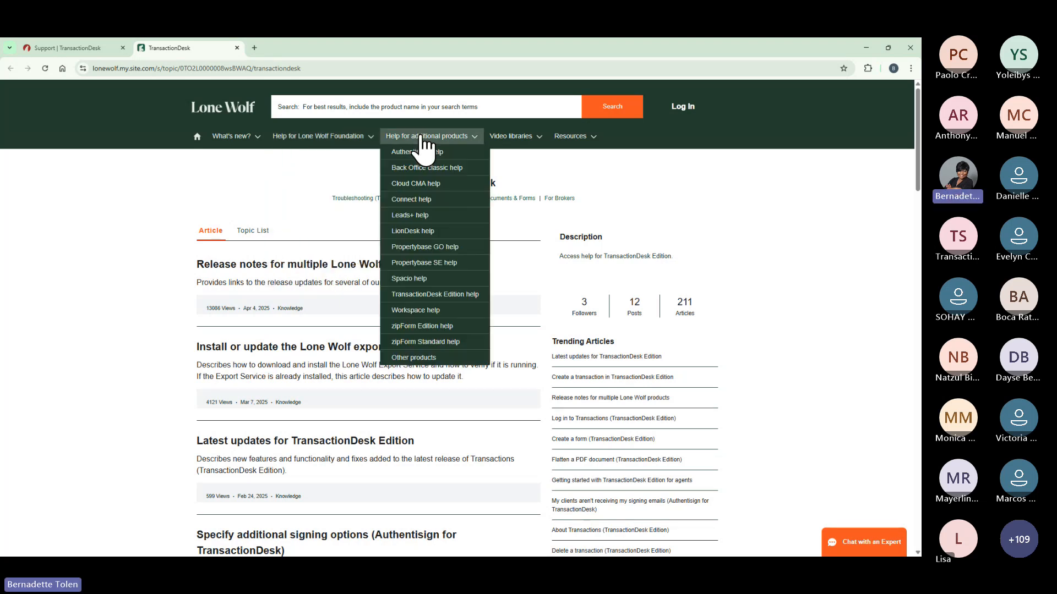
click(428, 296)
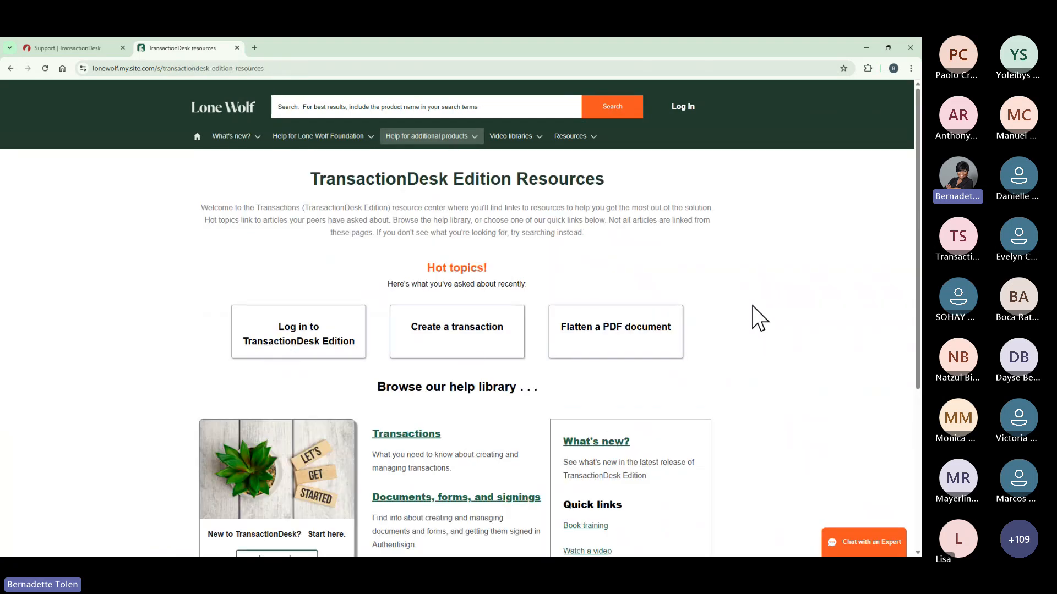
scroll(757, 318, down, 1)
scroll(757, 319, down, 2)
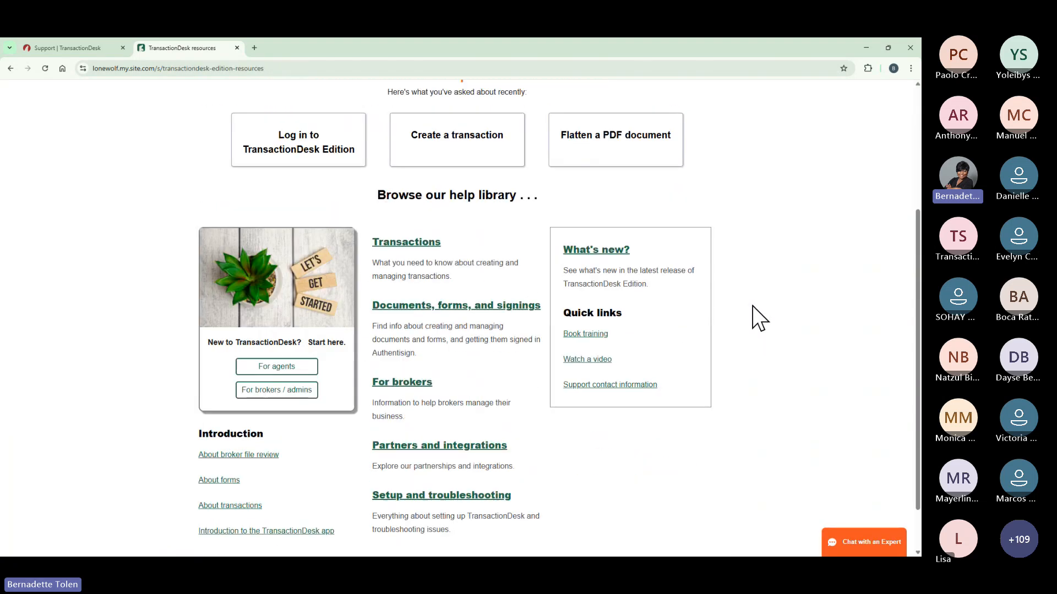
Open and scroll through 'Getting started with TransactionDesk Edition for agents'.
click(297, 377)
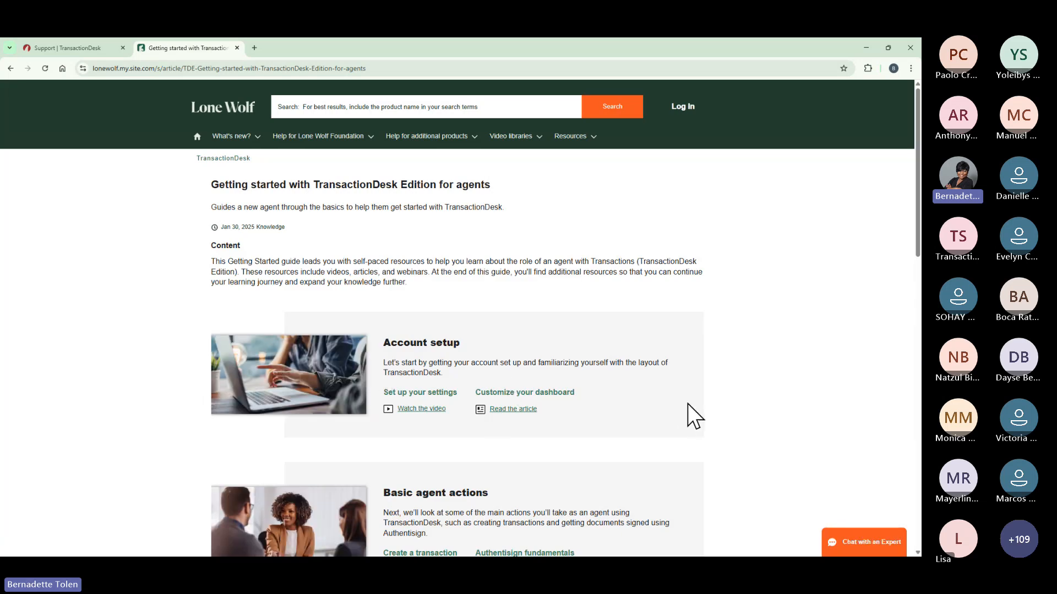
scroll(688, 404, down, 1)
scroll(688, 404, down, 1)
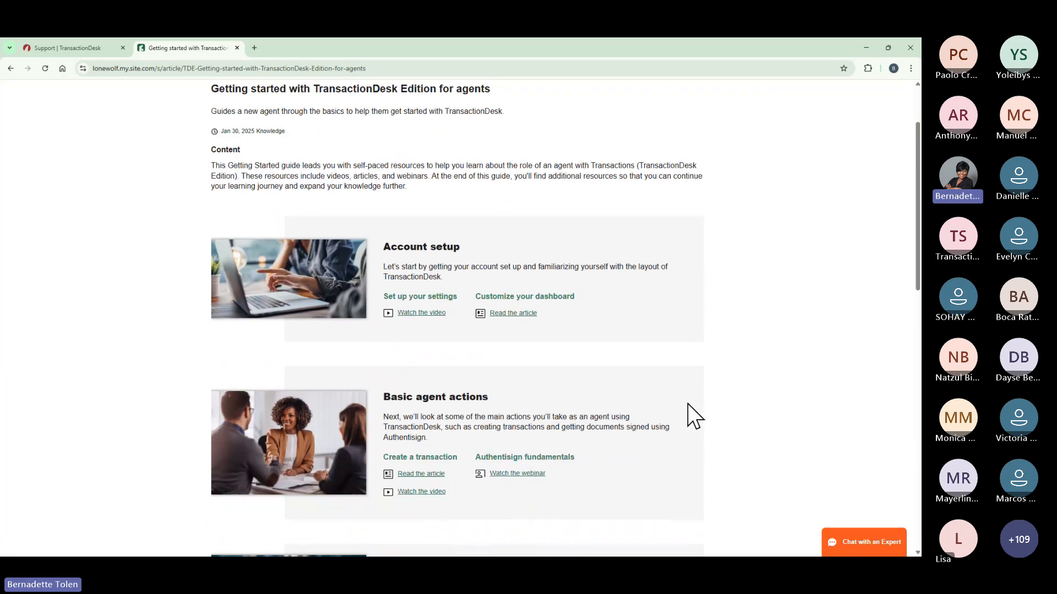
scroll(688, 416, down, 1)
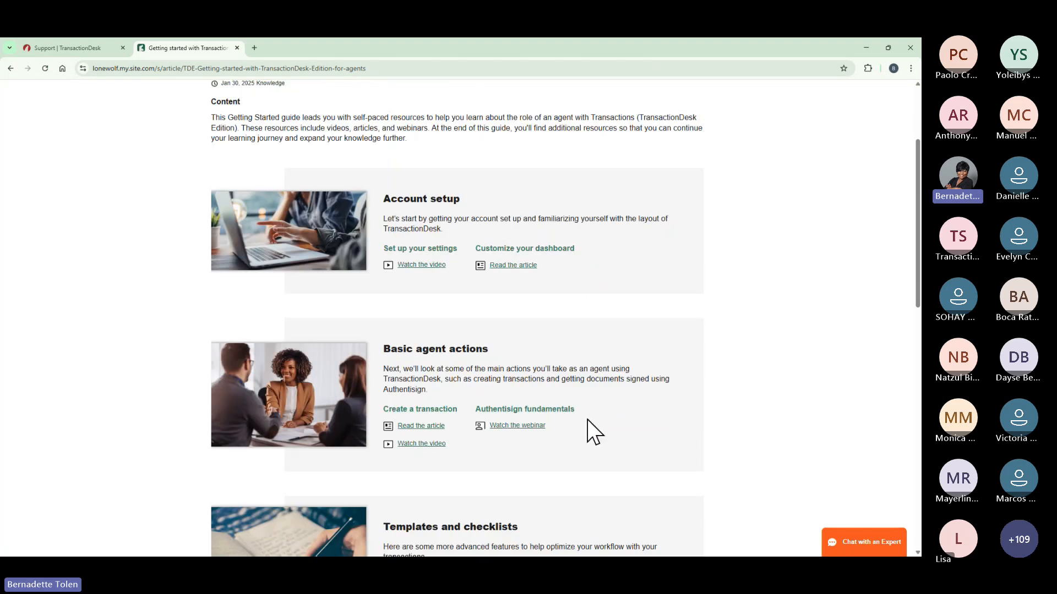
scroll(589, 418, down, 1)
scroll(589, 418, down, 1)
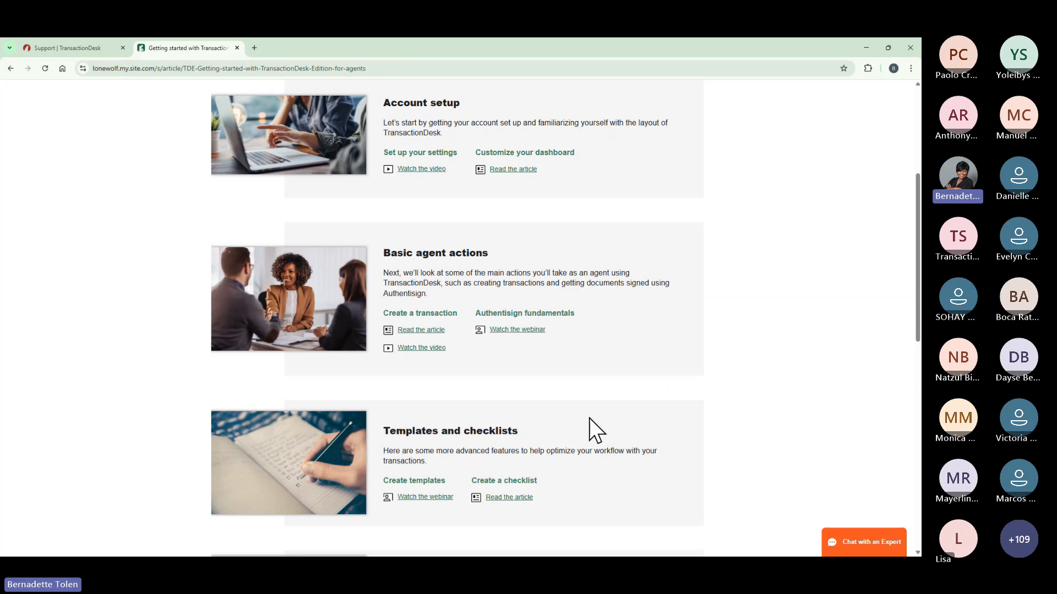
scroll(589, 418, down, 1)
scroll(590, 424, down, 1)
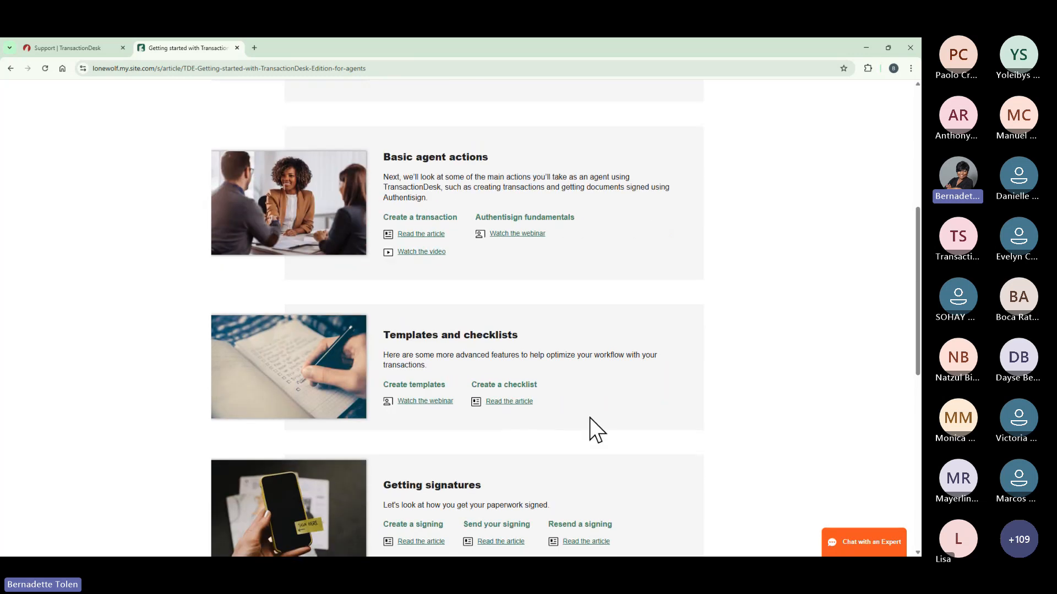
scroll(590, 418, down, 1)
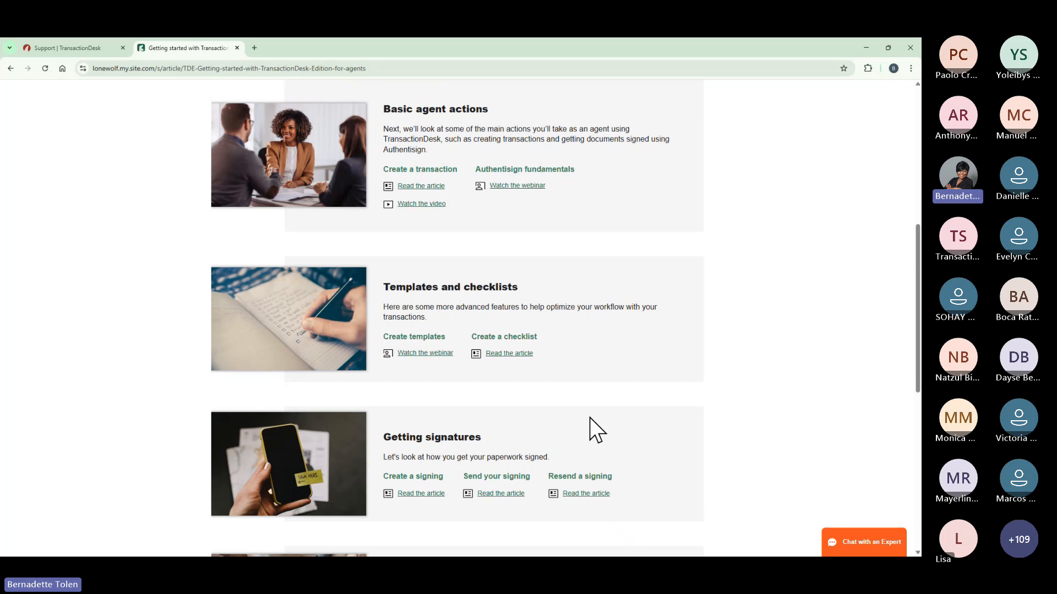
scroll(589, 417, up, 7)
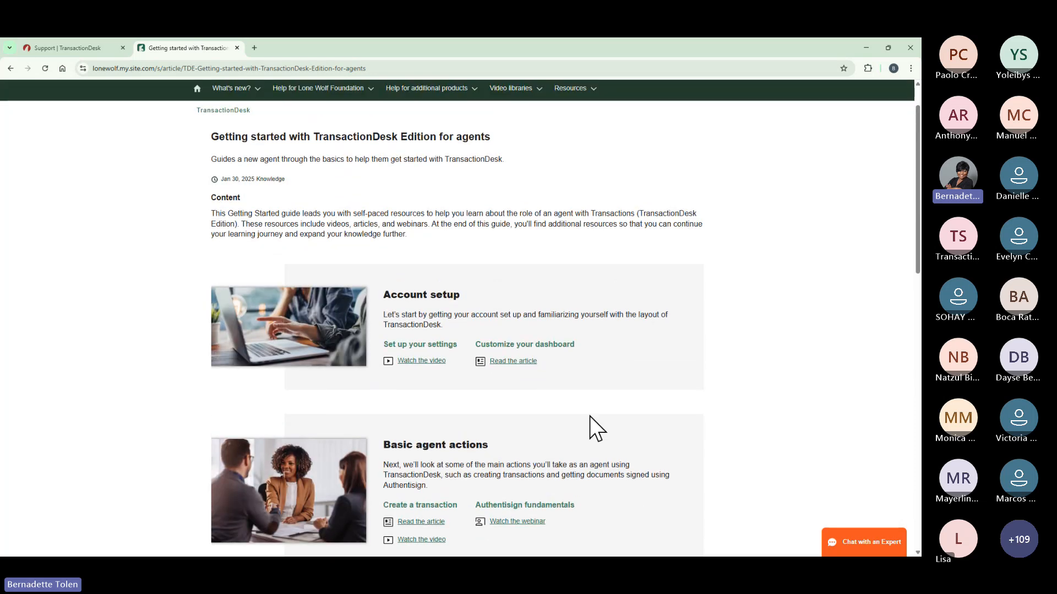
Open the TransactionDesk Video Library from the help page and scroll through it.
click(99, 48)
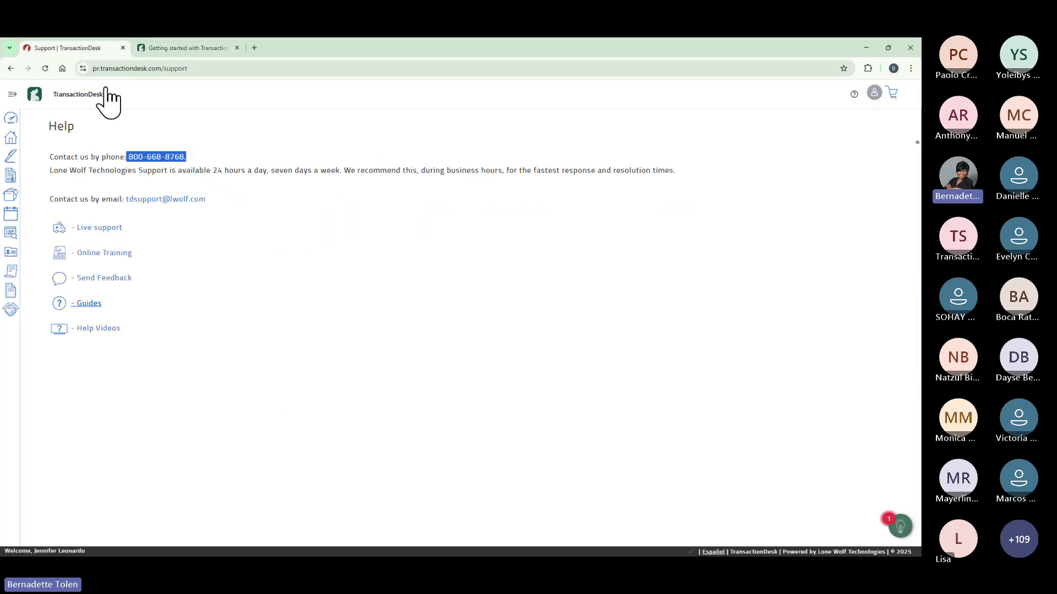
click(99, 329)
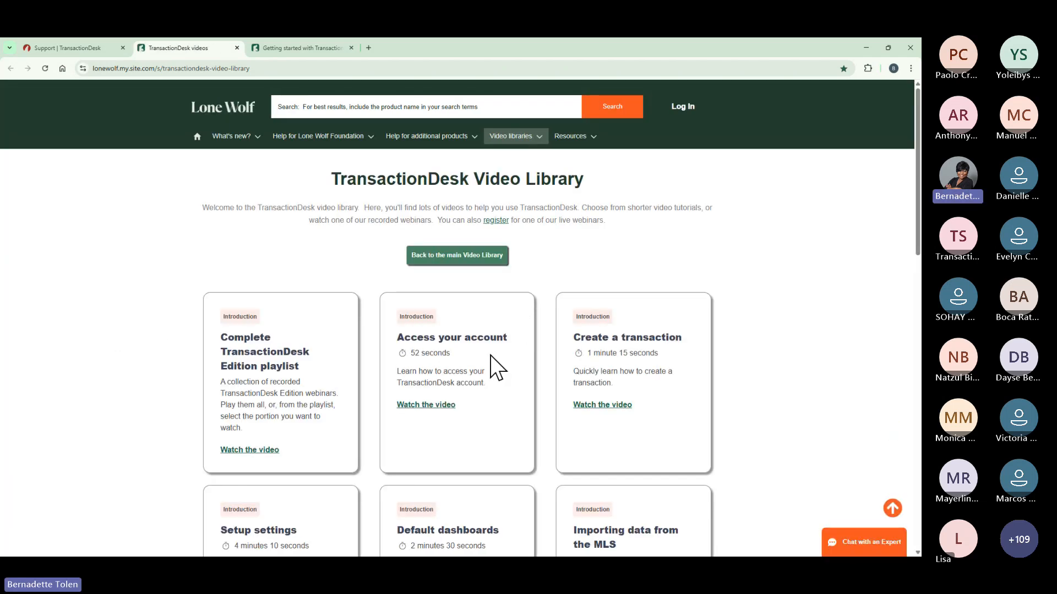
scroll(498, 368, down, 1)
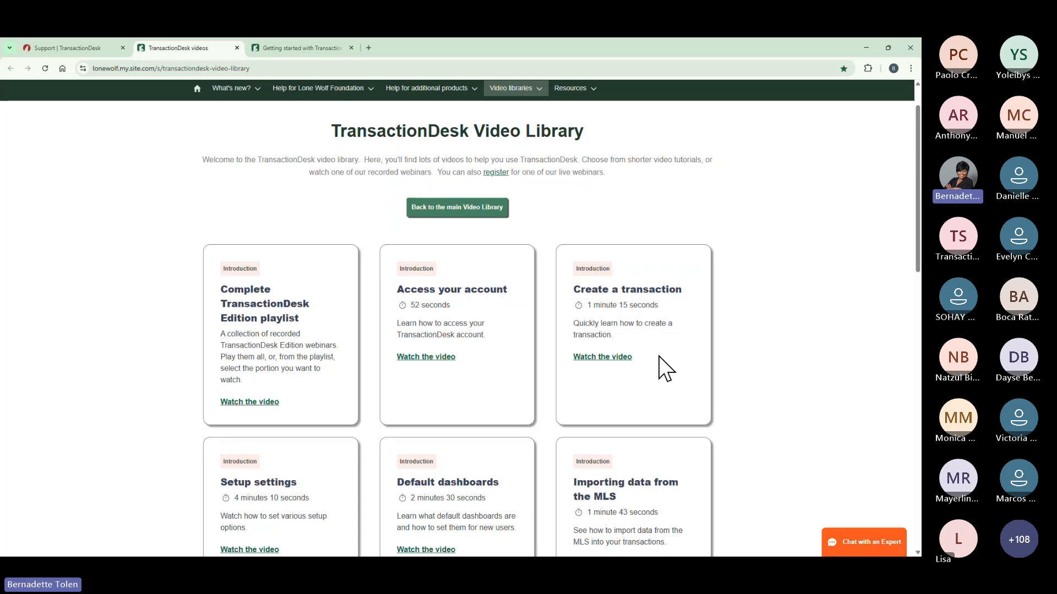
scroll(661, 357, down, 1)
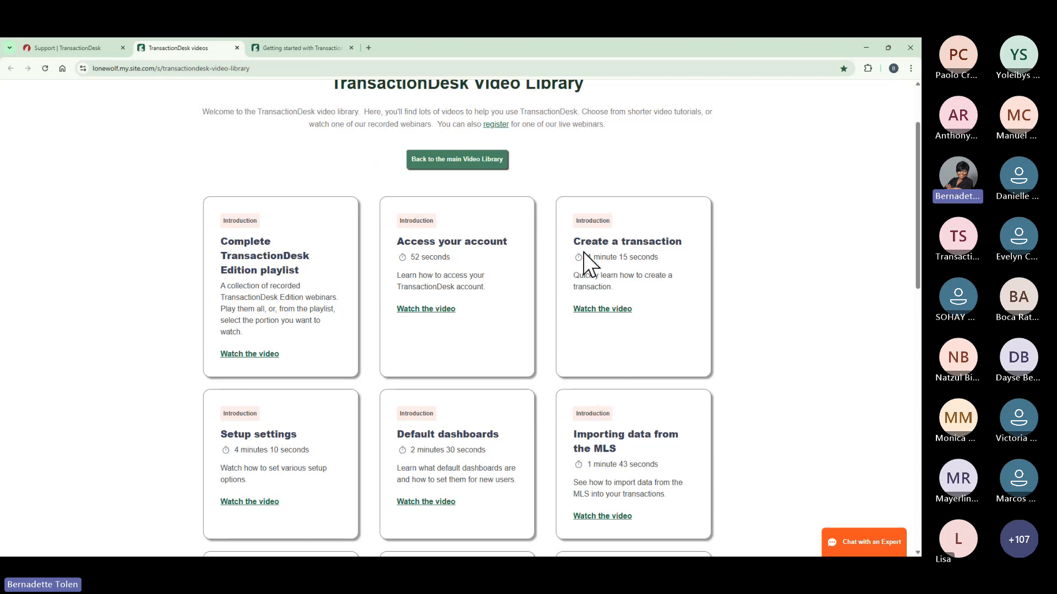
Return to the TransactionDesk help tab and stop screen sharing.
mouse_move(98, 44)
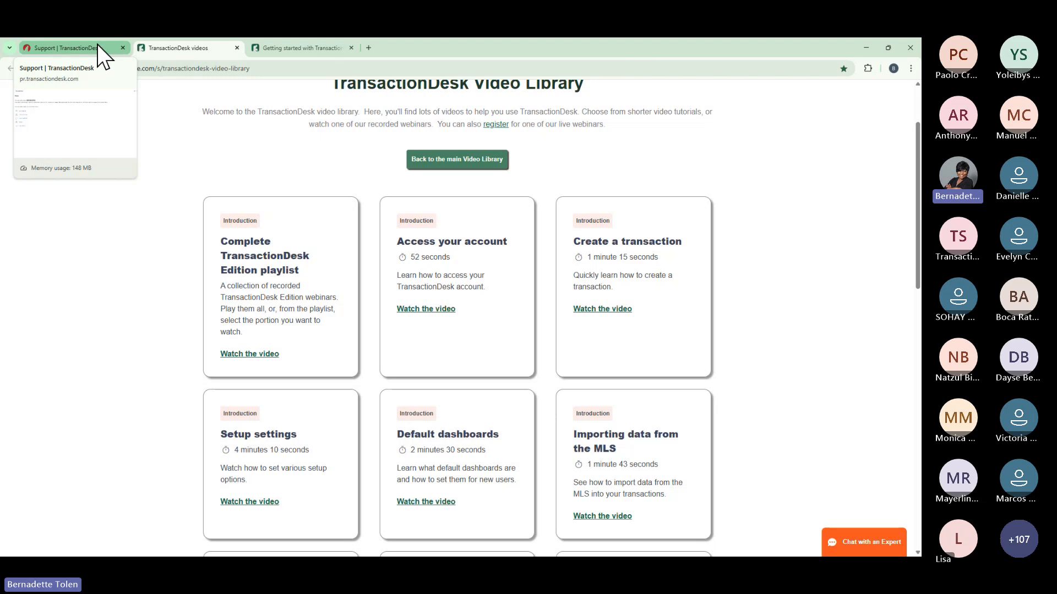
click(97, 44)
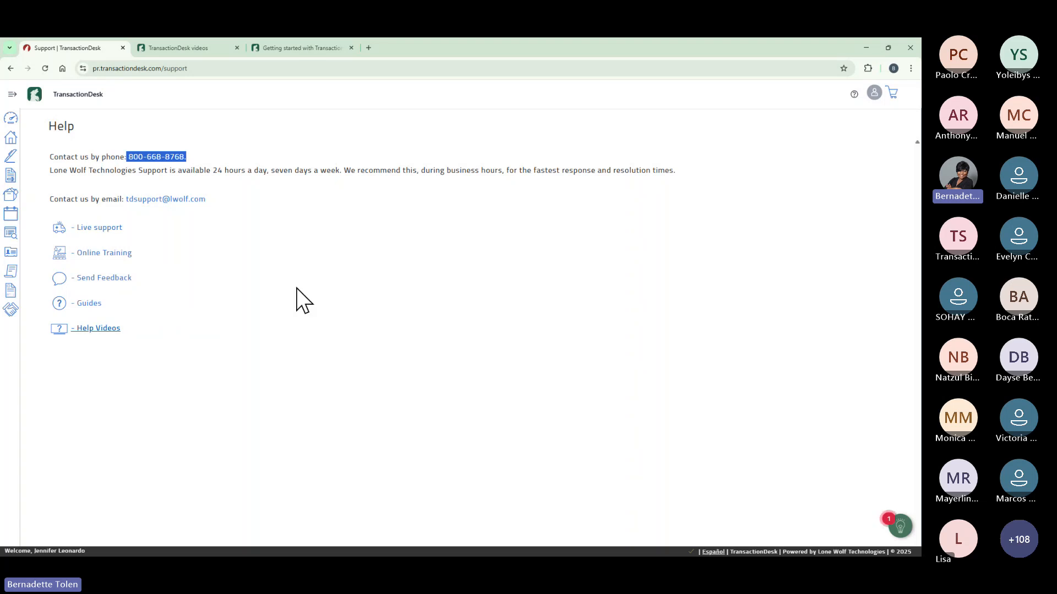
click(513, 55)
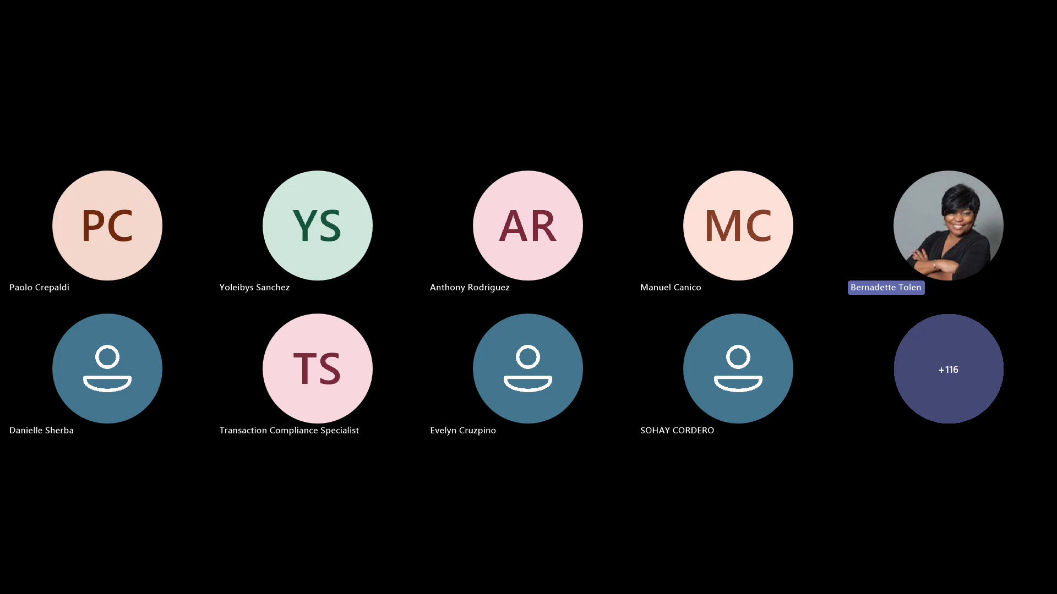